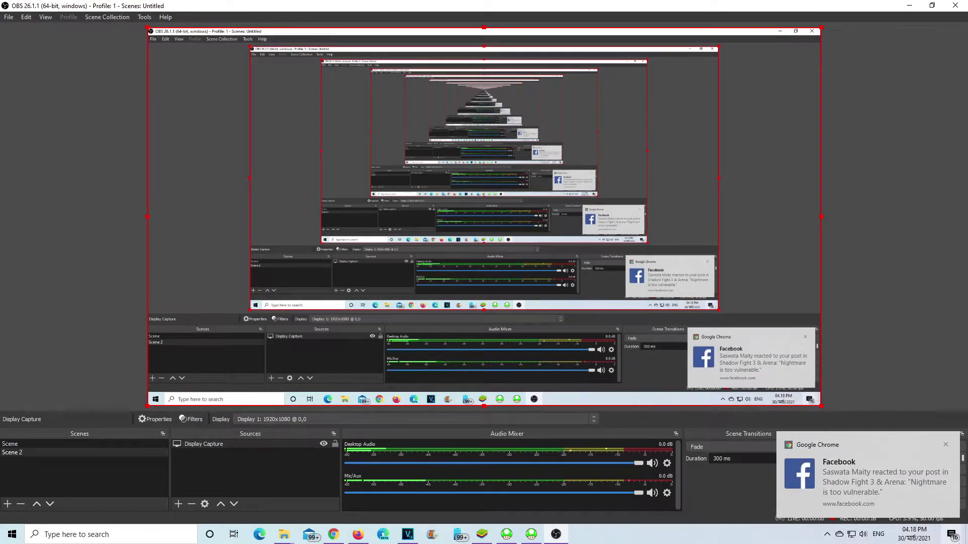
Dismiss the notification, switch to VEGAS Pro, and open New Volume (D:) in a new File Explorer window over it.
click(946, 447)
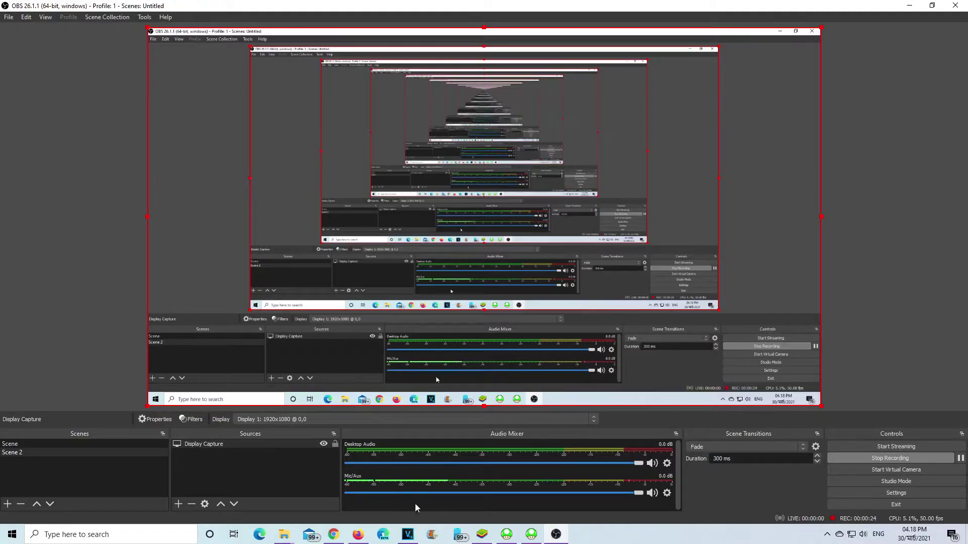
click(416, 541)
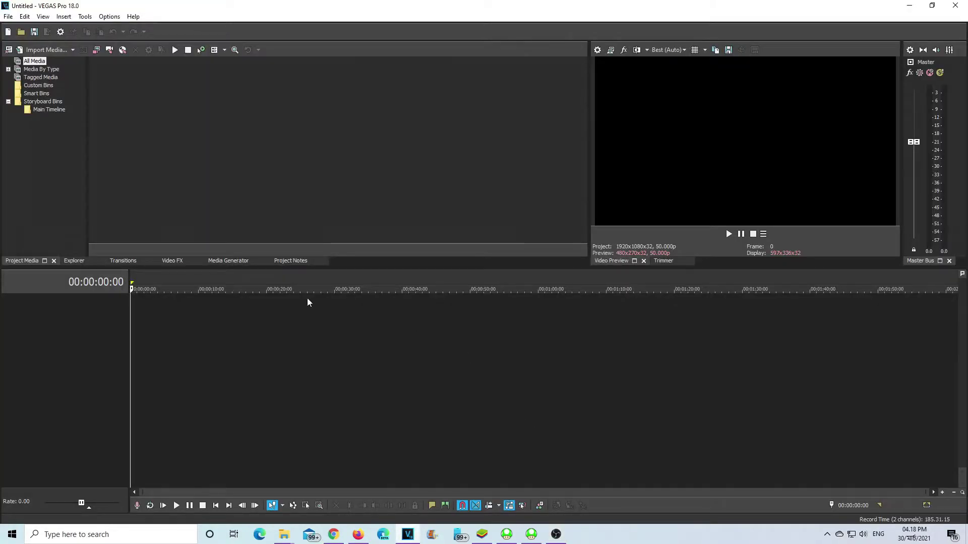
mouse_move(282, 533)
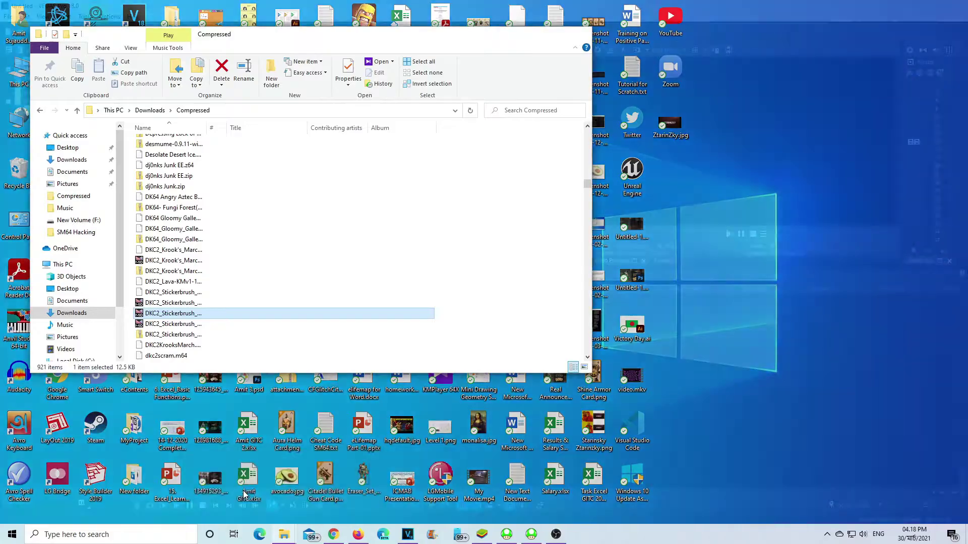
click(245, 496)
scroll(75, 252, down, 2)
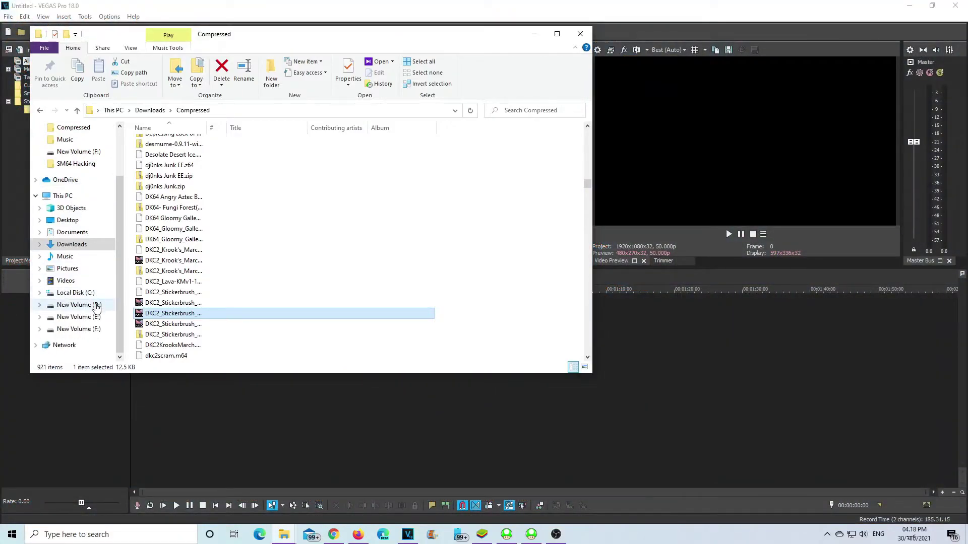
right_click(97, 306)
click(151, 78)
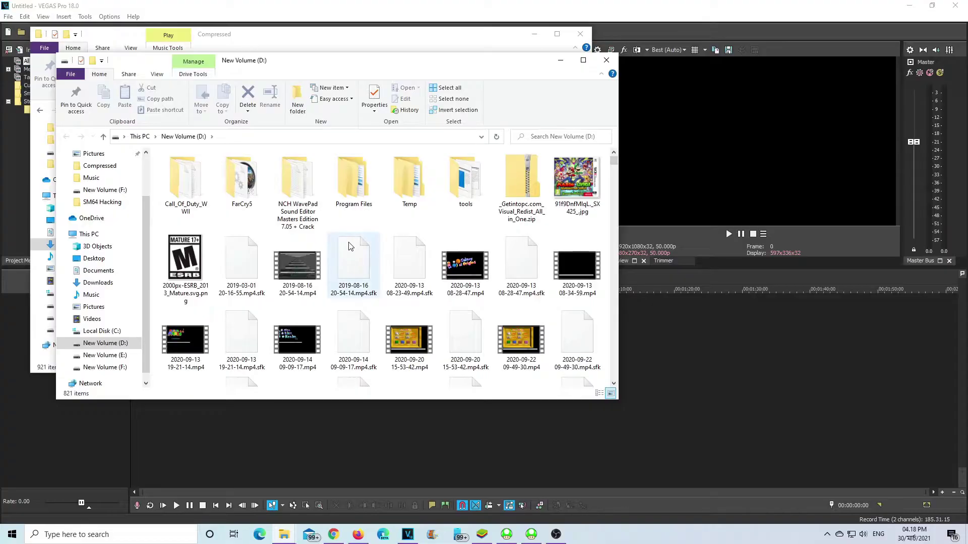
scroll(351, 246, down, 5)
scroll(351, 246, down, 10)
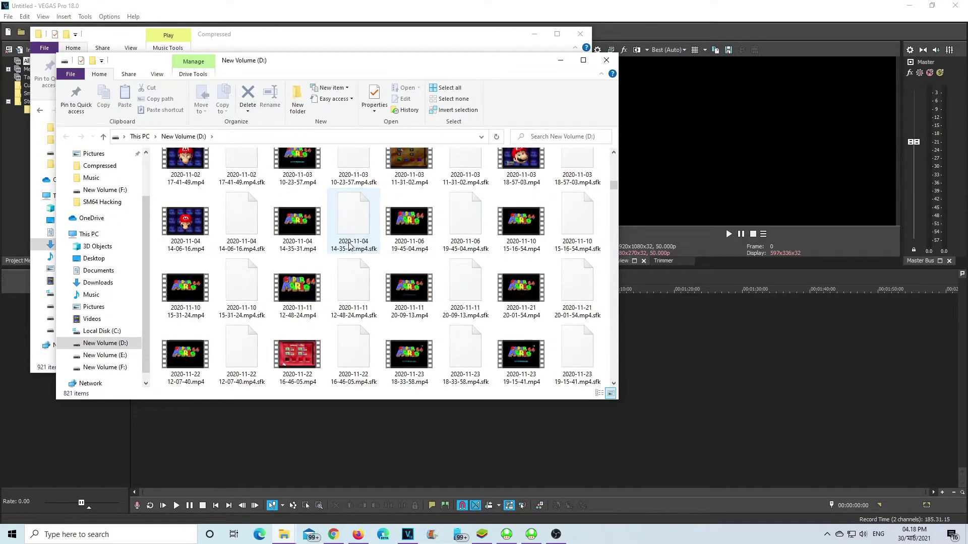
scroll(351, 246, down, 8)
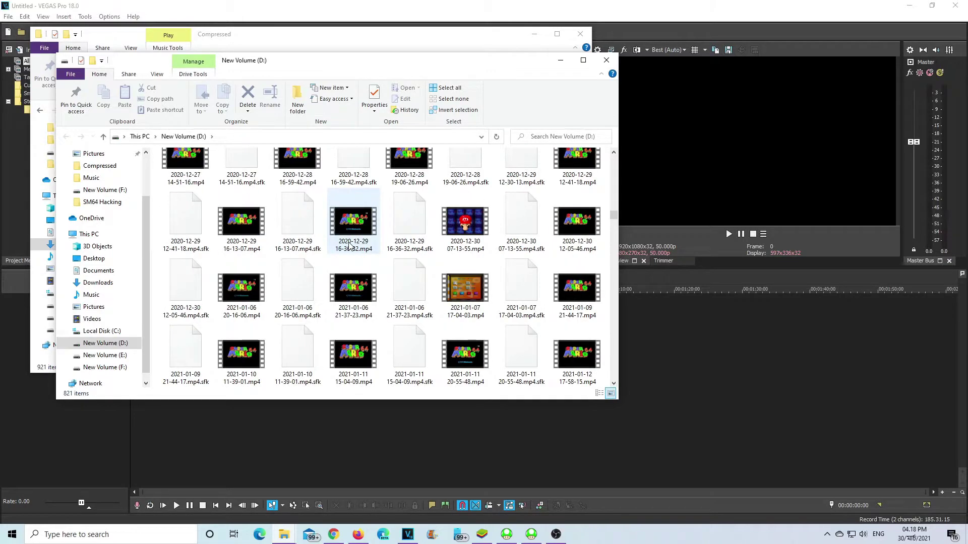
scroll(351, 246, down, 8)
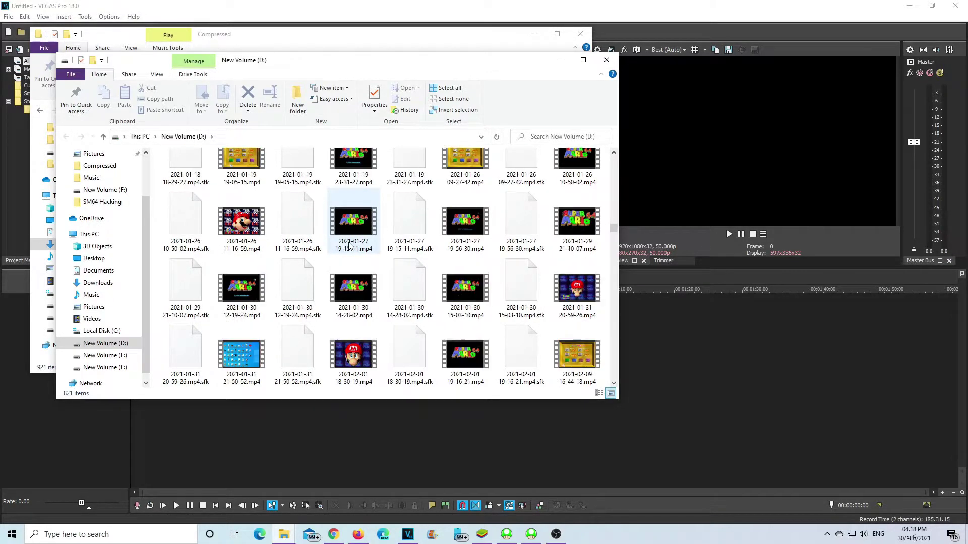
scroll(351, 246, down, 10)
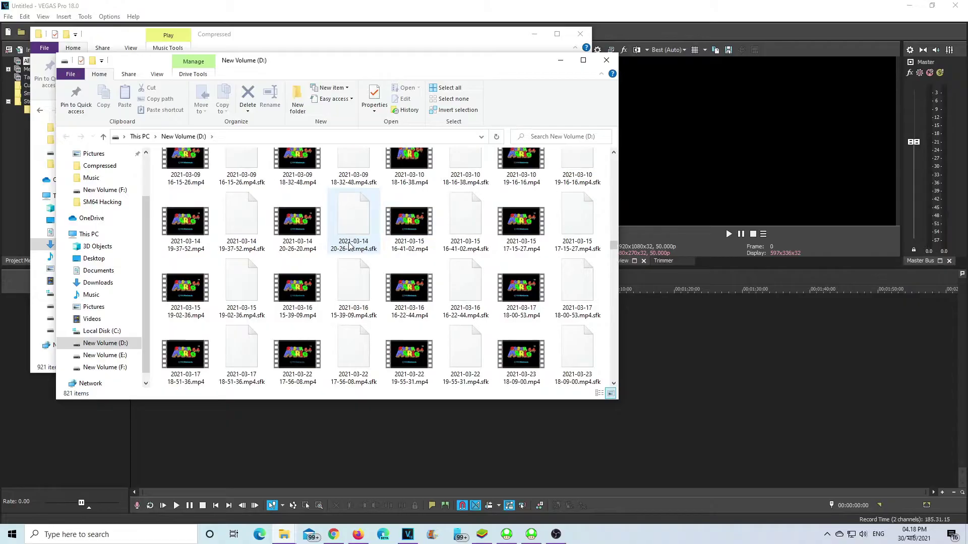
scroll(351, 246, down, 3)
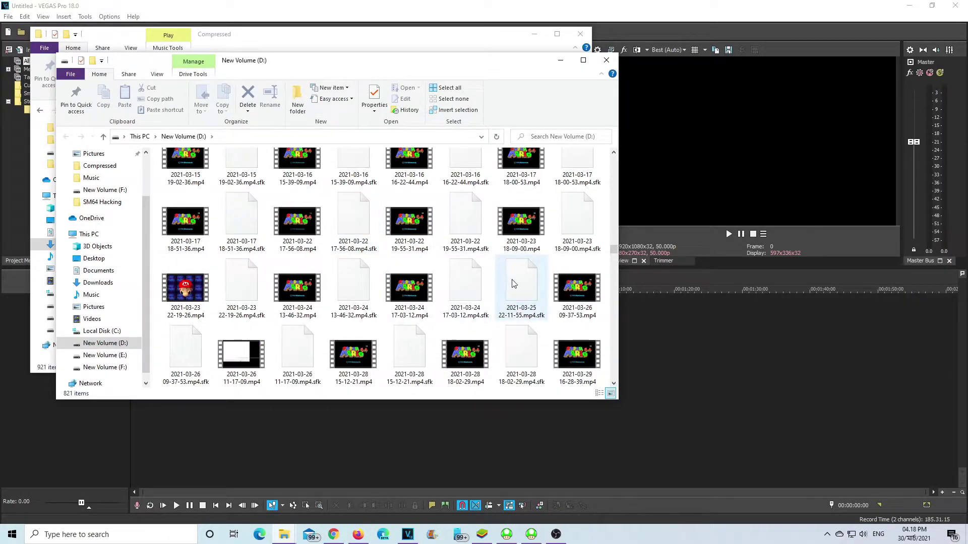
scroll(512, 284, down, 3)
scroll(514, 287, down, 1)
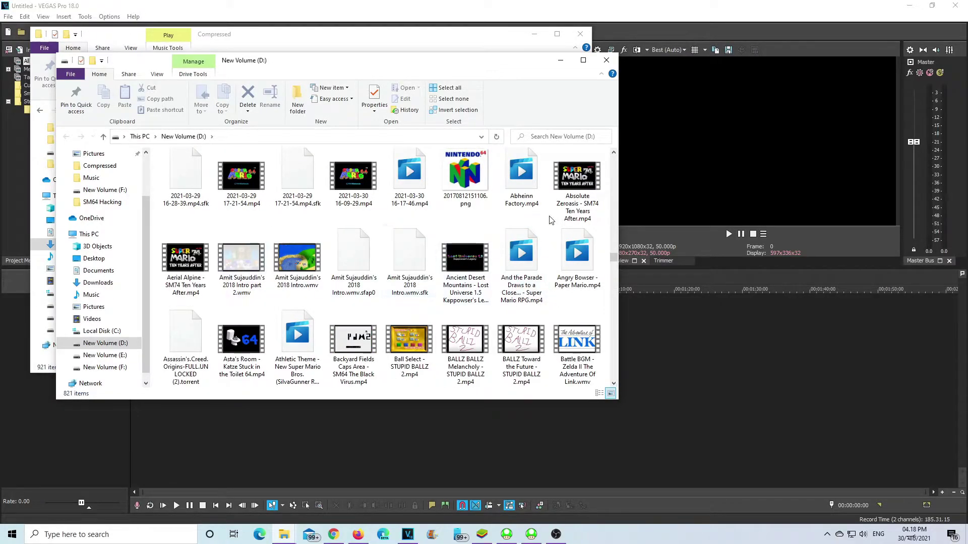
scroll(504, 227, up, 1)
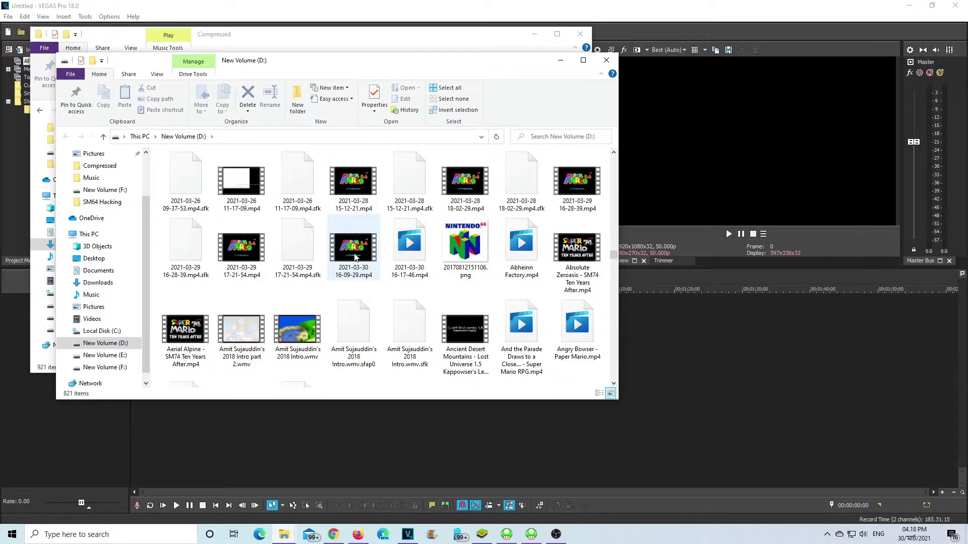
mouse_move(356, 252)
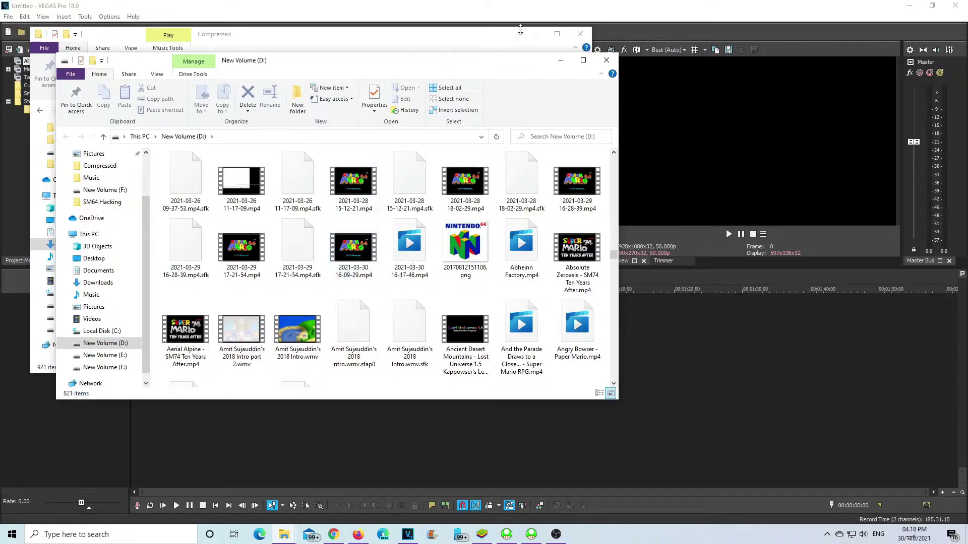
click(531, 33)
click(532, 33)
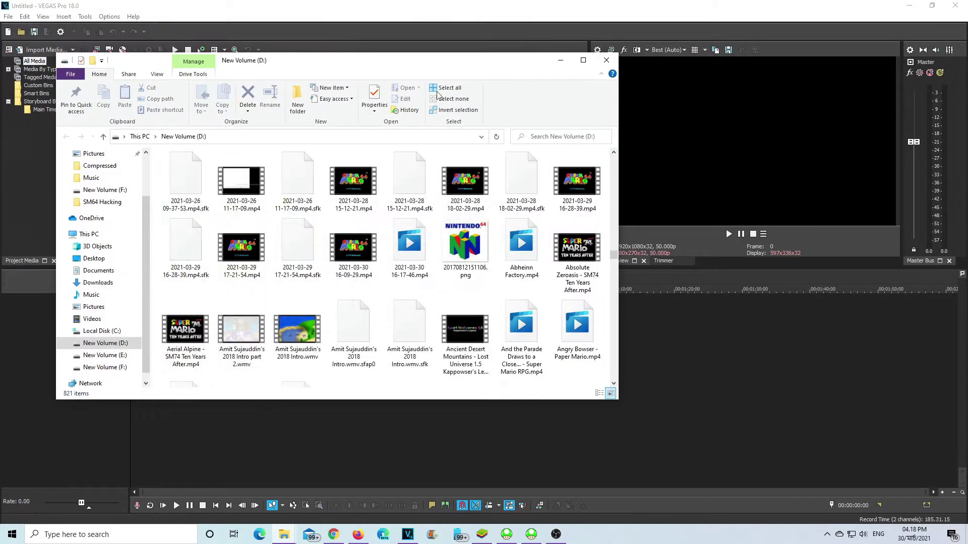
drag(444, 67, 720, 106)
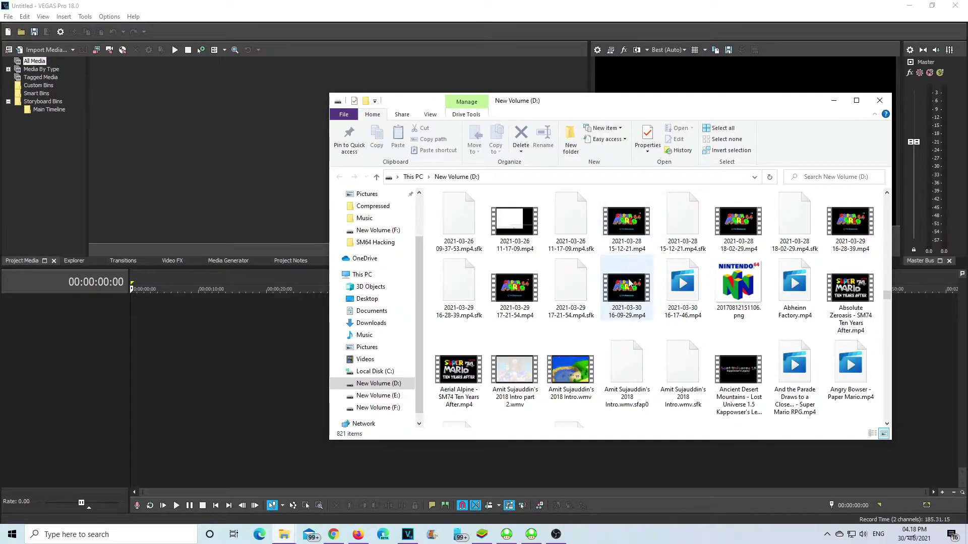
drag(626, 288, 220, 156)
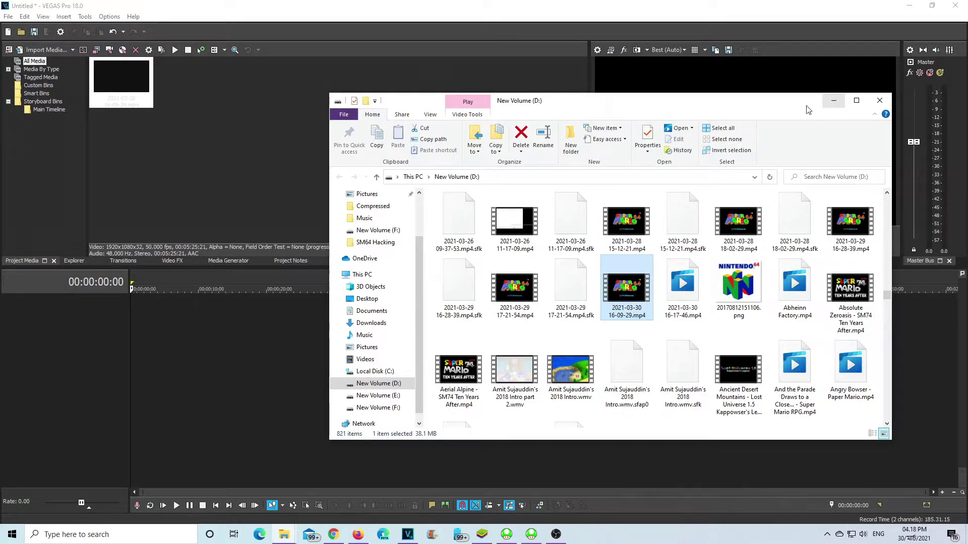
Open Local Disk (C:) in a new window and go to the Screenshots folder of Project64 2.3 in Program Files (x86).
right_click(386, 382)
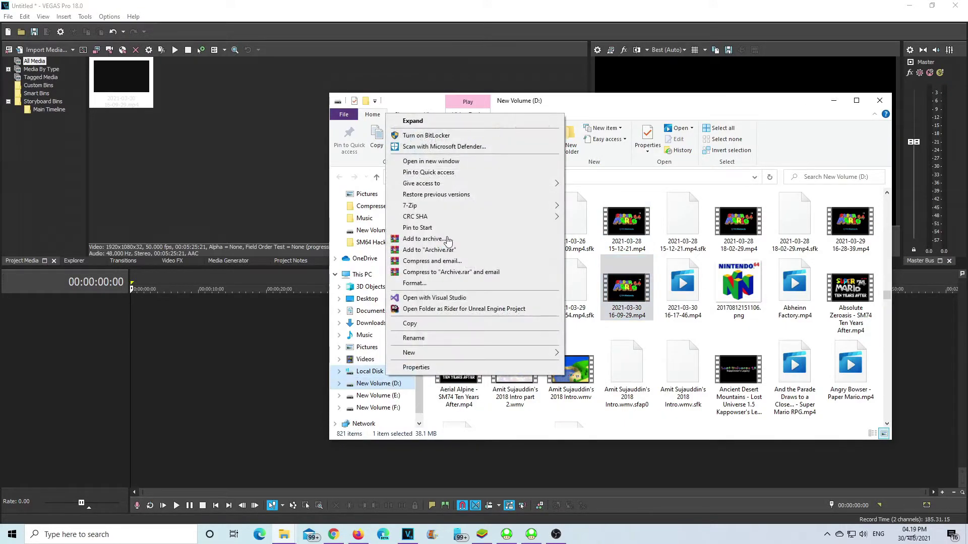
click(452, 162)
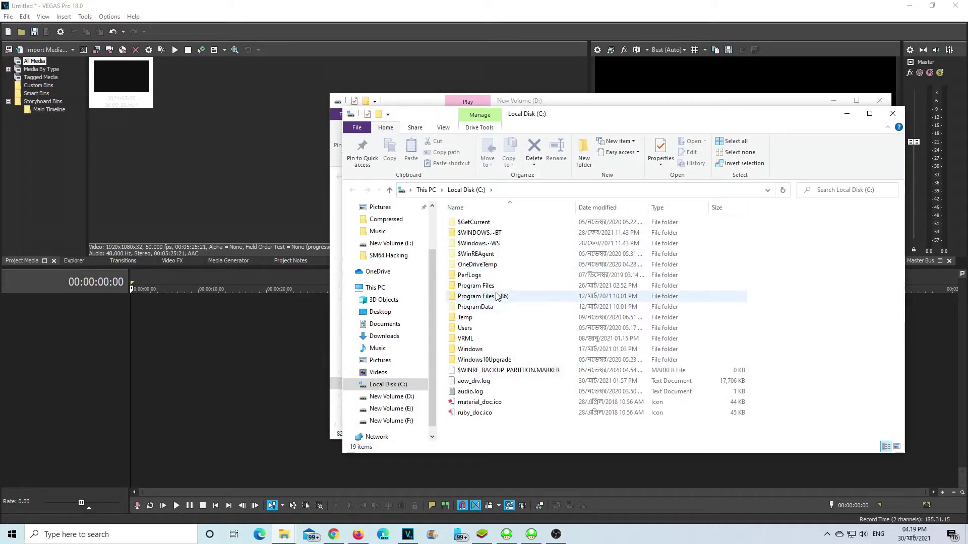
double_click(497, 296)
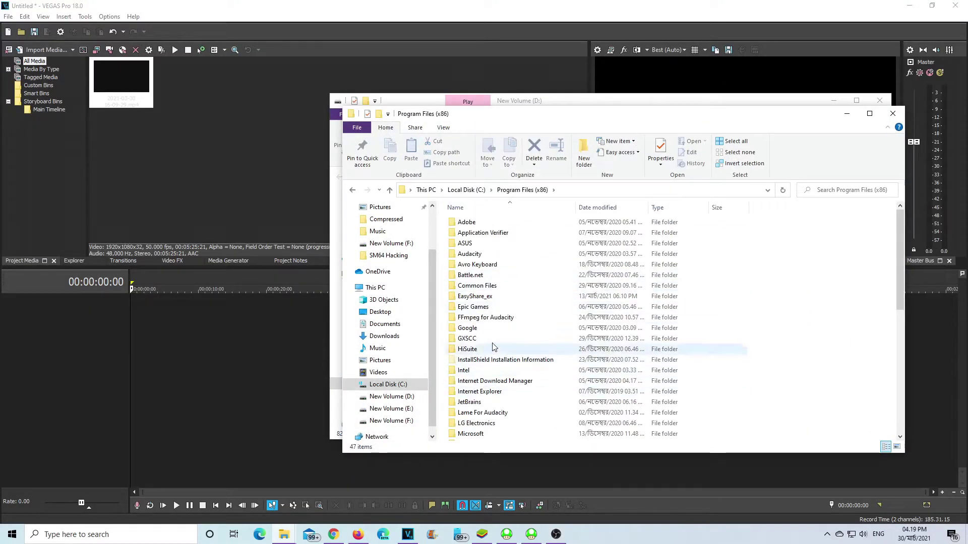
scroll(494, 347, down, 3)
double_click(491, 434)
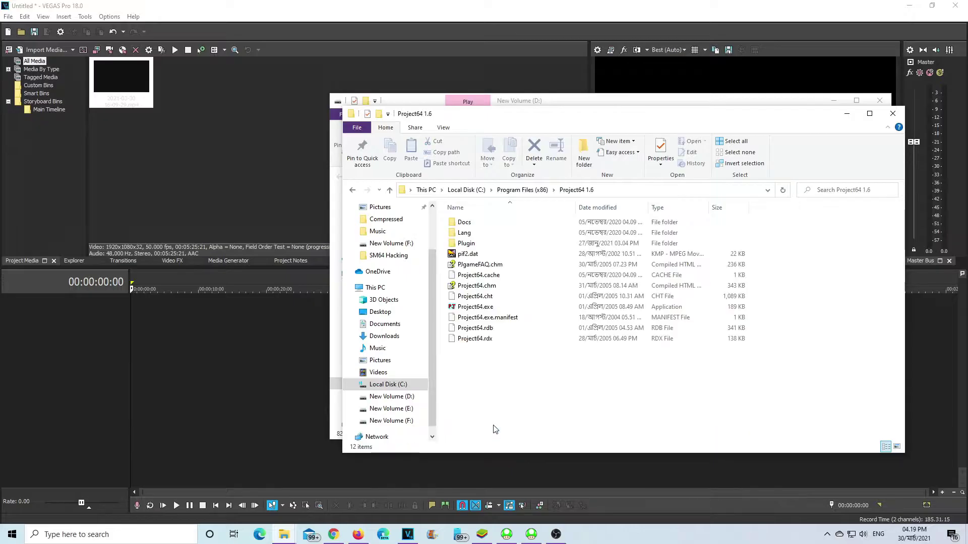
key(alt+Left)
scroll(506, 398, down, 2)
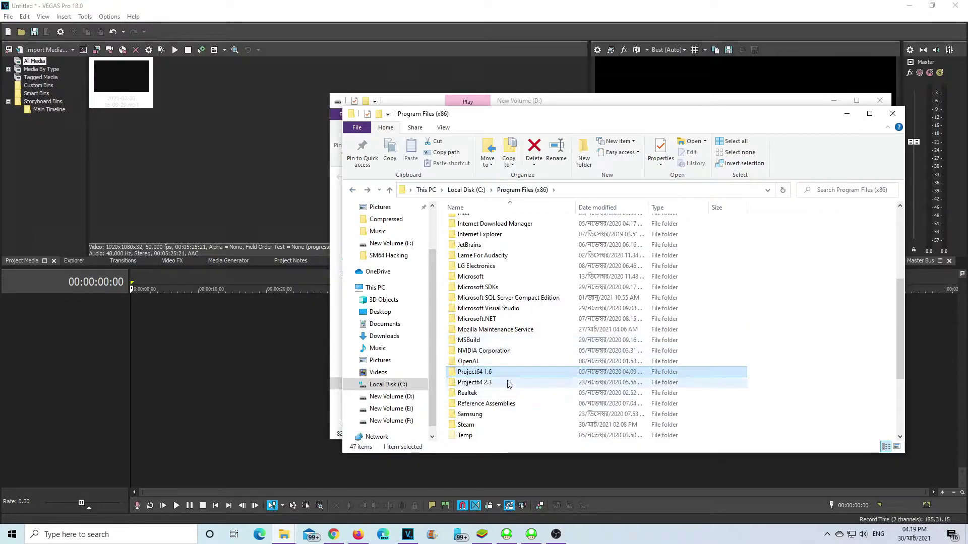
double_click(507, 383)
double_click(497, 275)
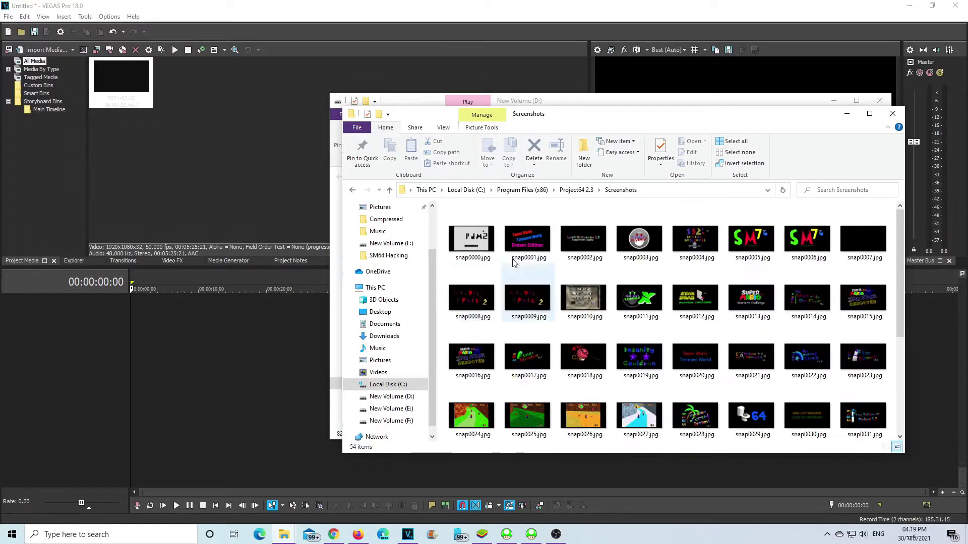
Import the title screenshot snap0002.jpg from the Screenshots folder into the project media.
scroll(573, 240, down, 3)
click(580, 237)
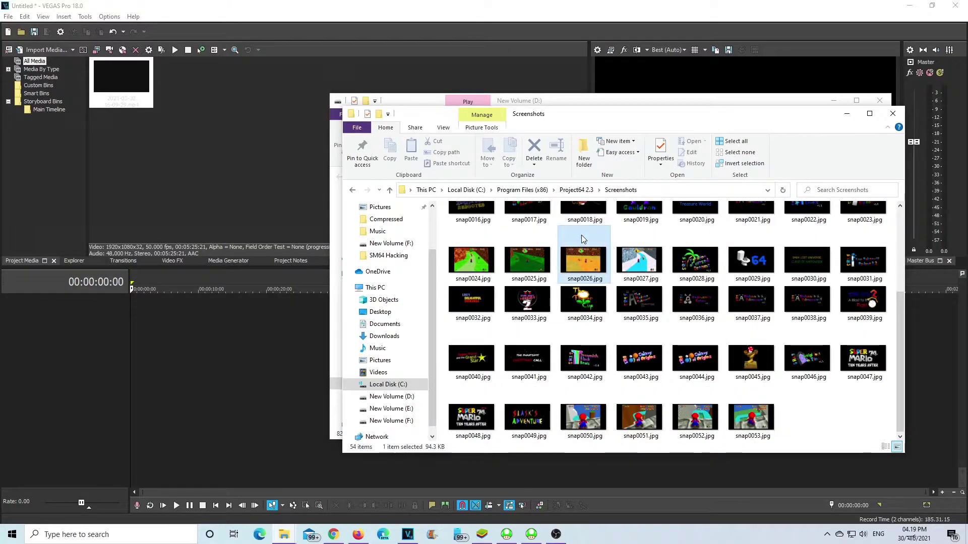
scroll(582, 235, up, 3)
click(584, 247)
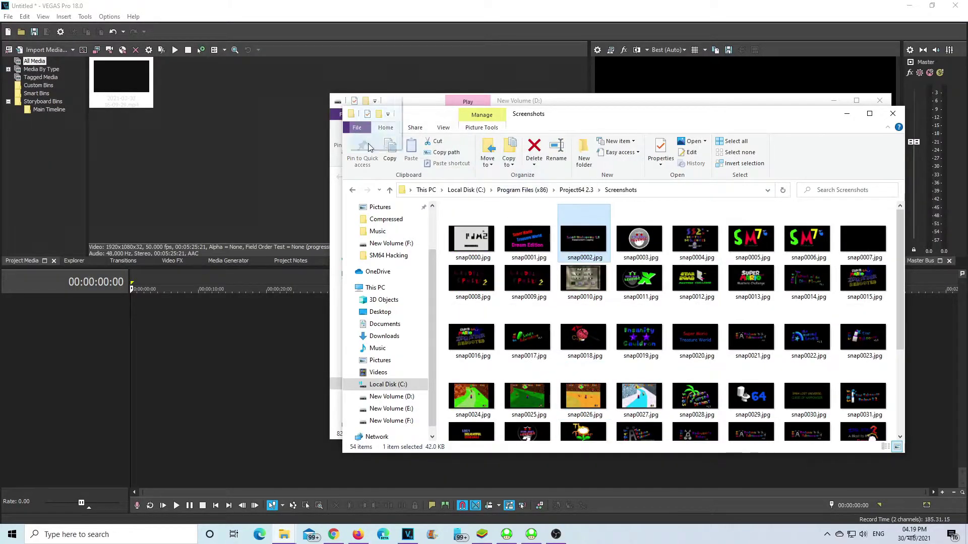
drag(585, 240, 201, 151)
click(328, 103)
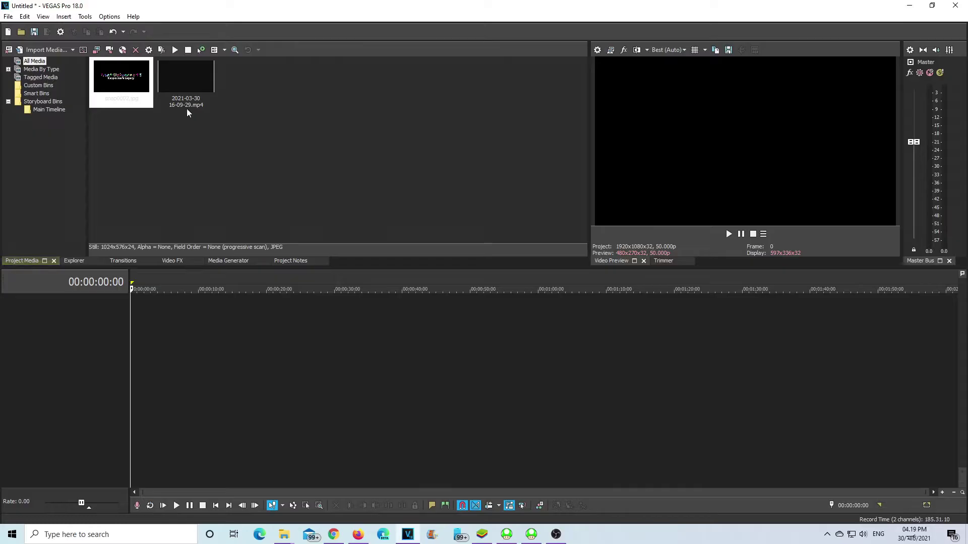
drag(187, 113, 17, 385)
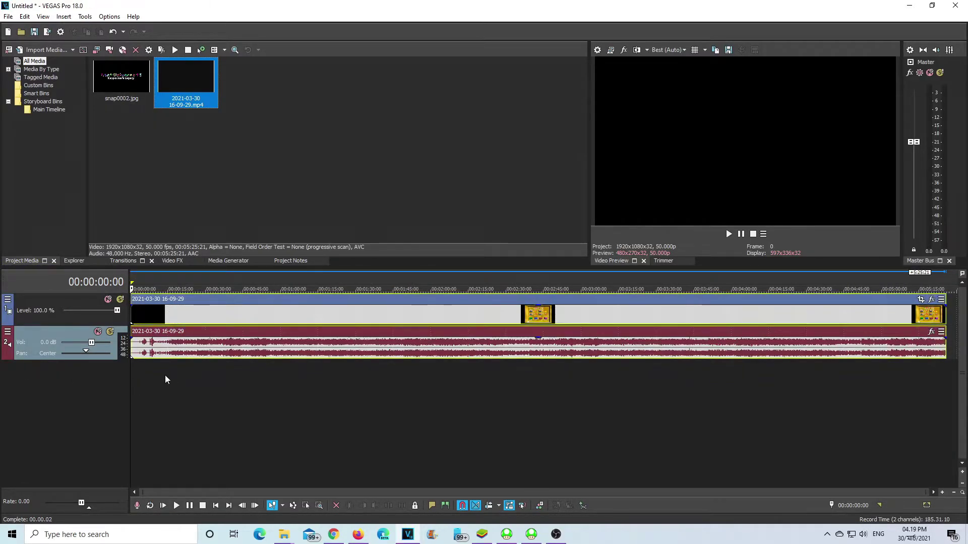
Place the timeline cursor at 00:00:16:02, where the clip's file select screen fades in.
click(152, 378)
scroll(238, 385, up, 5)
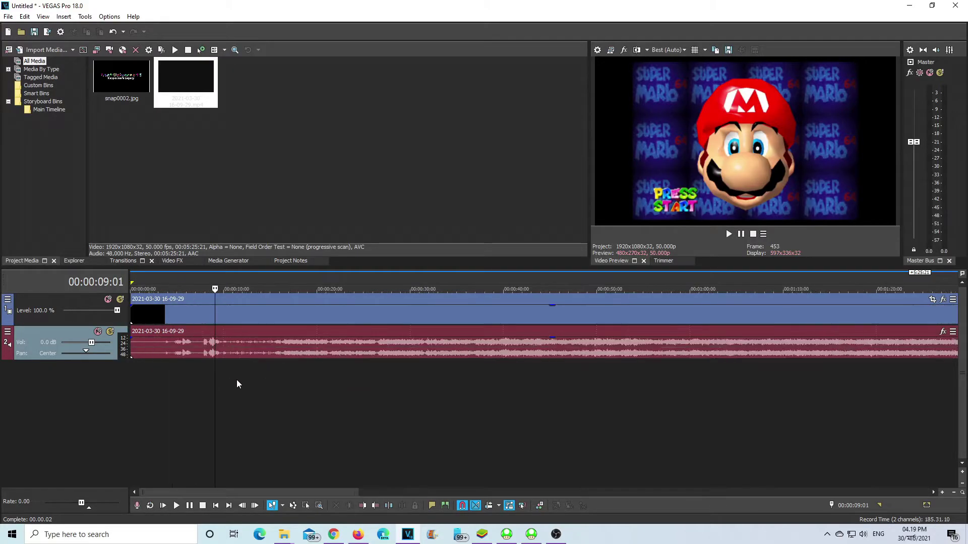
scroll(247, 377, up, 2)
click(267, 367)
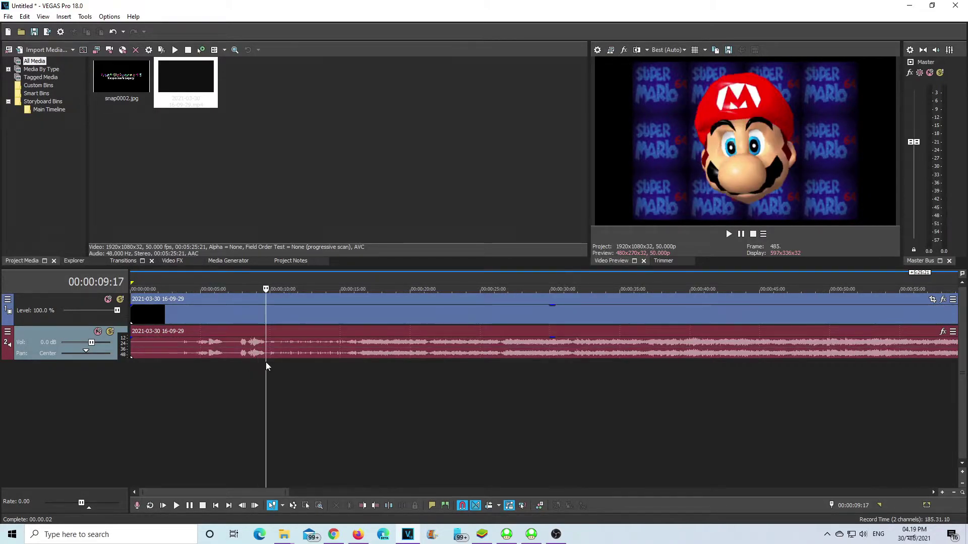
click(280, 372)
scroll(342, 372, up, 1)
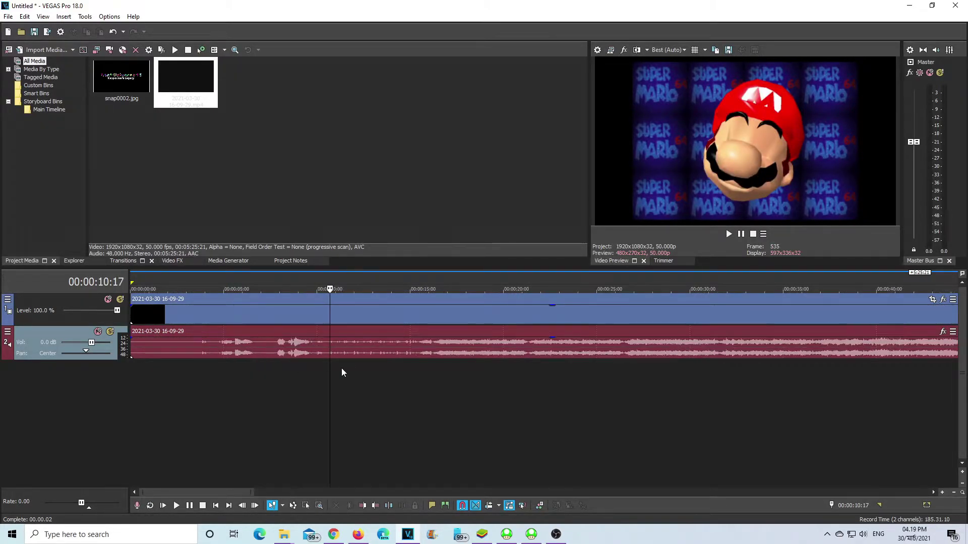
click(375, 378)
click(399, 378)
click(430, 375)
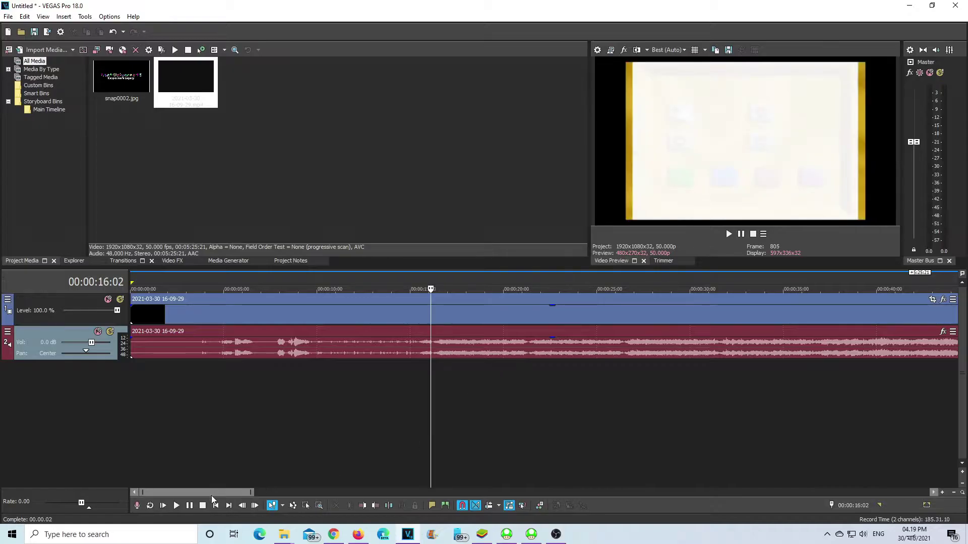
Audition the start of the file select music in short playbacks and set the cursor to 00:00:16:04.
click(178, 507)
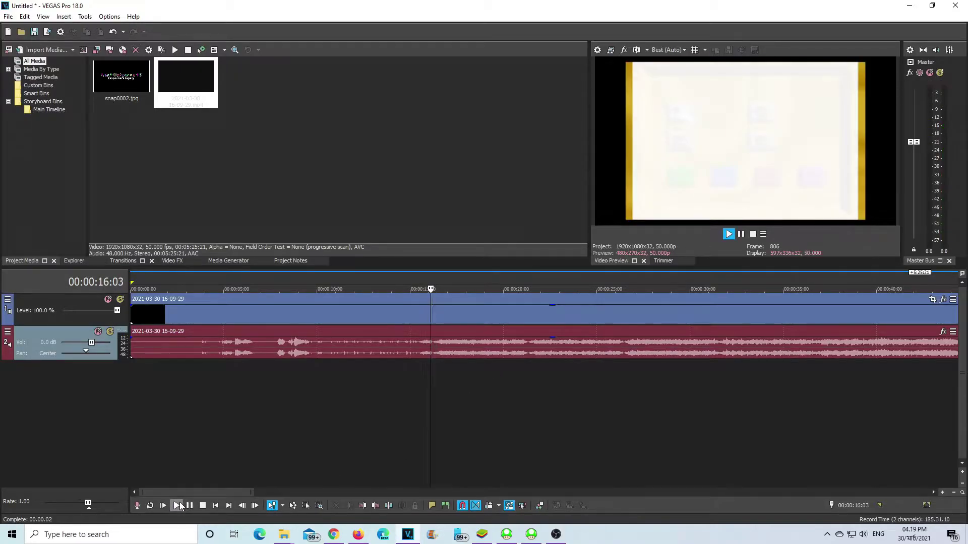
click(203, 505)
click(177, 506)
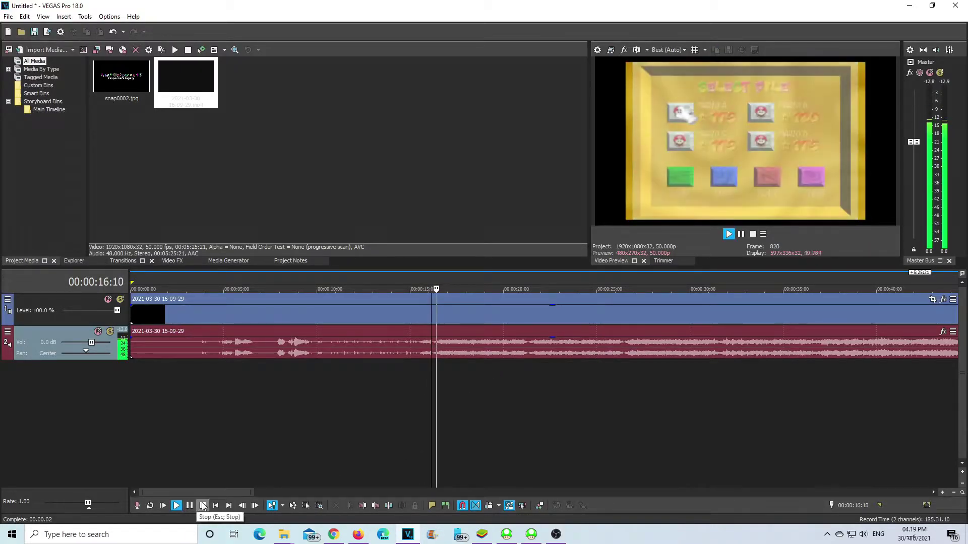
click(178, 506)
click(177, 506)
click(187, 505)
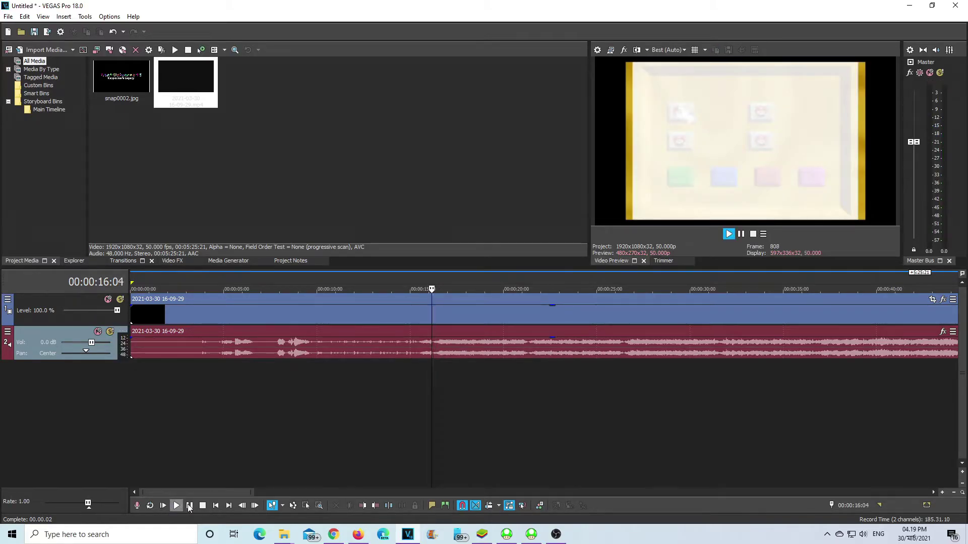
click(178, 505)
click(178, 505)
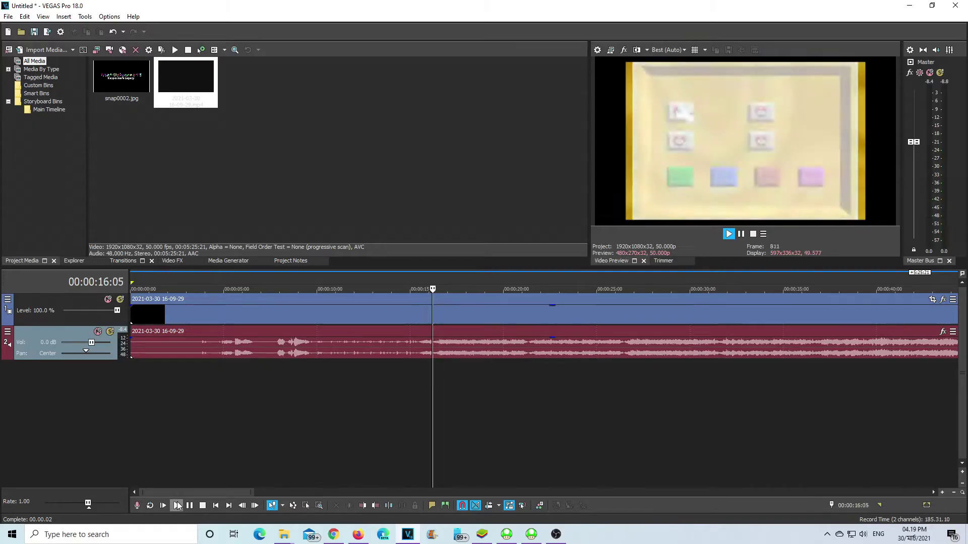
click(202, 506)
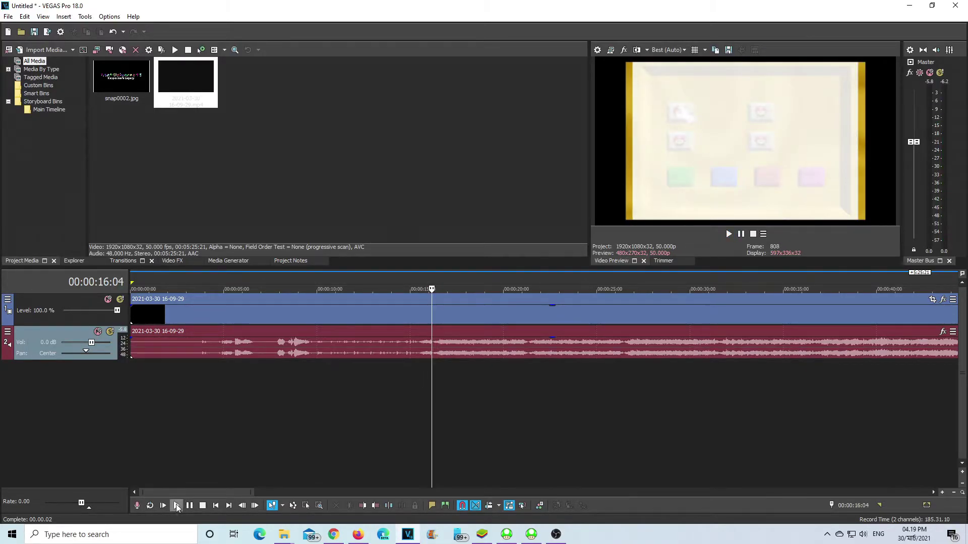
click(176, 505)
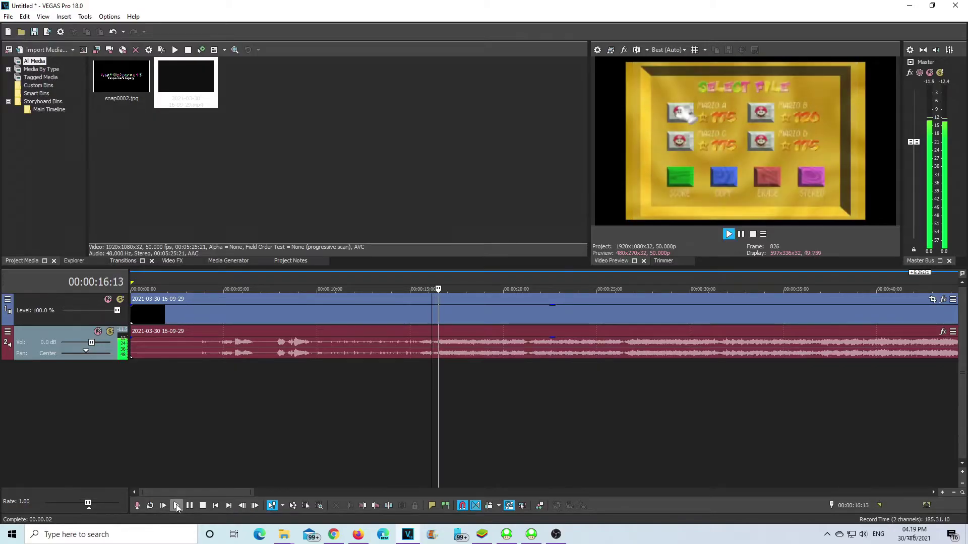
click(203, 505)
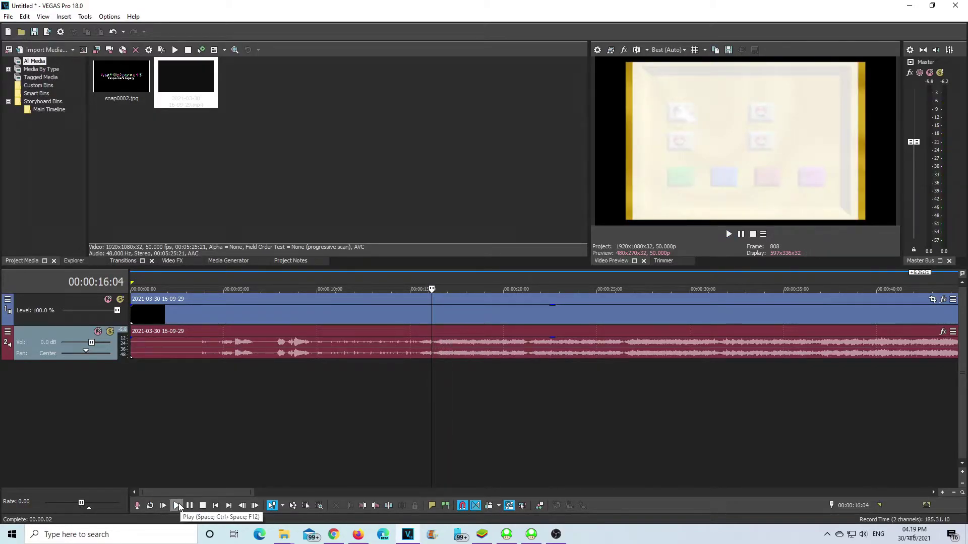
key(space)
click(202, 506)
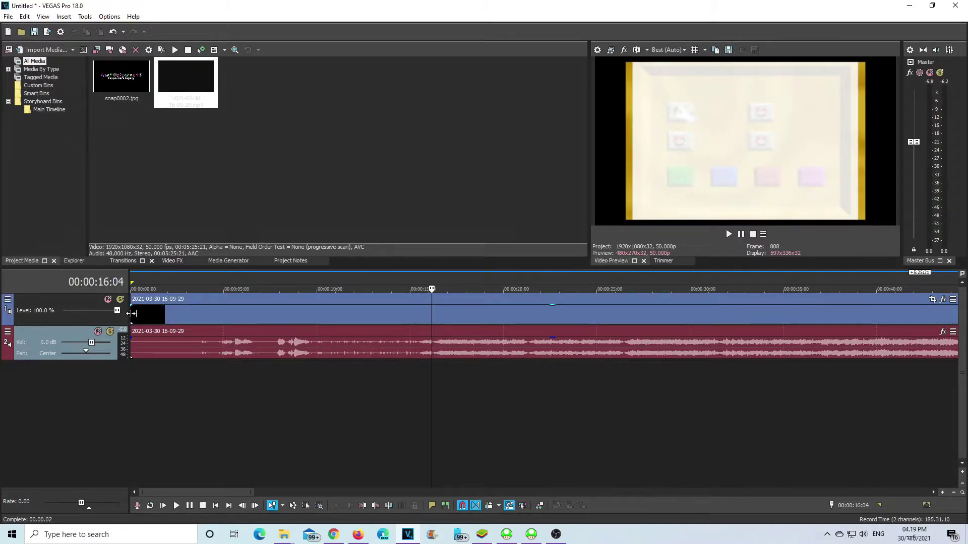
drag(145, 322, 446, 323)
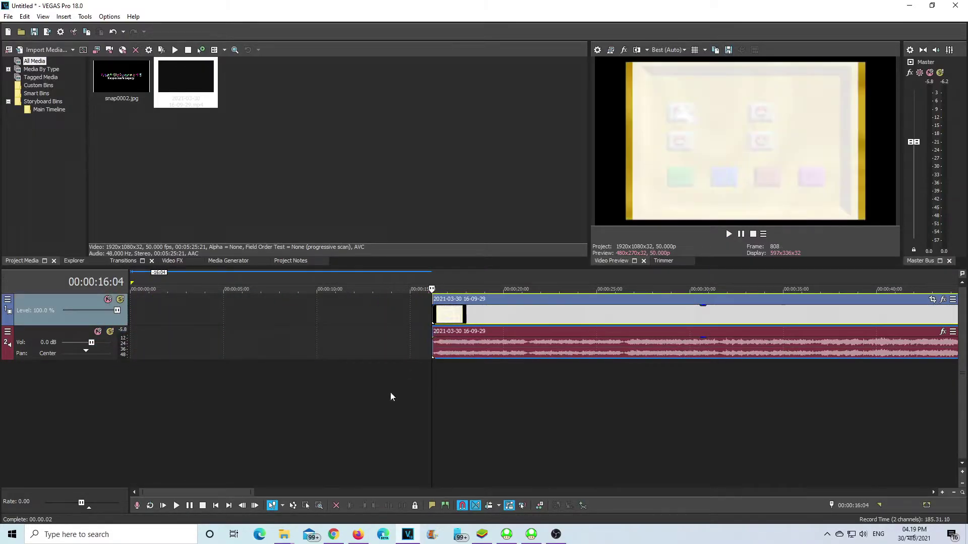
Listen to the trimmed start and to several passages of the clip's last two minutes to find where the music should end.
click(176, 506)
drag(228, 491, 939, 464)
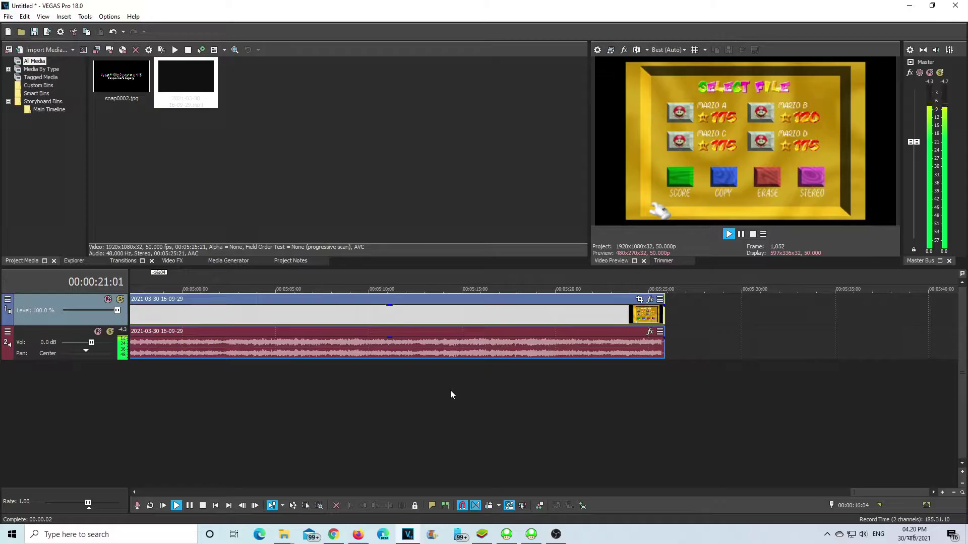
click(271, 396)
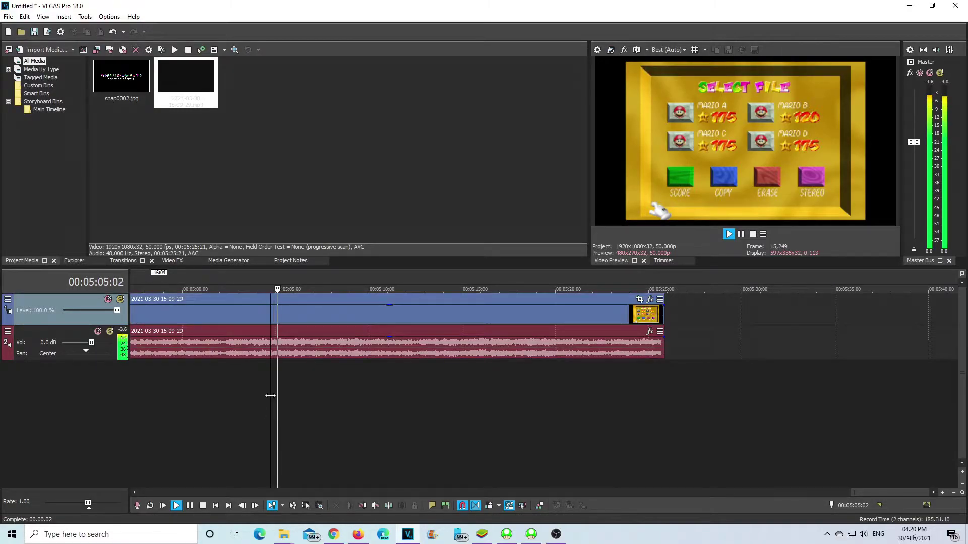
click(578, 392)
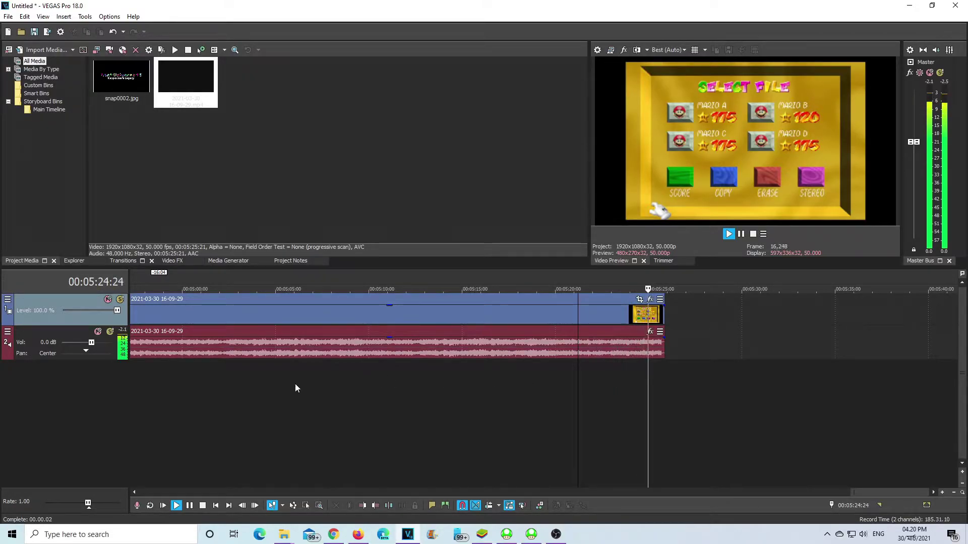
click(237, 385)
scroll(635, 431, down, 2)
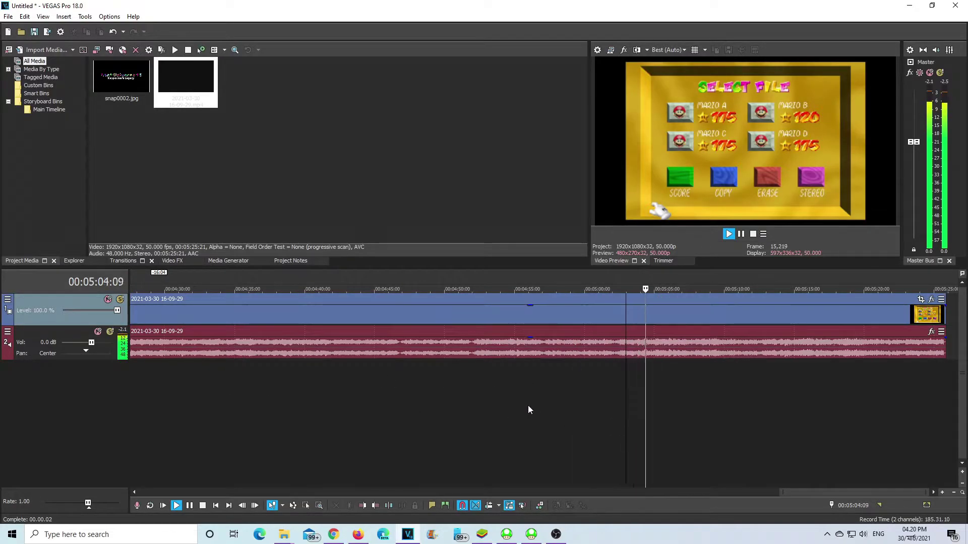
scroll(332, 391, down, 2)
click(536, 393)
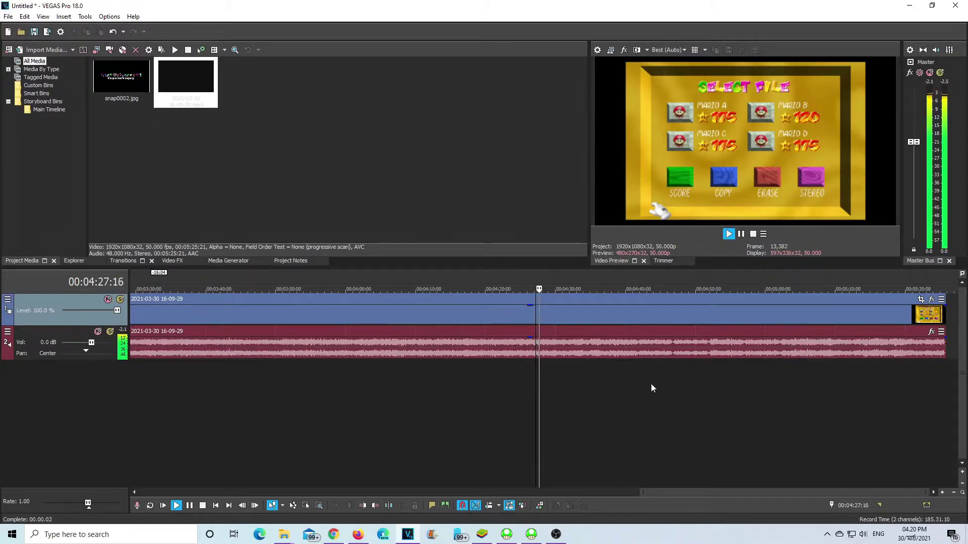
click(194, 504)
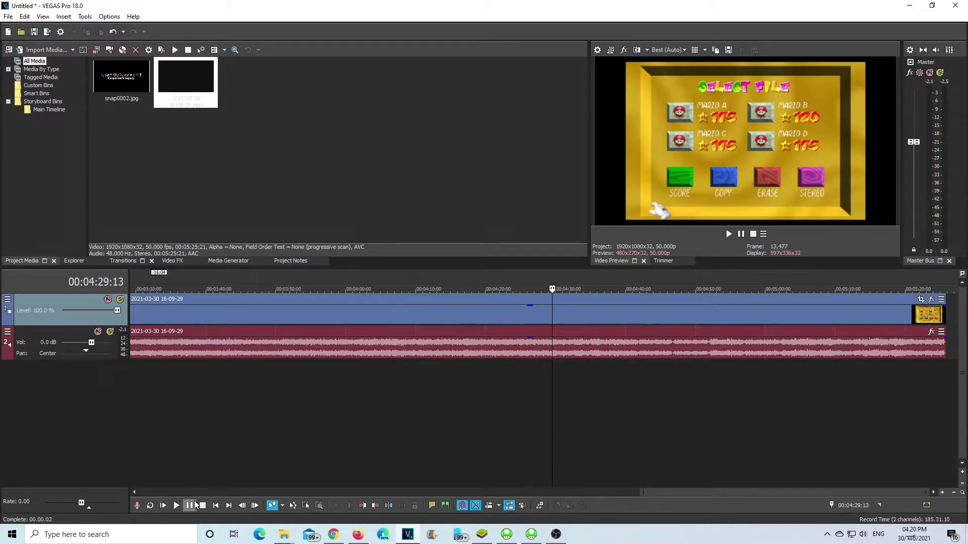
click(597, 382)
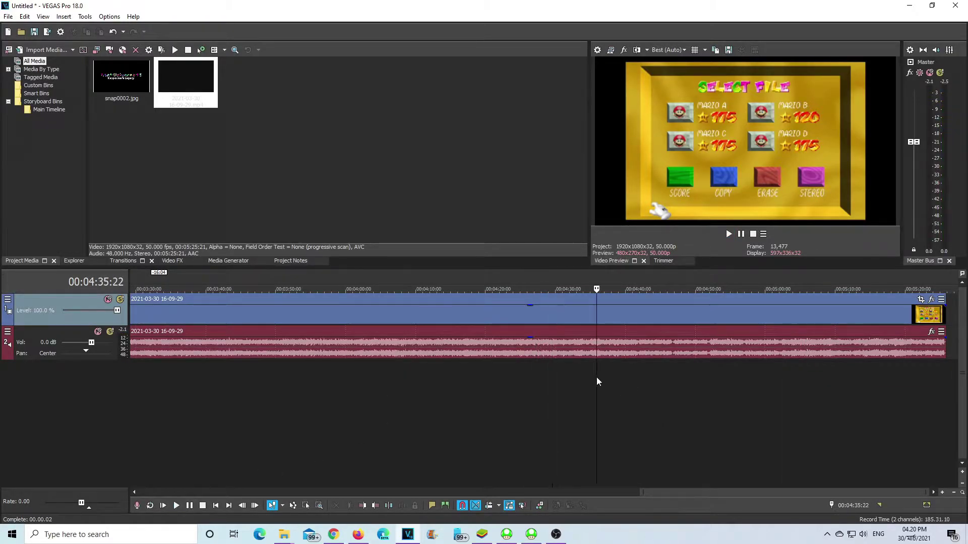
click(176, 508)
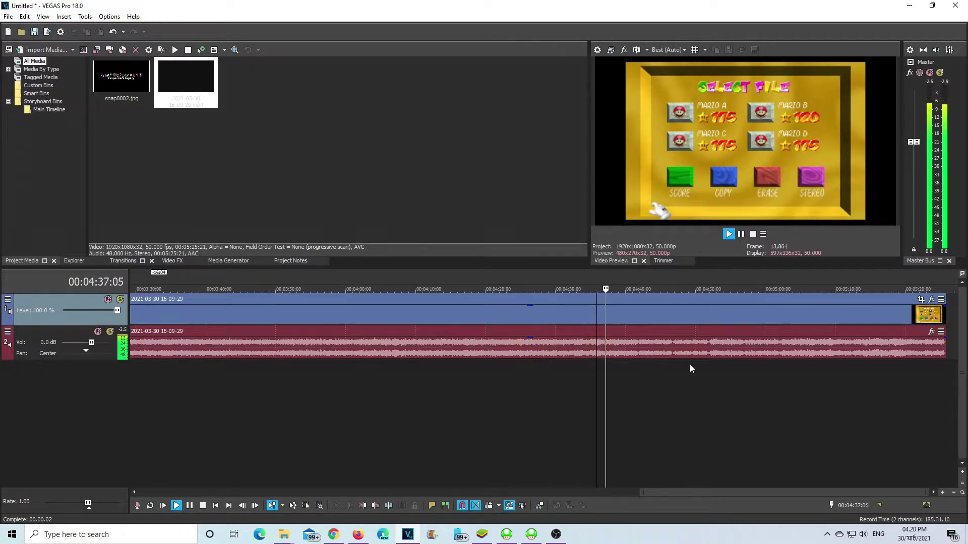
Play the music on from 00:04:46:01 and set the timeline cursor at 00:05:02:06 as the candidate end point.
click(668, 381)
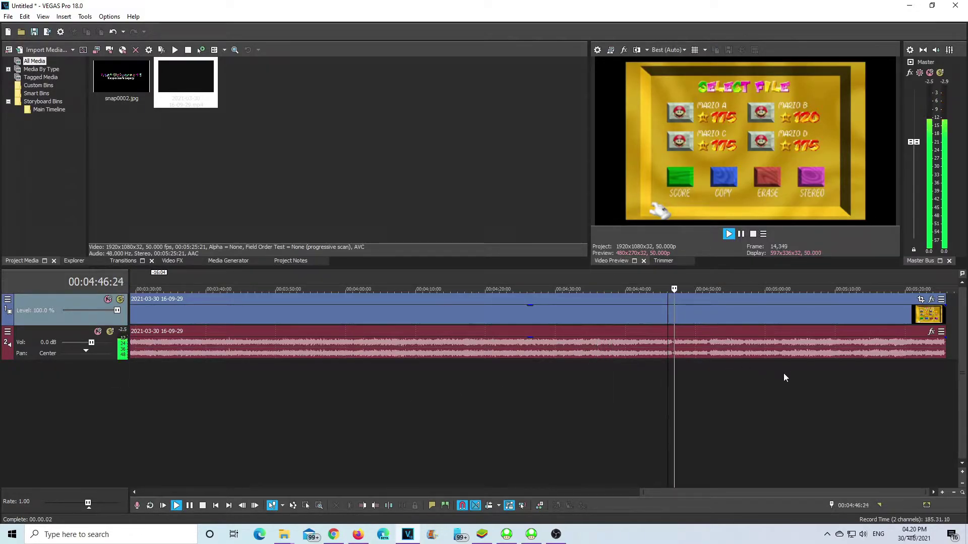
scroll(810, 363, up, 2)
drag(851, 493, 891, 494)
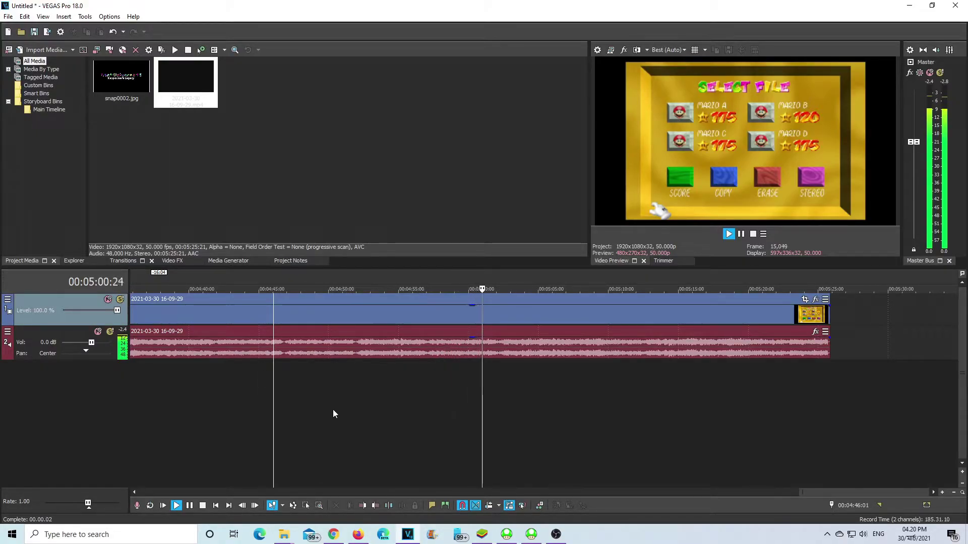
click(189, 505)
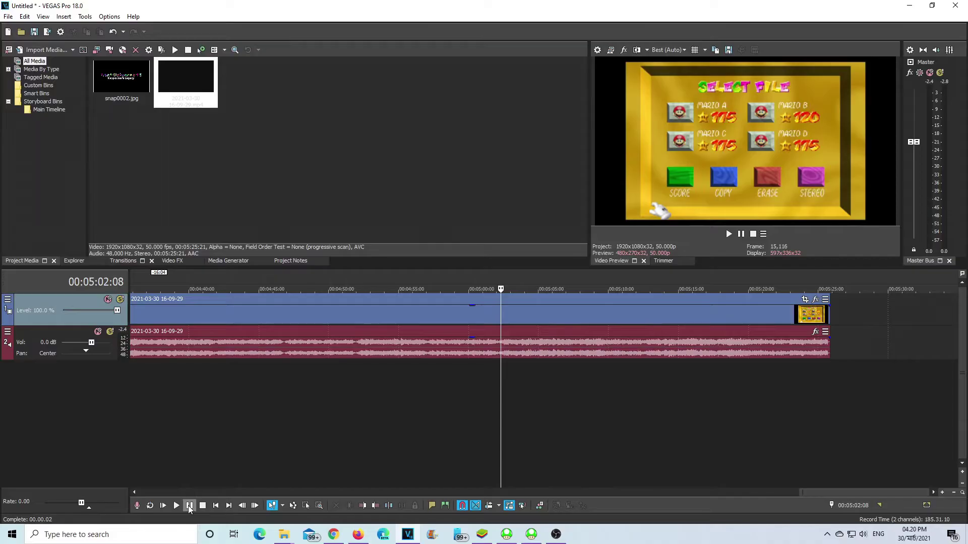
key(Left)
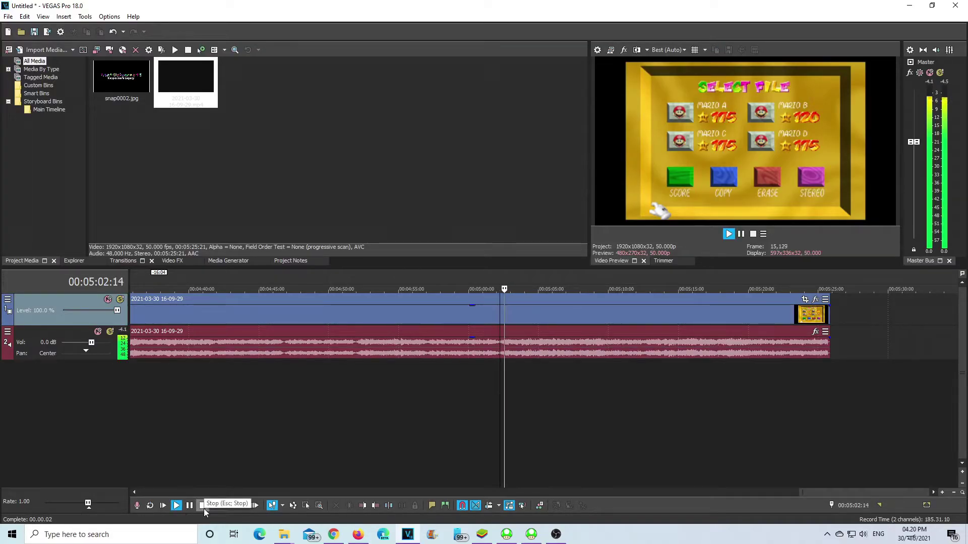
click(202, 506)
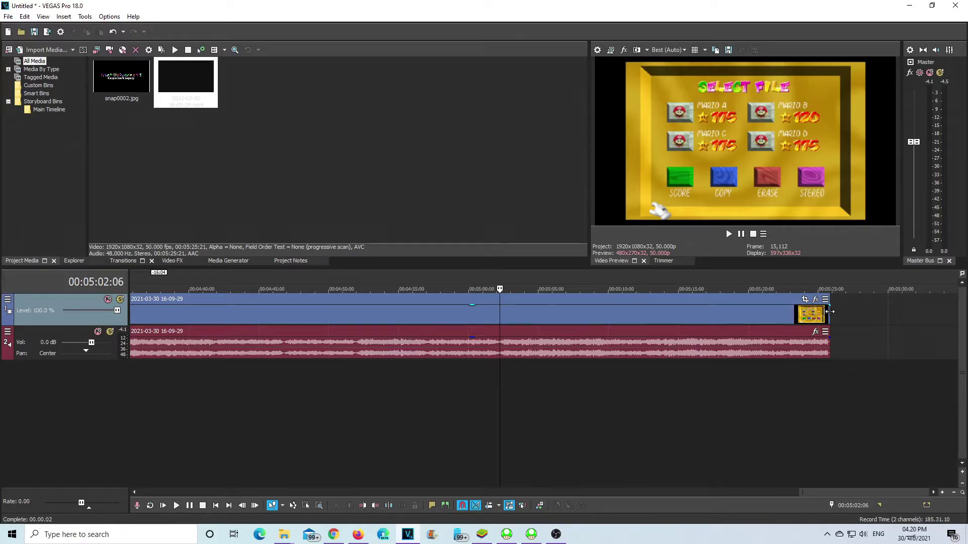
Try ending the clip and its audio at 00:05:02:06, audition the last seconds, and undo the trim.
drag(829, 312, 499, 315)
click(471, 378)
click(176, 506)
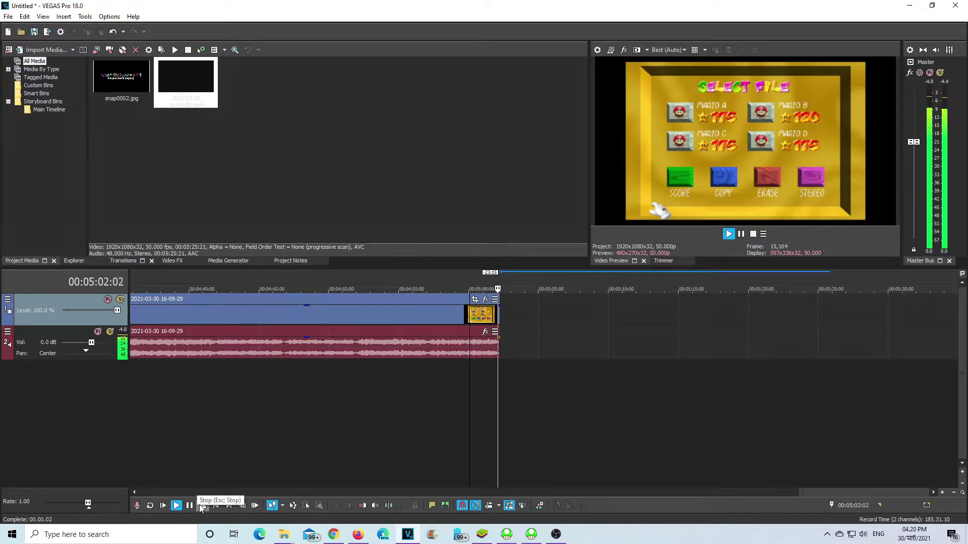
click(200, 506)
click(499, 373)
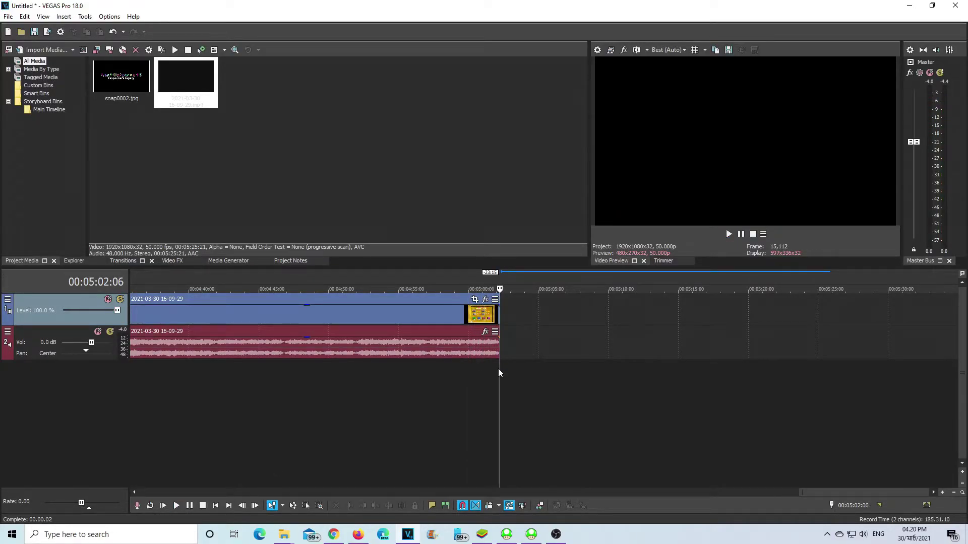
key(ctrl+z)
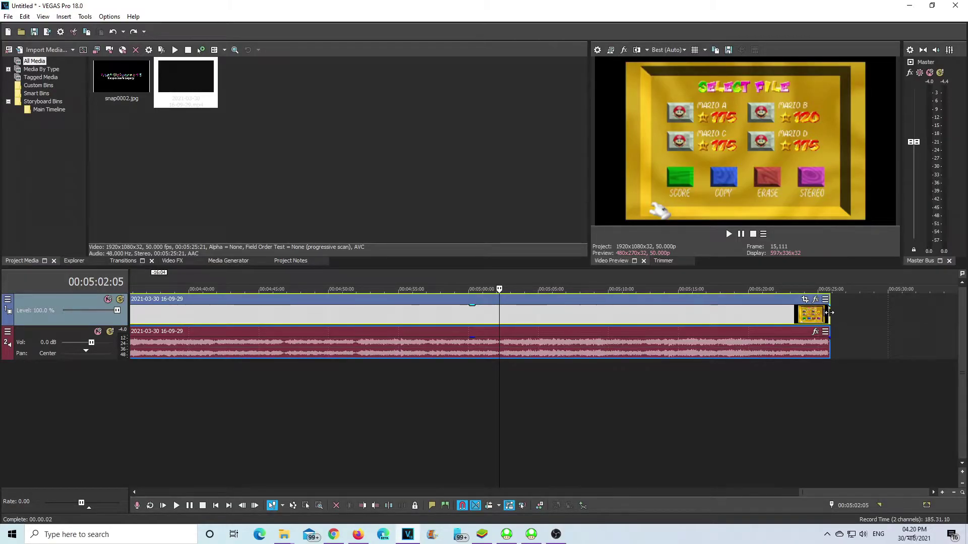
Try ending the clip at 00:05:02:05 (frame 15,111), audition the cut from 00:05:00:18, and undo the trim.
drag(809, 313, 499, 313)
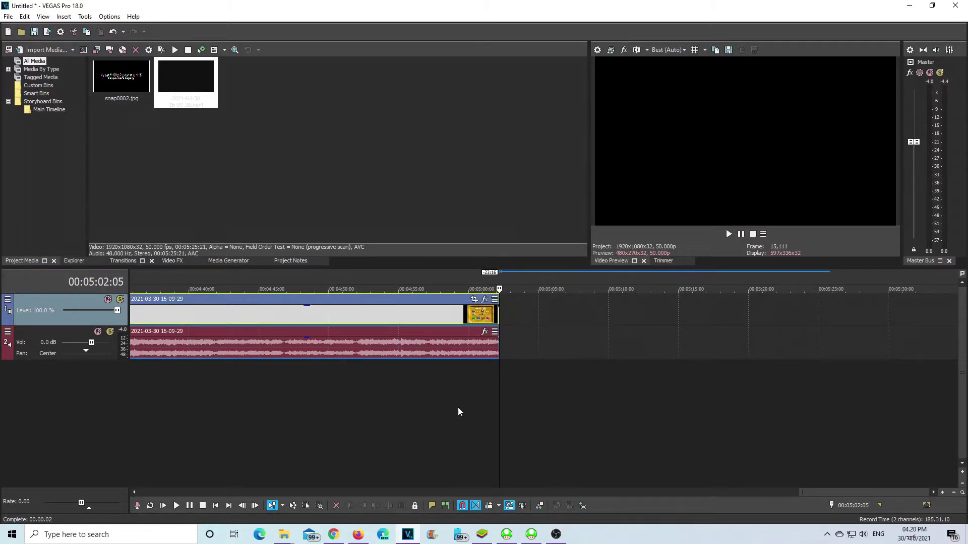
click(177, 506)
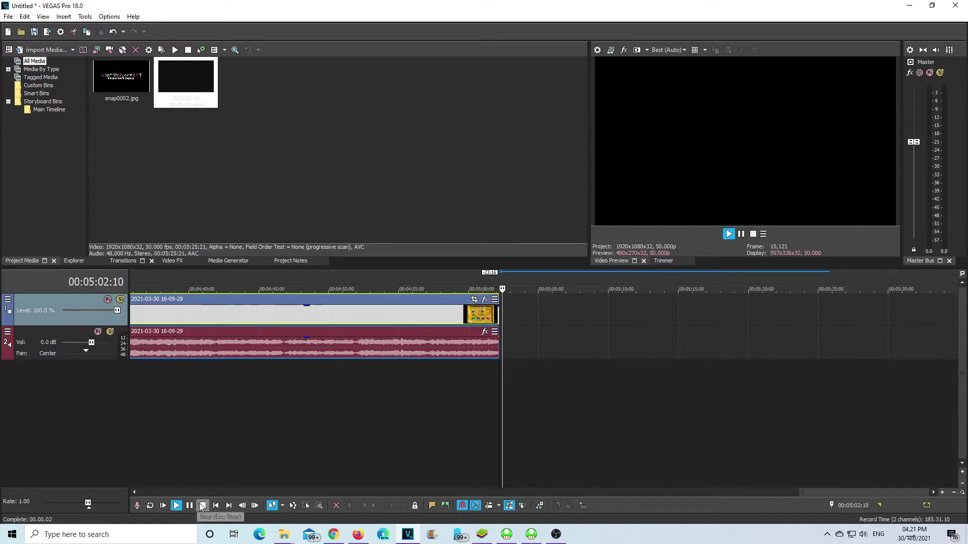
click(202, 505)
click(479, 383)
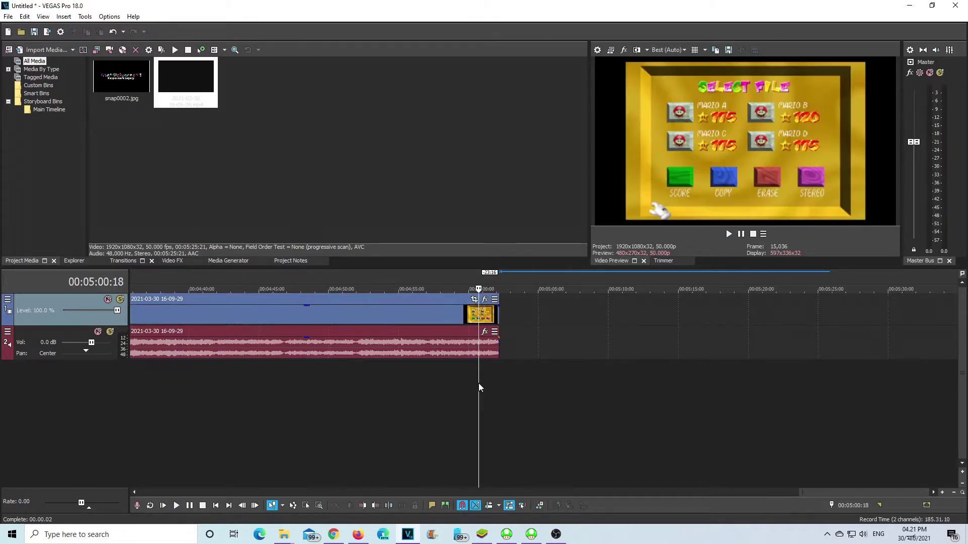
click(177, 505)
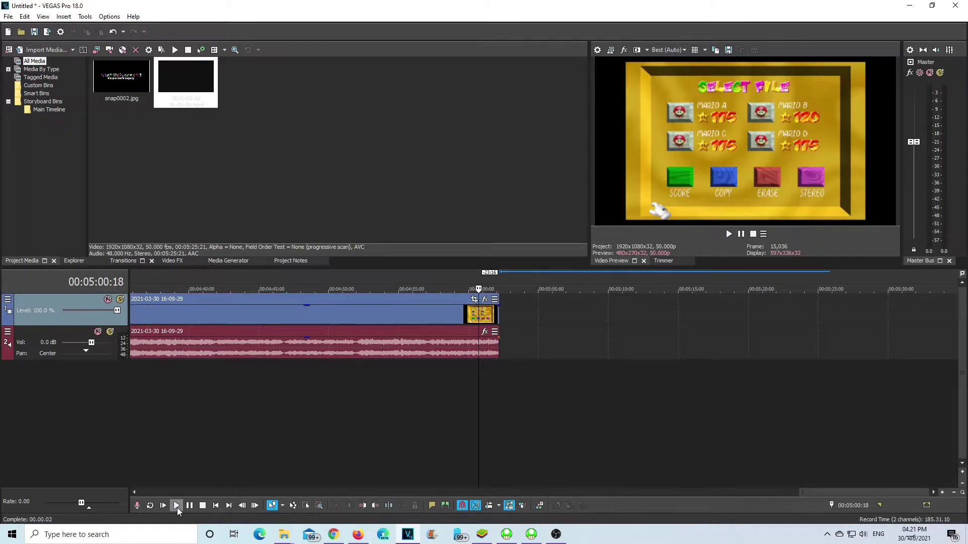
click(202, 506)
click(500, 371)
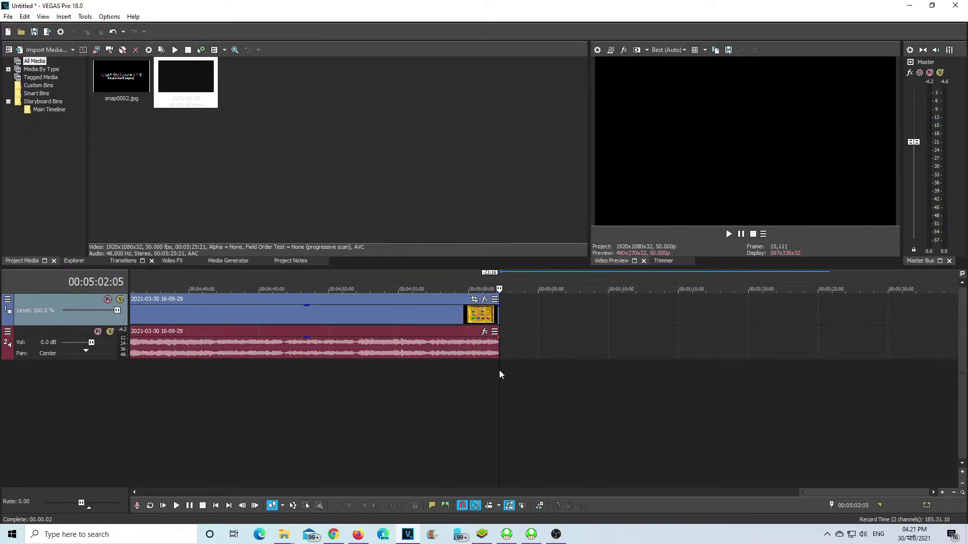
key(ctrl+z)
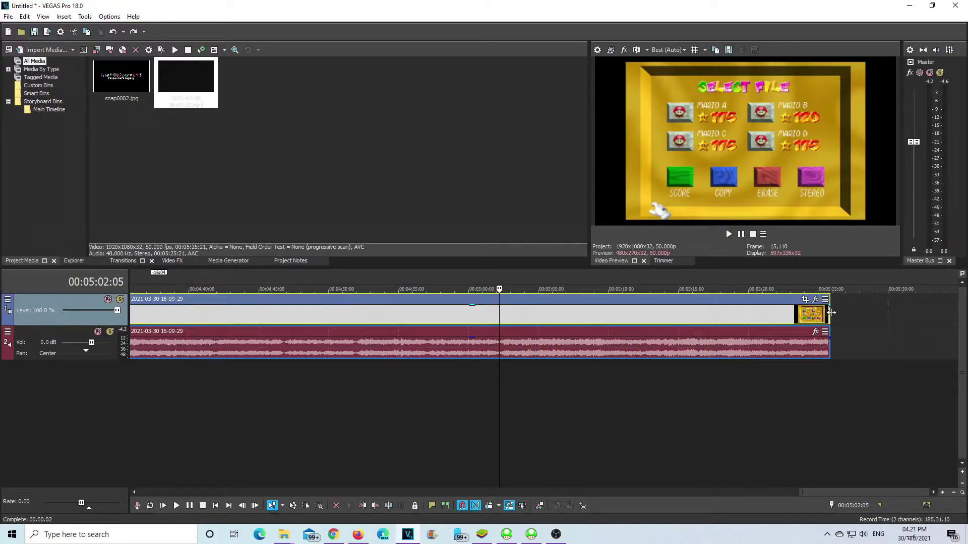
Try ending the clip one frame earlier at frame 15,110, audition the cut from 00:04:59:16, and undo the trim.
drag(830, 312, 498, 327)
click(463, 397)
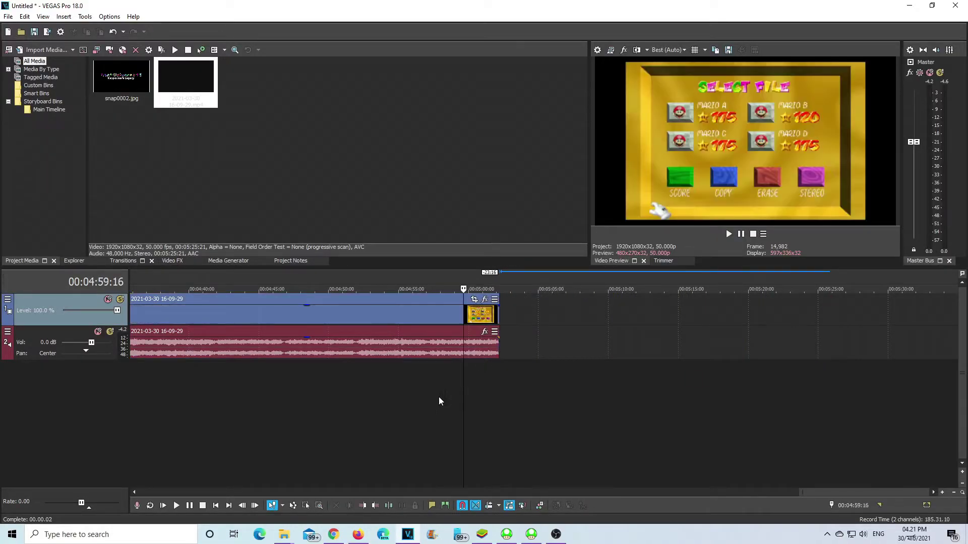
click(178, 506)
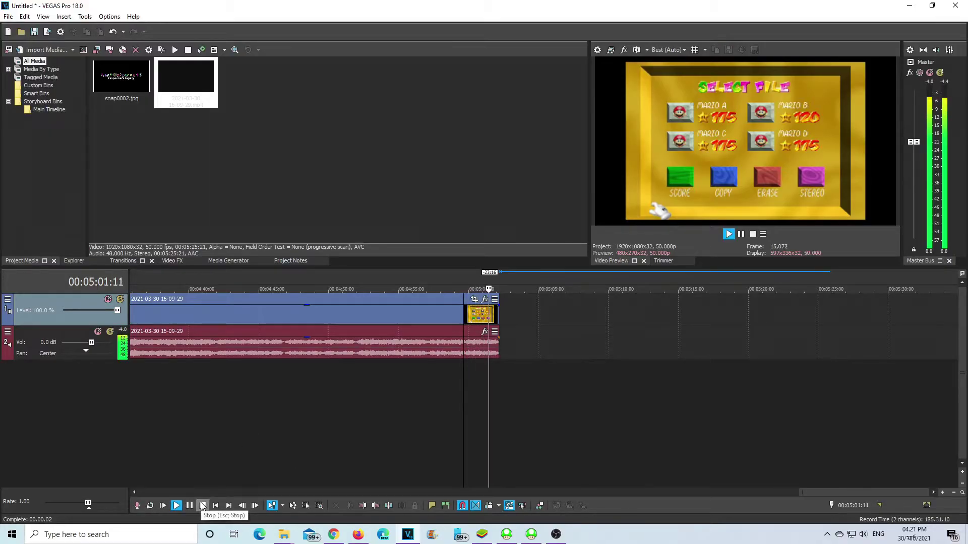
click(177, 504)
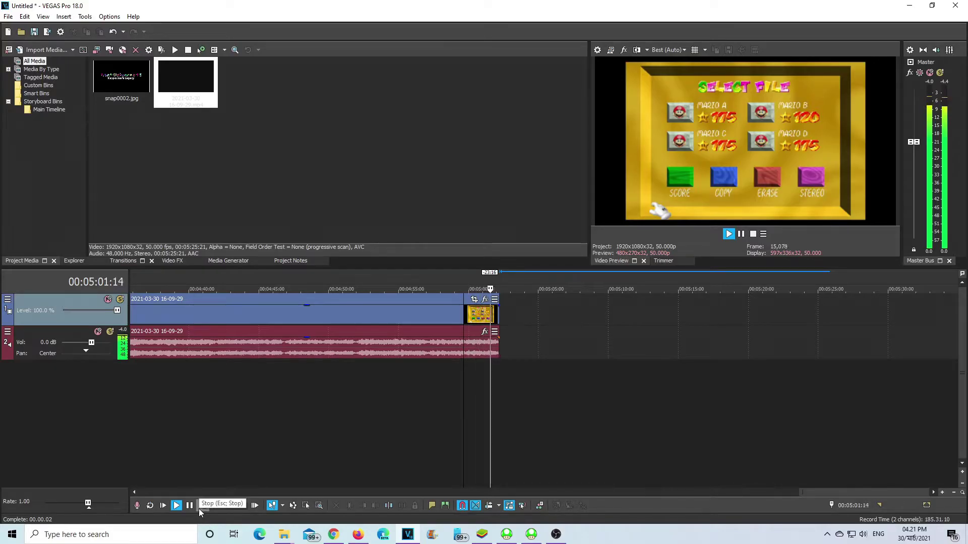
click(200, 507)
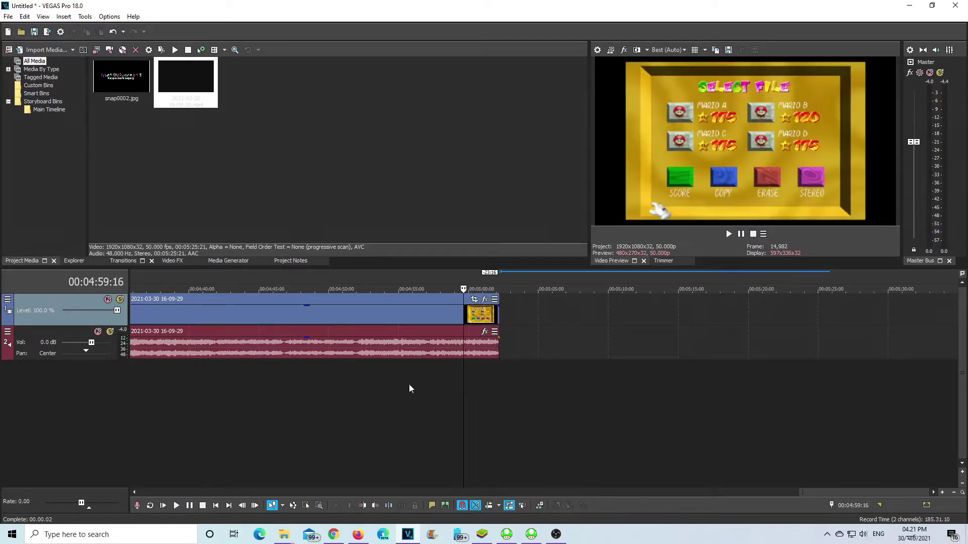
click(498, 369)
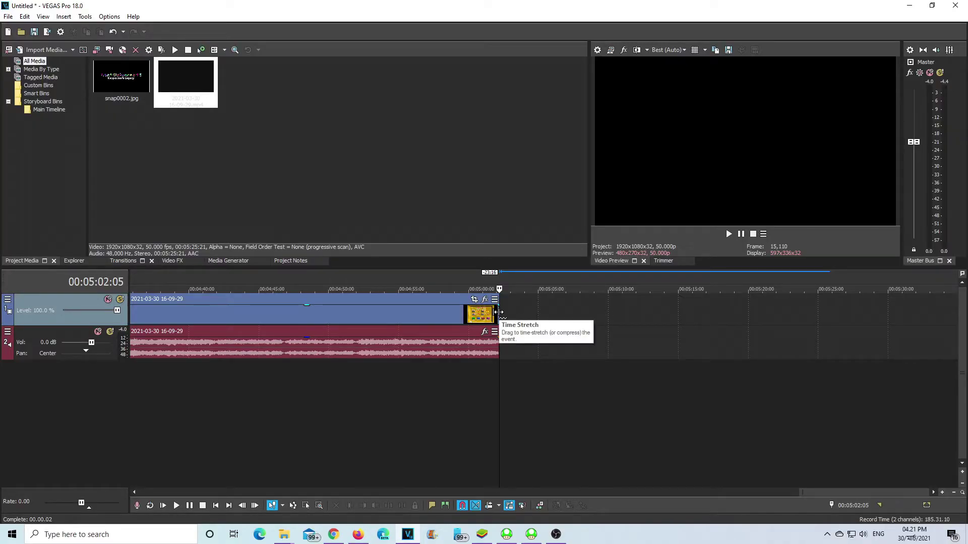
key(ctrl+z)
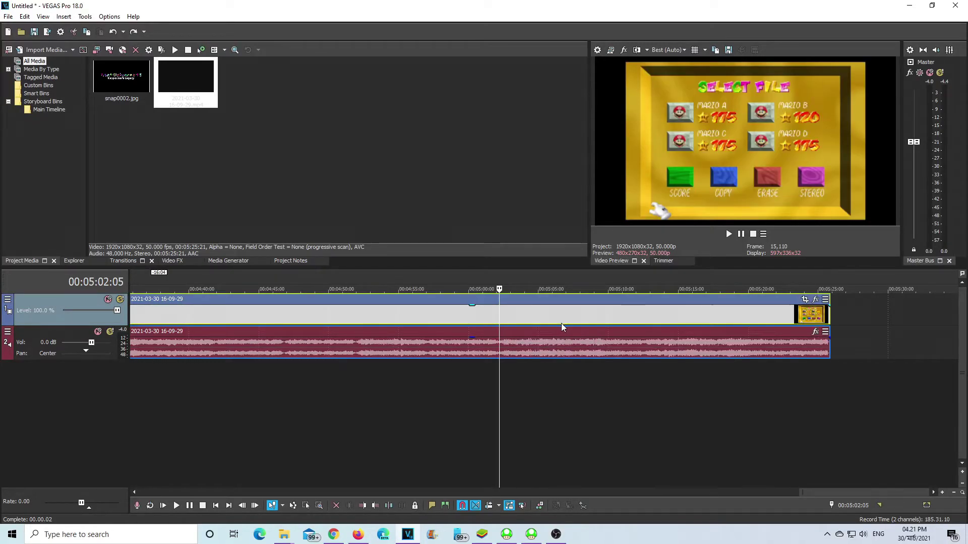
Audition the music repeatedly from successive start frames, advancing from 00:05:02:05 (frame 15,110) to 00:05:02:07 (frame 15,115).
click(177, 505)
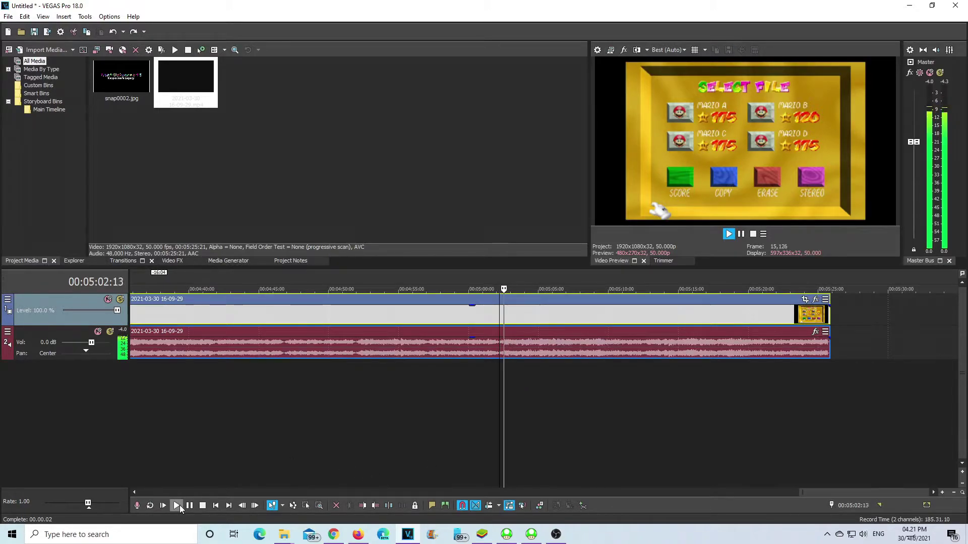
click(202, 505)
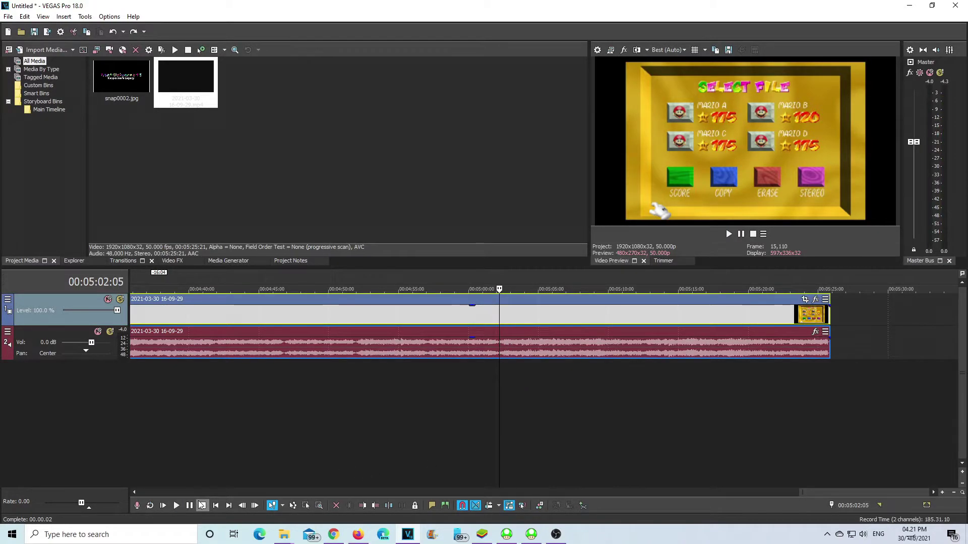
click(176, 505)
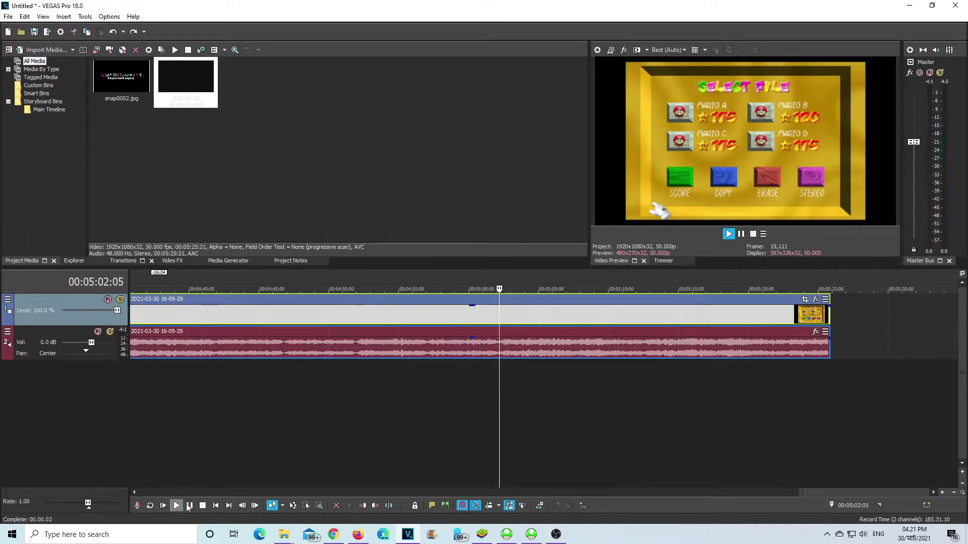
click(201, 505)
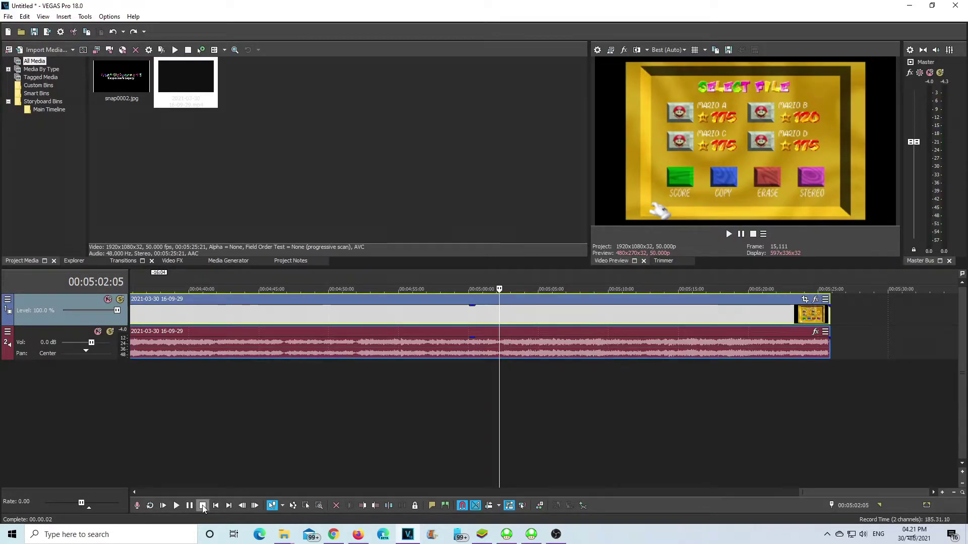
click(177, 506)
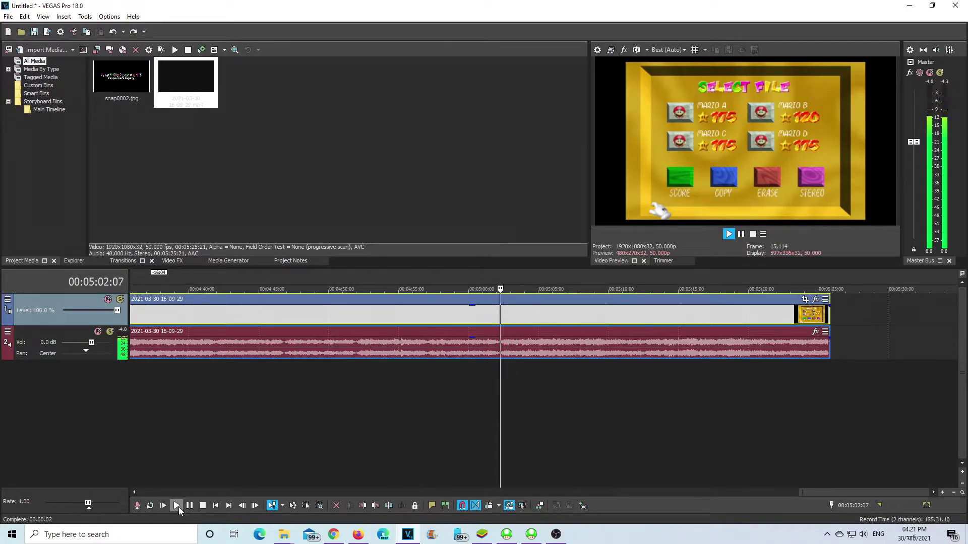
click(203, 506)
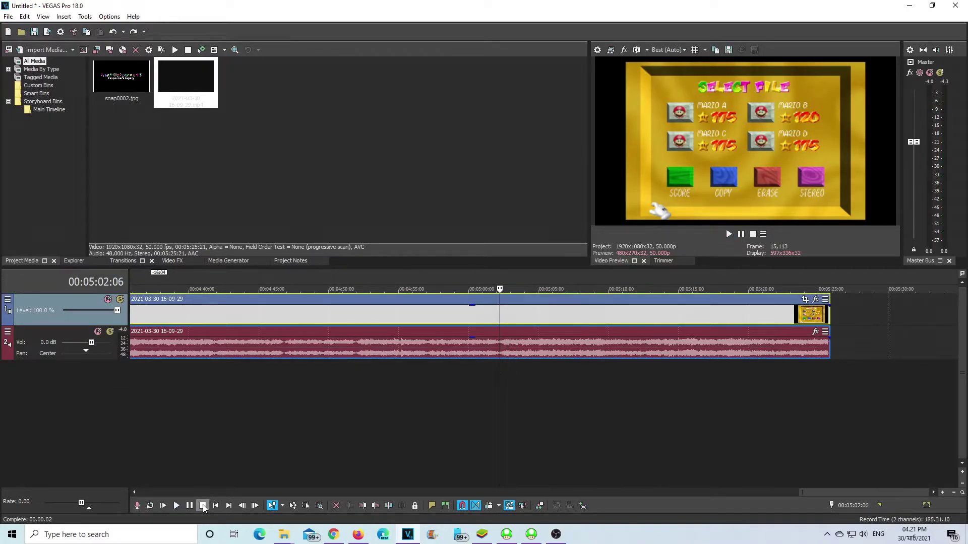
click(179, 509)
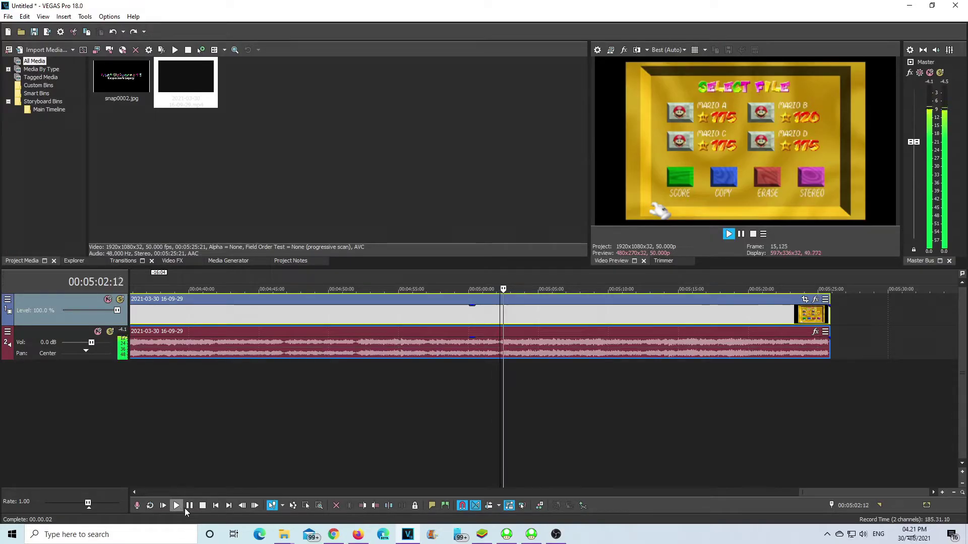
click(202, 506)
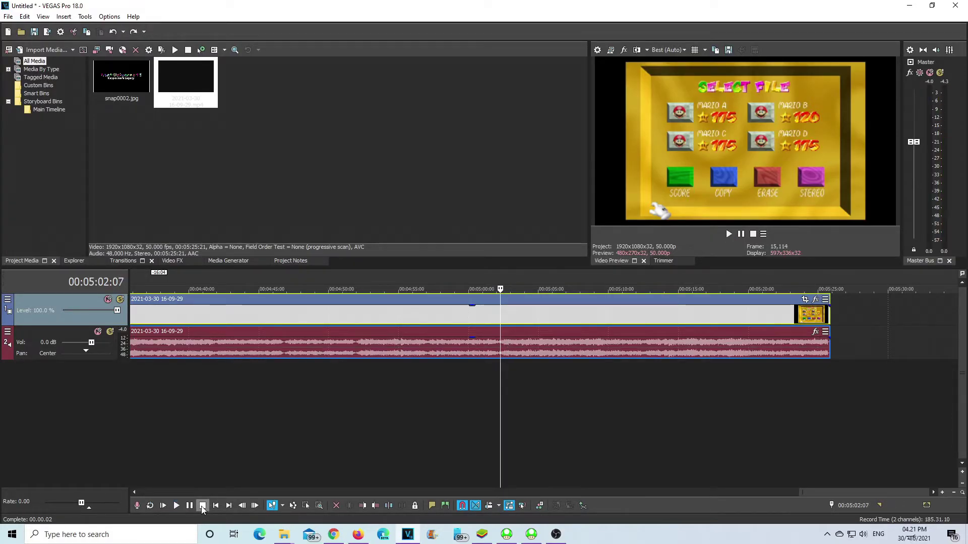
click(177, 506)
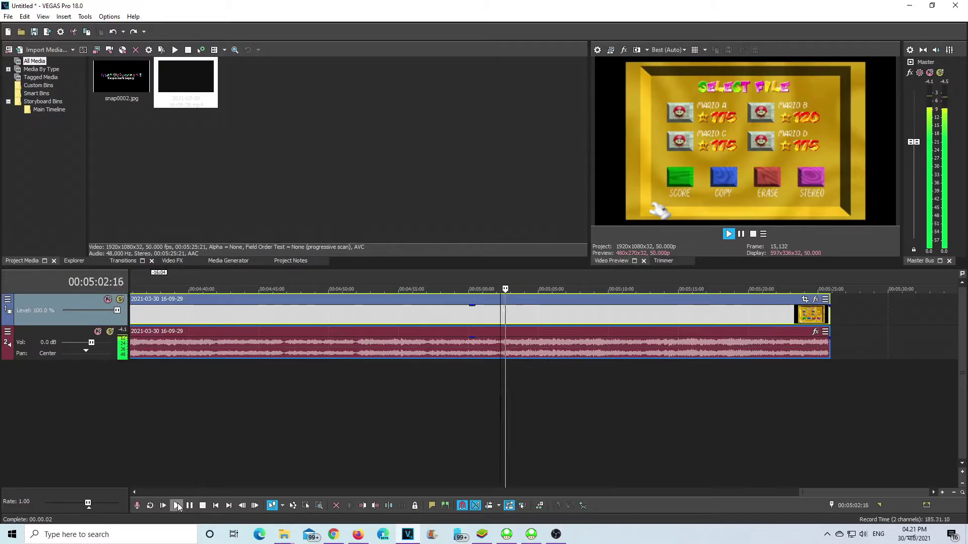
click(201, 507)
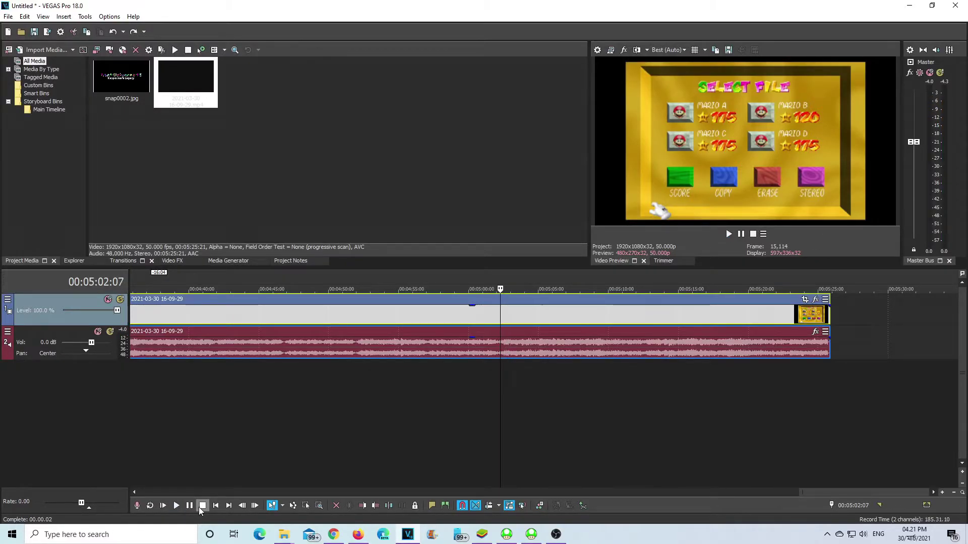
click(175, 508)
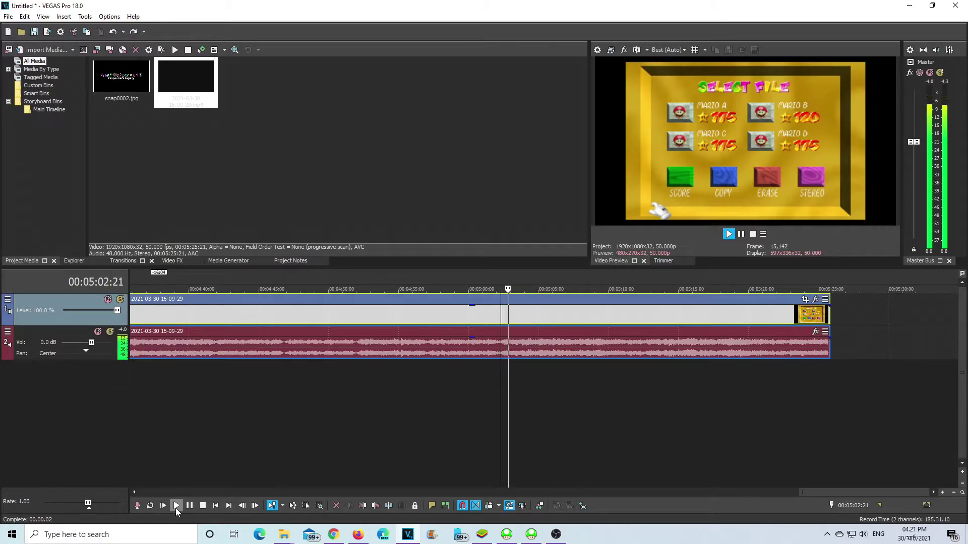
click(202, 506)
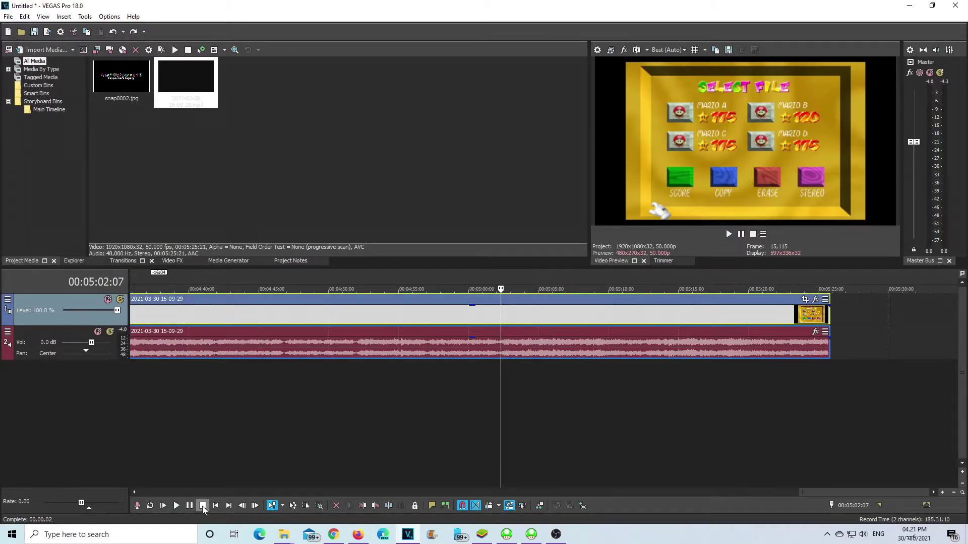
click(176, 506)
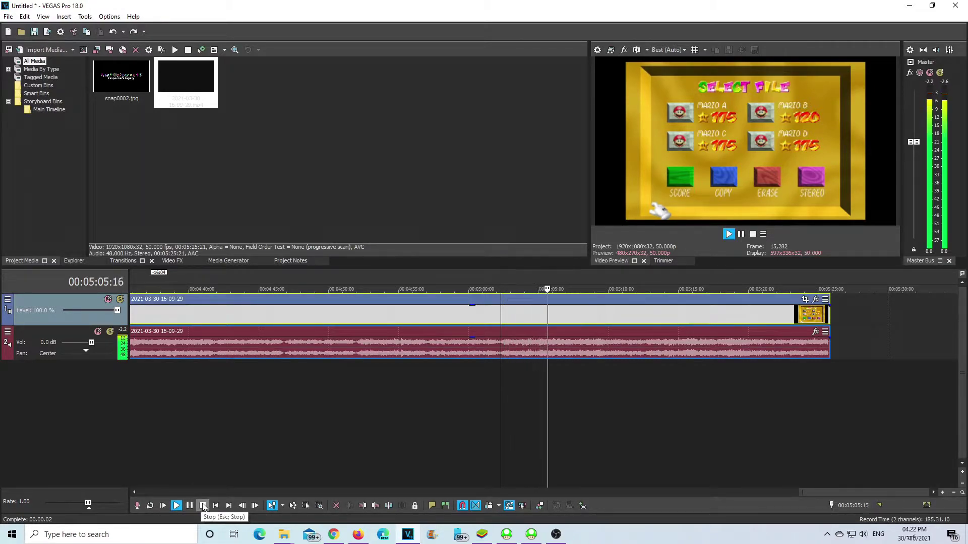
click(203, 506)
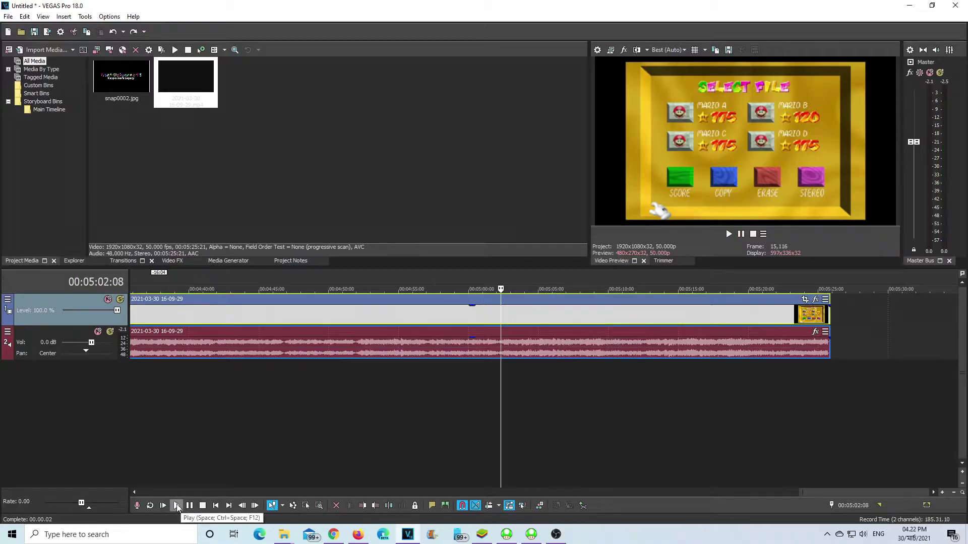
Try ending the clip and its audio at 00:05:13:04, and audition the shortened clip from 00:05:03:03 and an earlier point.
click(176, 506)
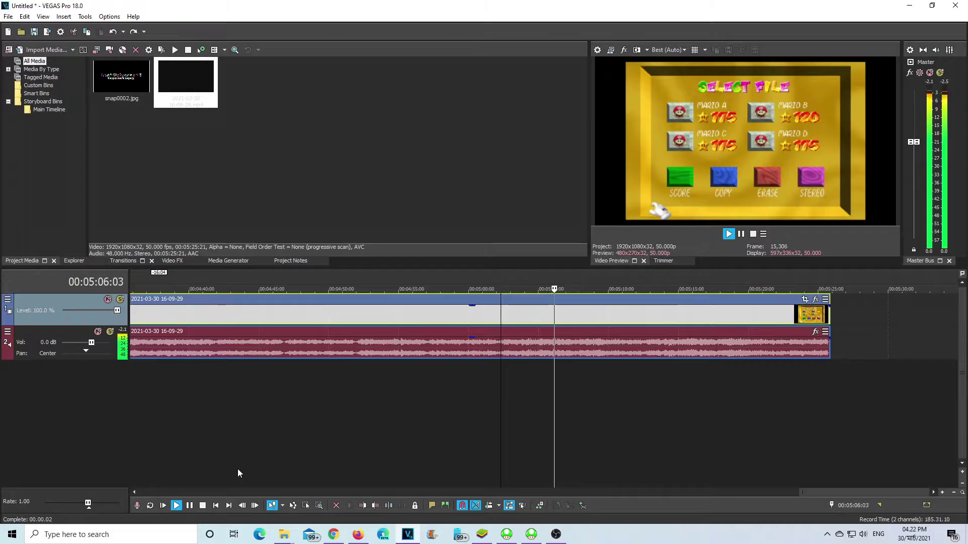
click(192, 506)
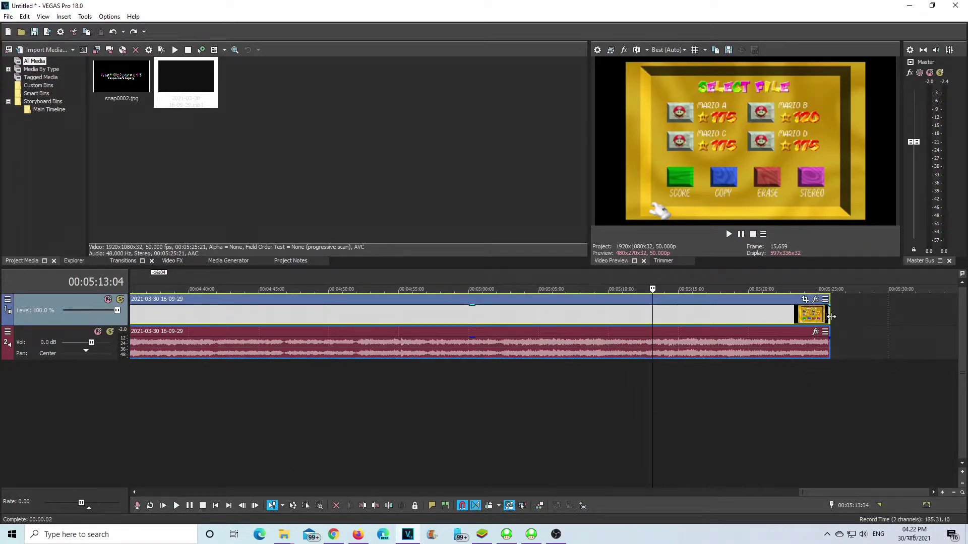
drag(831, 317, 652, 317)
click(512, 412)
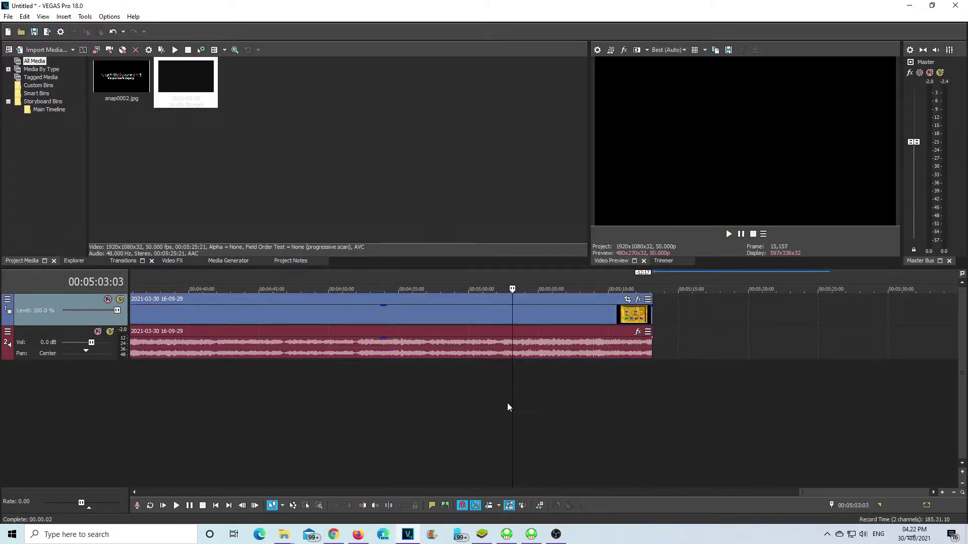
click(176, 506)
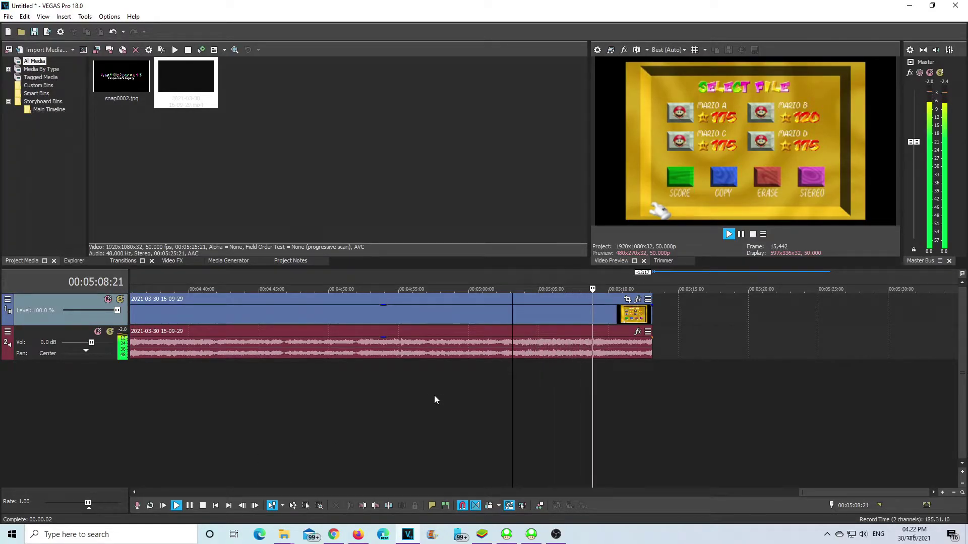
click(419, 392)
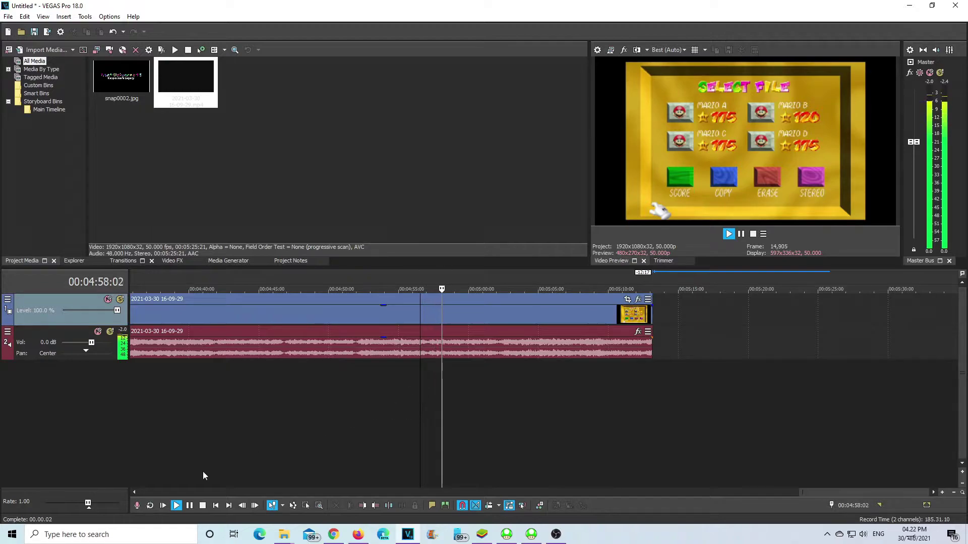
click(190, 505)
Shorten the clip and its audio to end at about 00:05:02:06 and audition the ending from 00:04:58:15.
drag(653, 313, 499, 313)
click(448, 390)
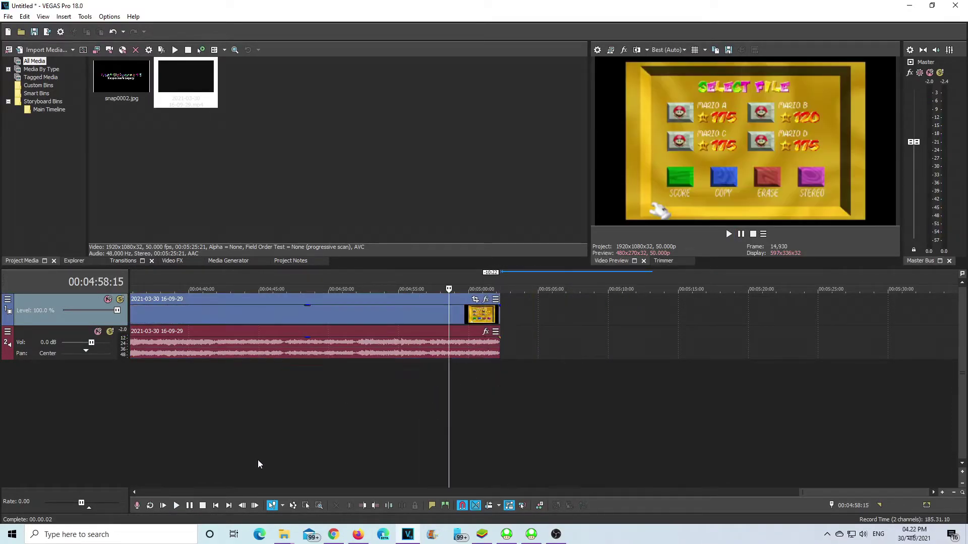
click(176, 505)
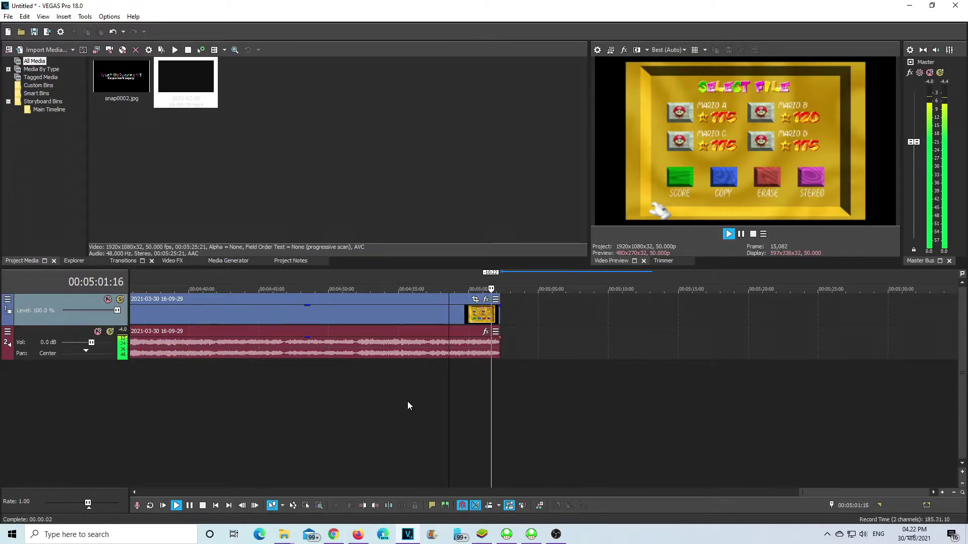
click(203, 506)
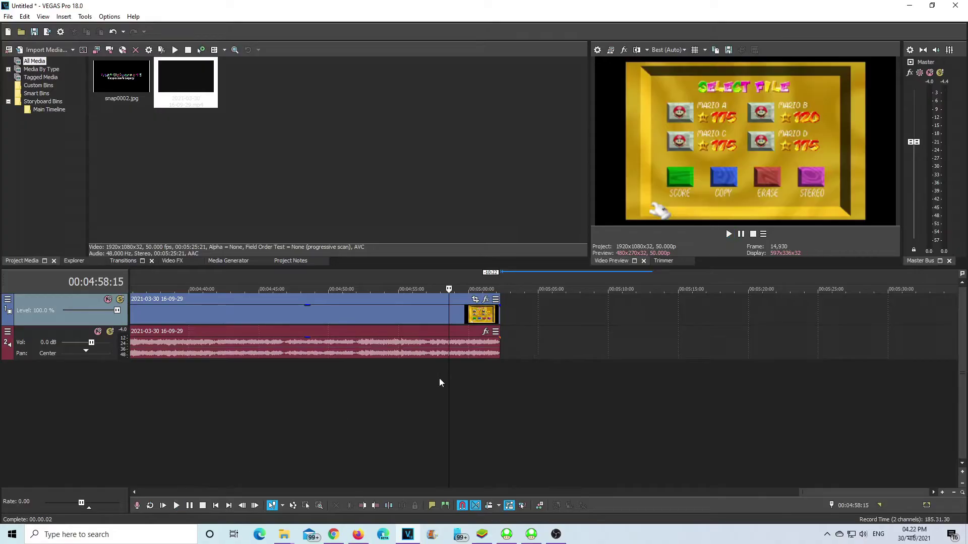
Place the cursor at 00:05:02:06 (frame 15,112), trim the clip's end slightly earlier, and audition from 00:04:59:20.
click(499, 373)
key(Left)
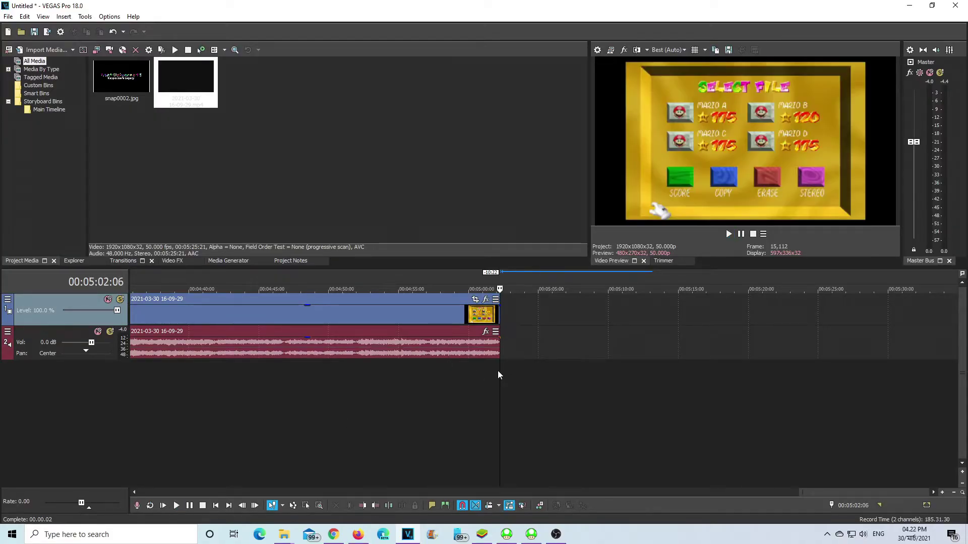
click(500, 316)
click(459, 401)
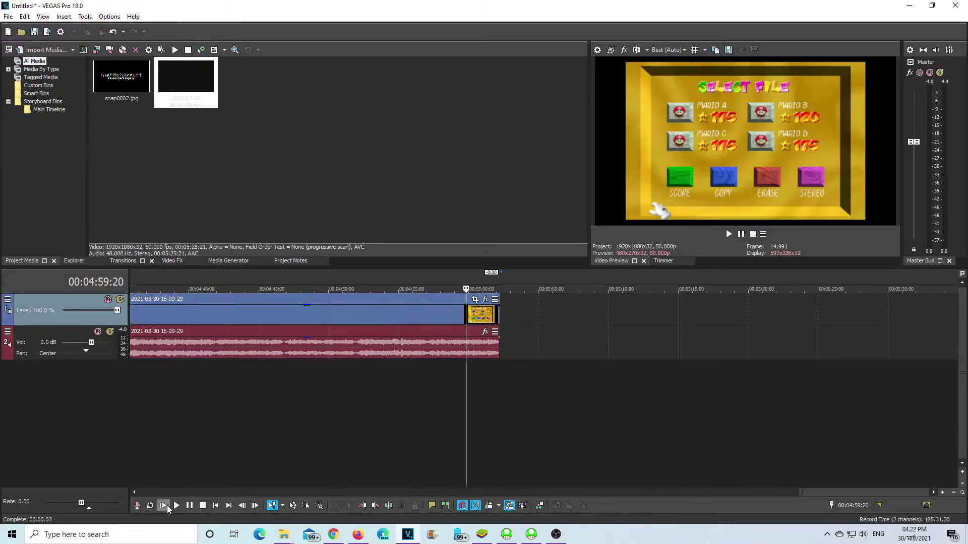
click(177, 506)
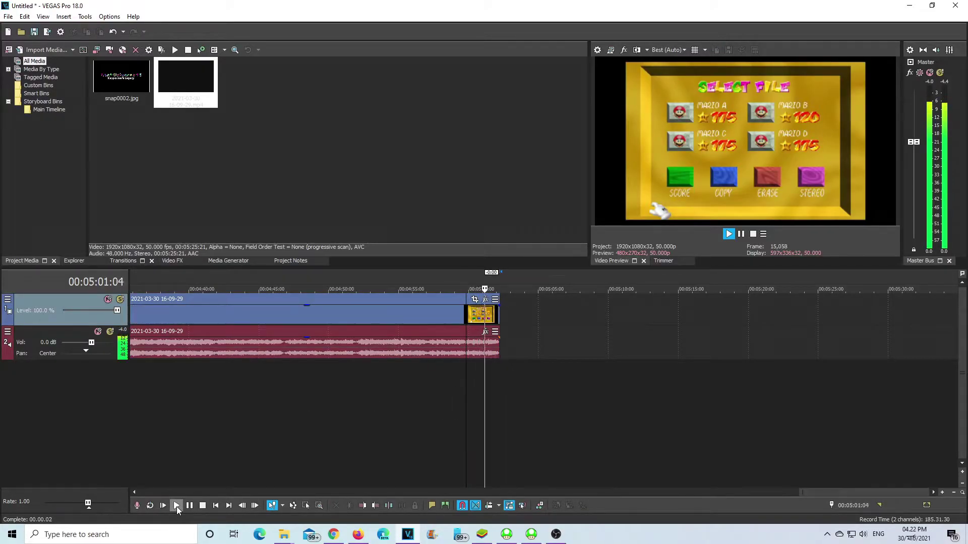
click(204, 505)
Trim the clip and its audio to end exactly at frame 15,112 (00:05:02:06) and audition the cut from 00:04:59:20.
click(497, 370)
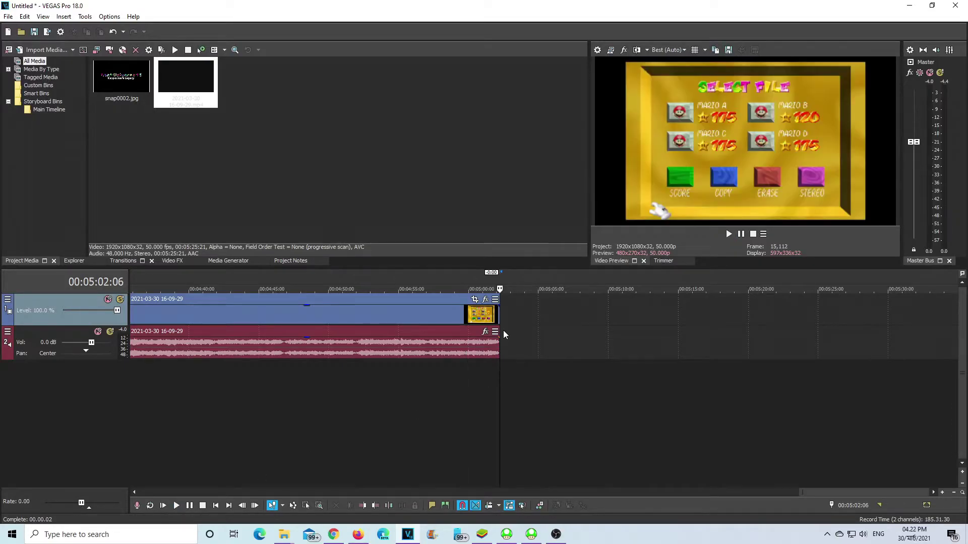
click(501, 311)
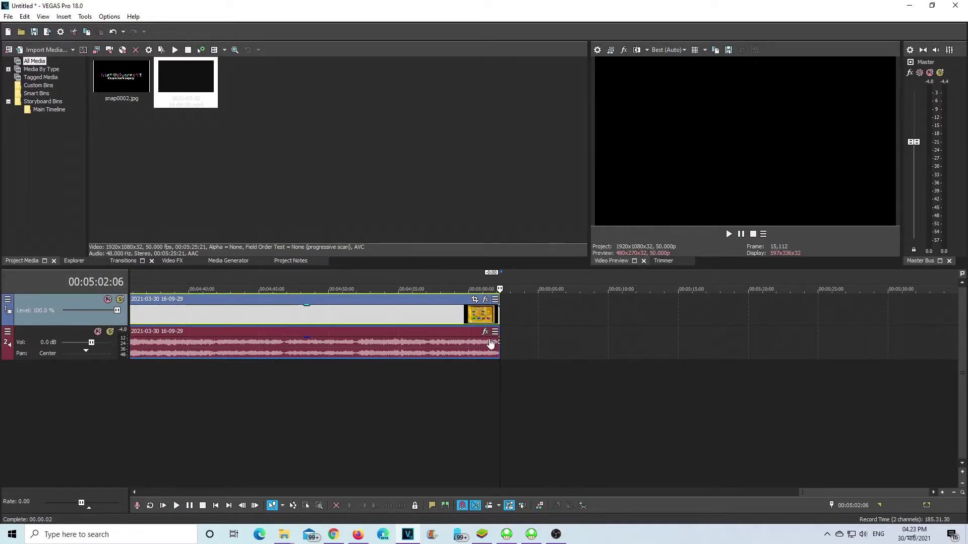
click(466, 396)
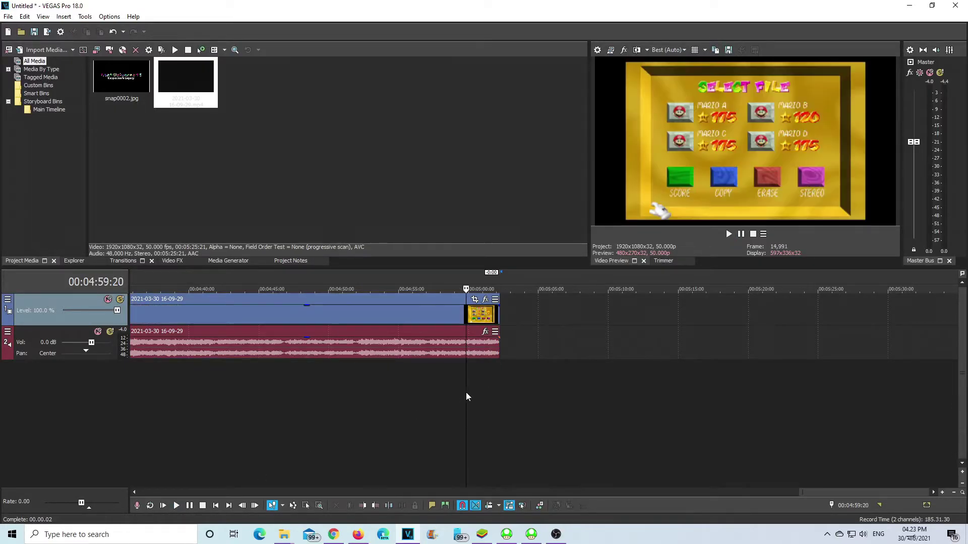
click(177, 505)
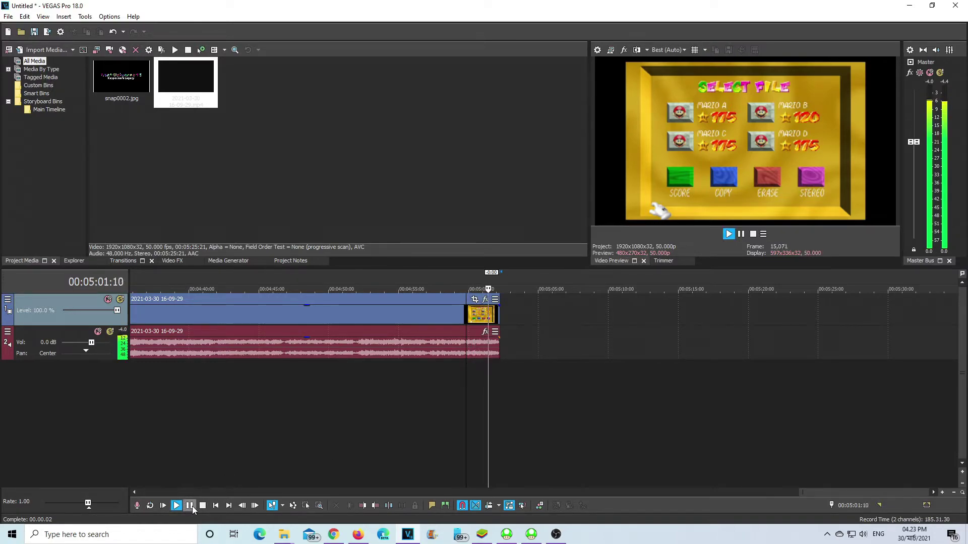
click(203, 506)
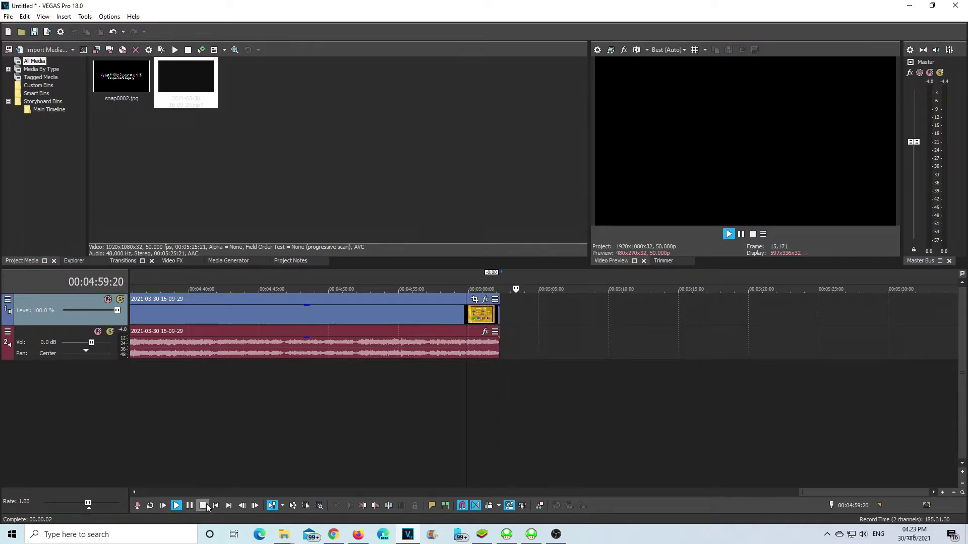
Trim the clip's end slightly before frame 15,112 and audition the ending twice from 00:04:57:15.
click(499, 370)
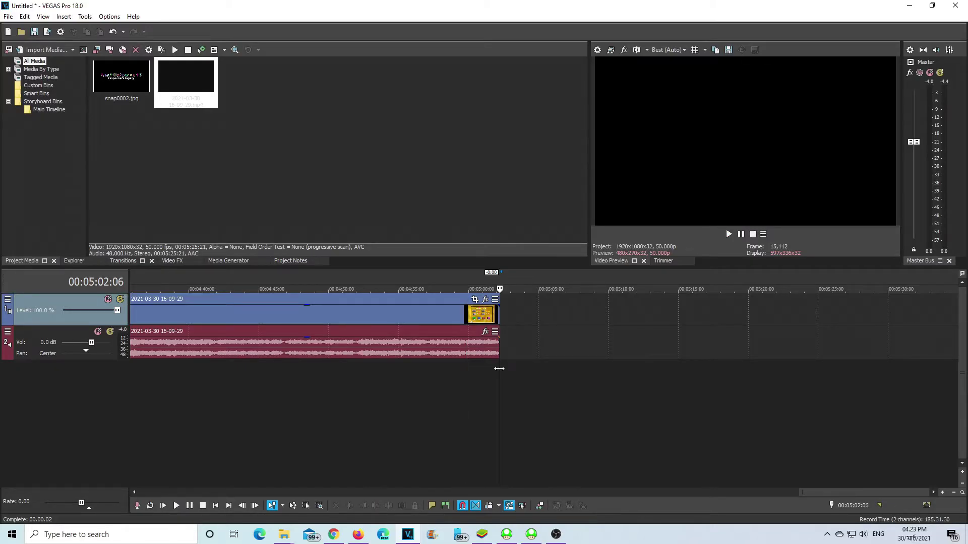
click(498, 311)
click(435, 399)
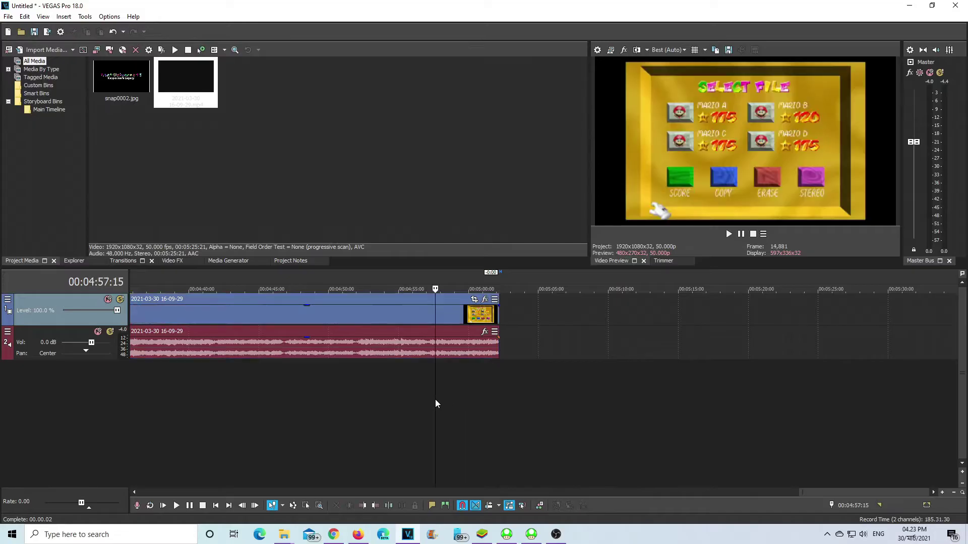
click(176, 506)
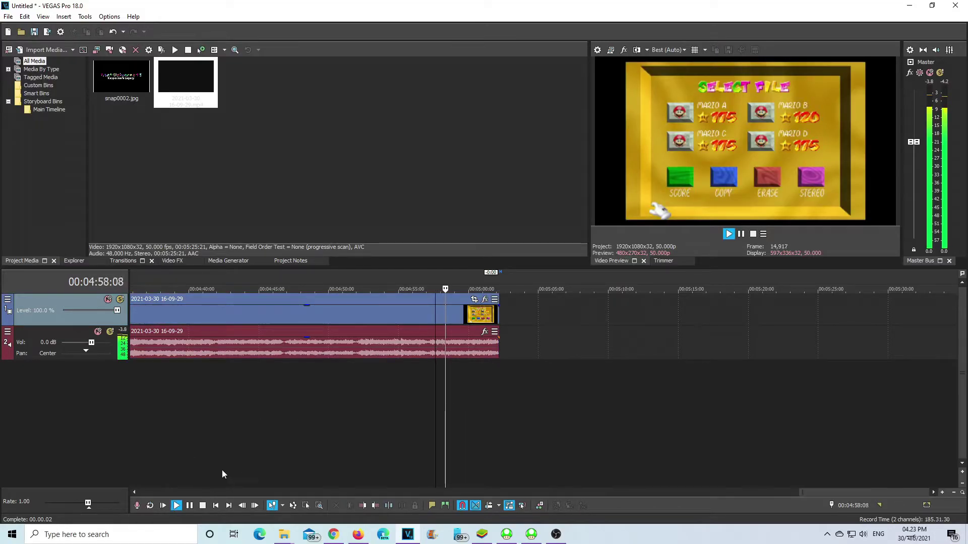
click(207, 505)
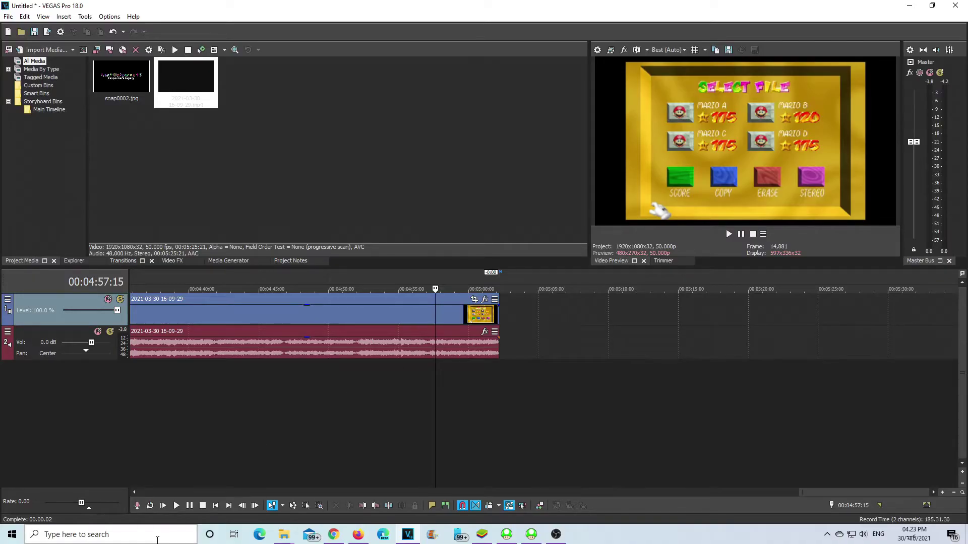
click(177, 506)
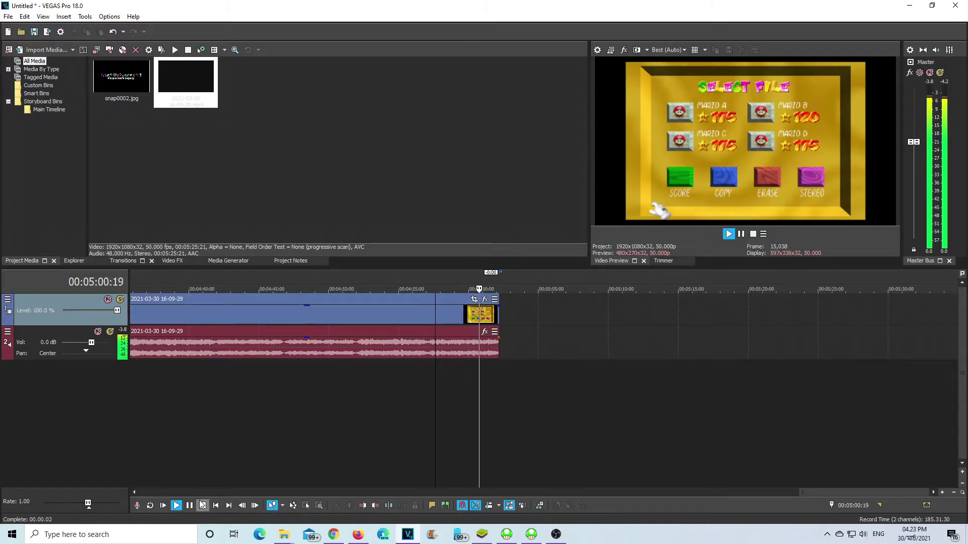
Trim the clip and its audio to end at frame 15,110 (00:05:02:05), and play back the ending.
click(203, 505)
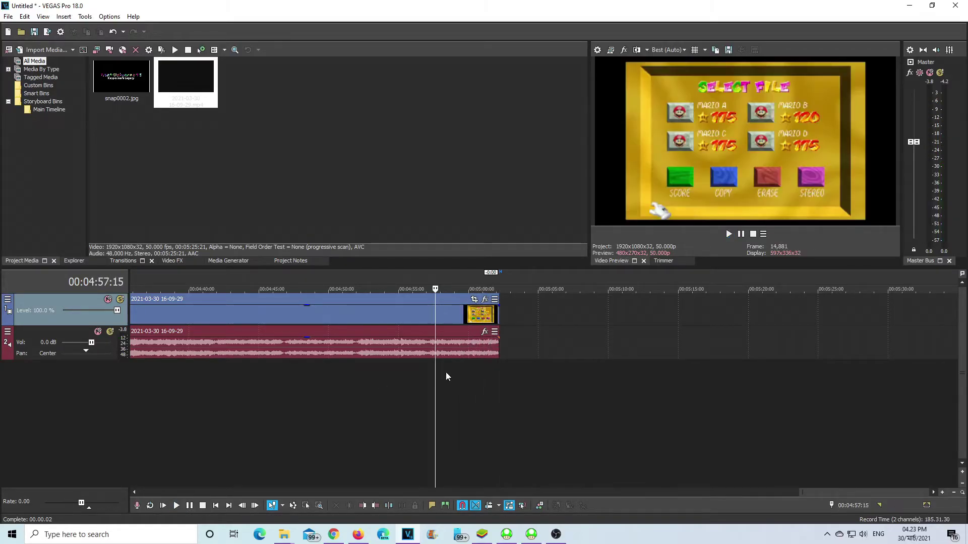
click(497, 373)
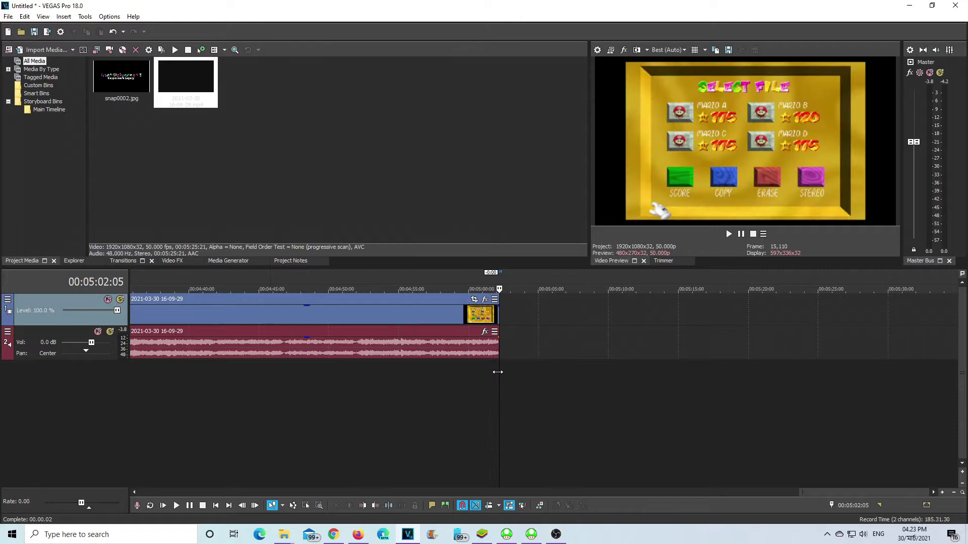
click(501, 316)
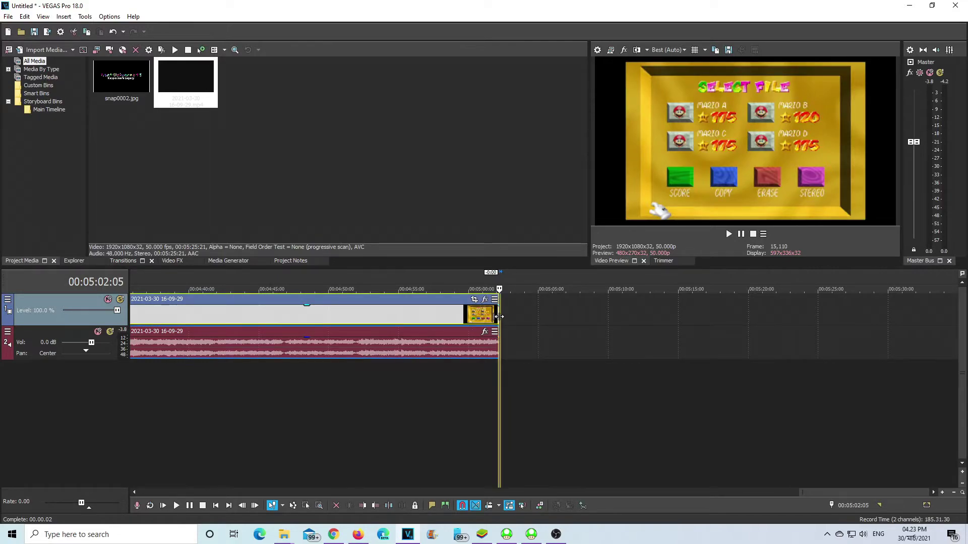
click(396, 393)
click(176, 505)
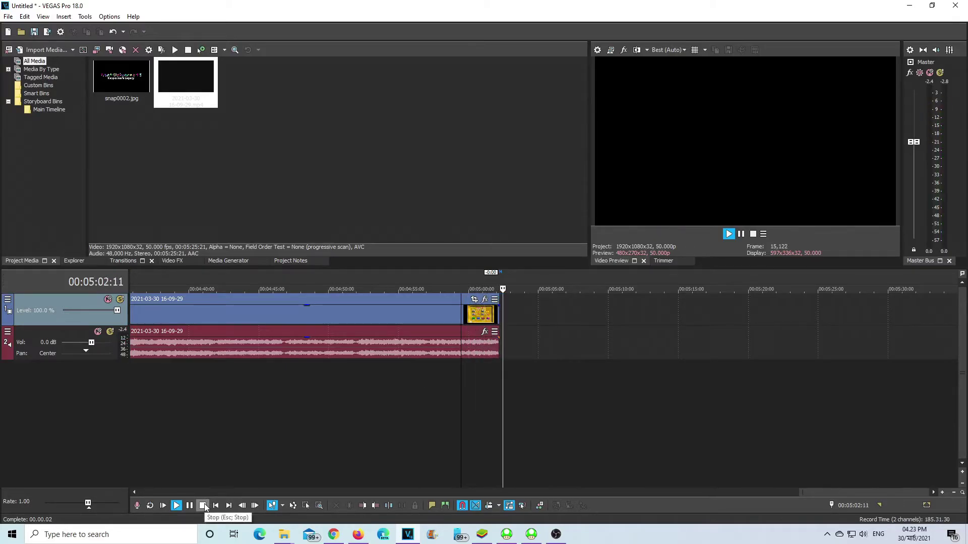
Audition the clip's ending repeatedly from several earlier points, finishing with a playback from 00:04:56:22.
click(444, 387)
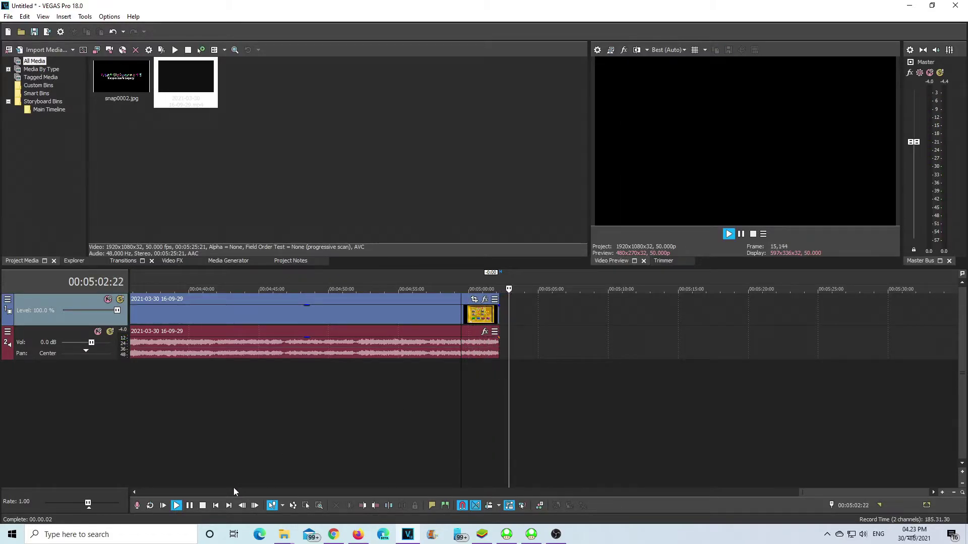
click(460, 418)
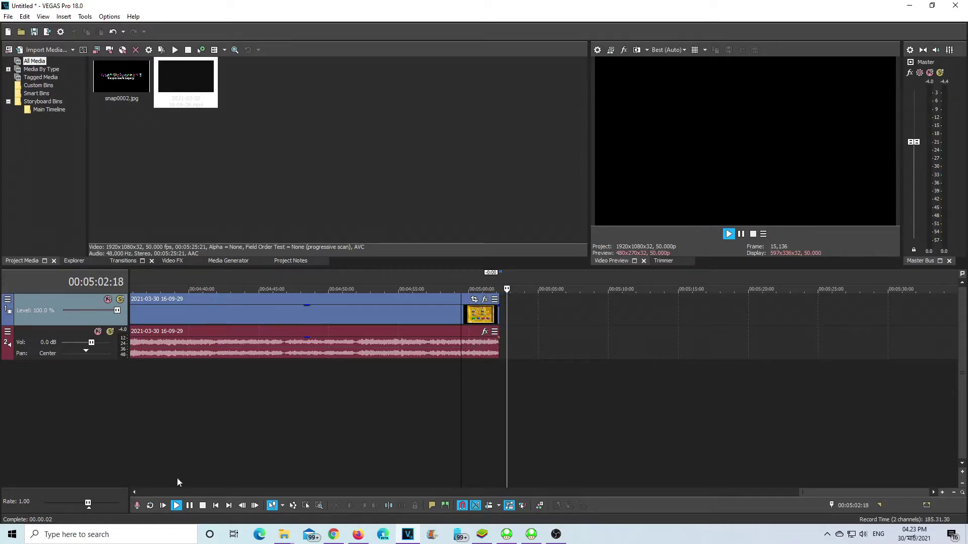
click(423, 376)
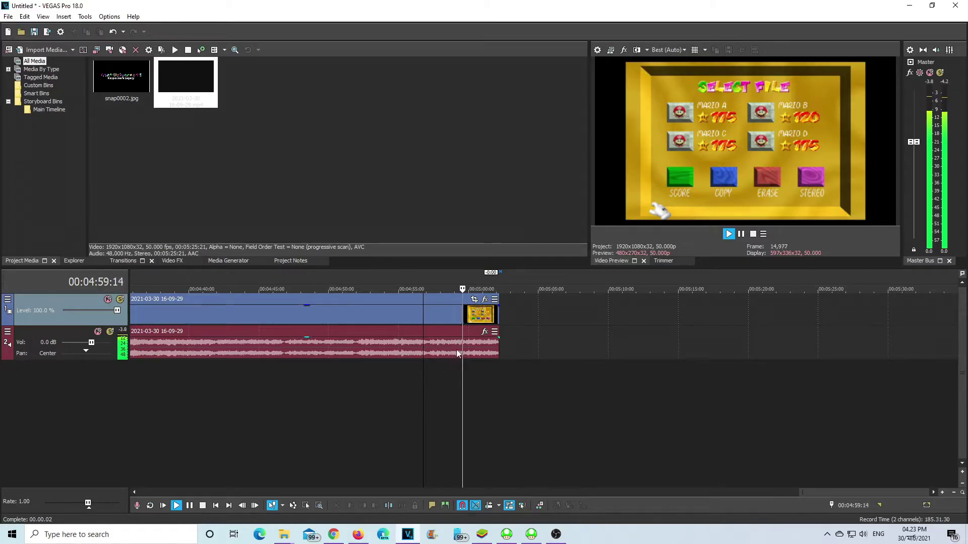
click(177, 506)
click(473, 376)
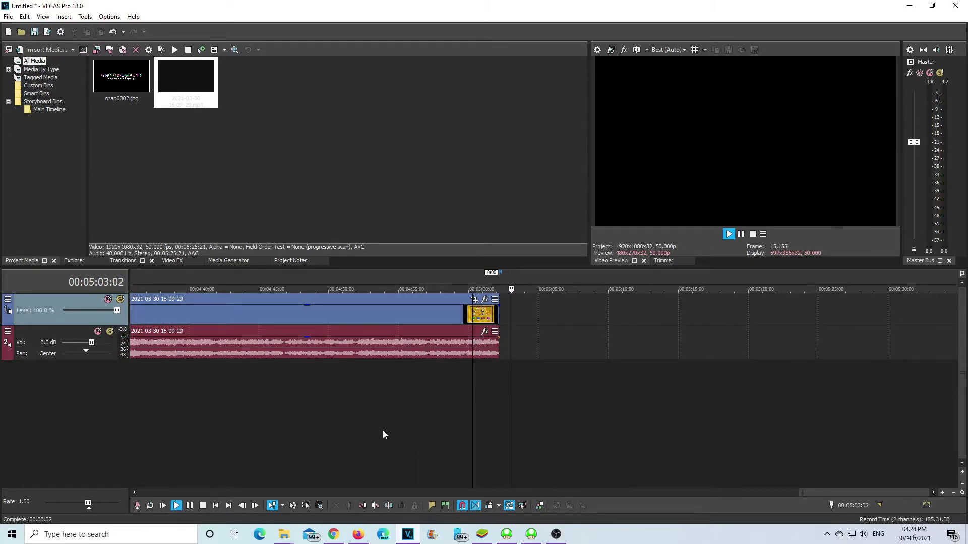
click(424, 375)
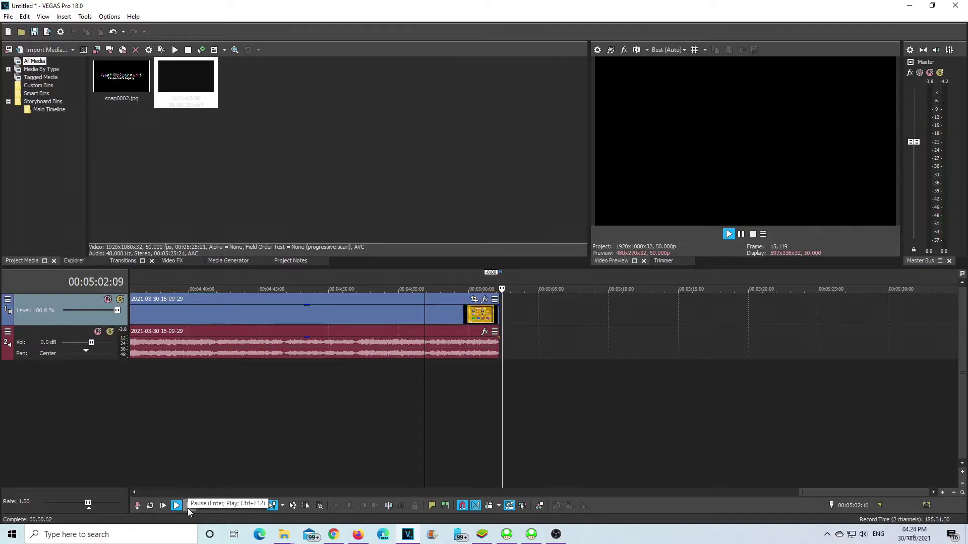
key(space)
Trim the clip and its audio to end at frame 15,109 (00:05:02:04), and audition the ending from 00:05:00:04.
click(500, 365)
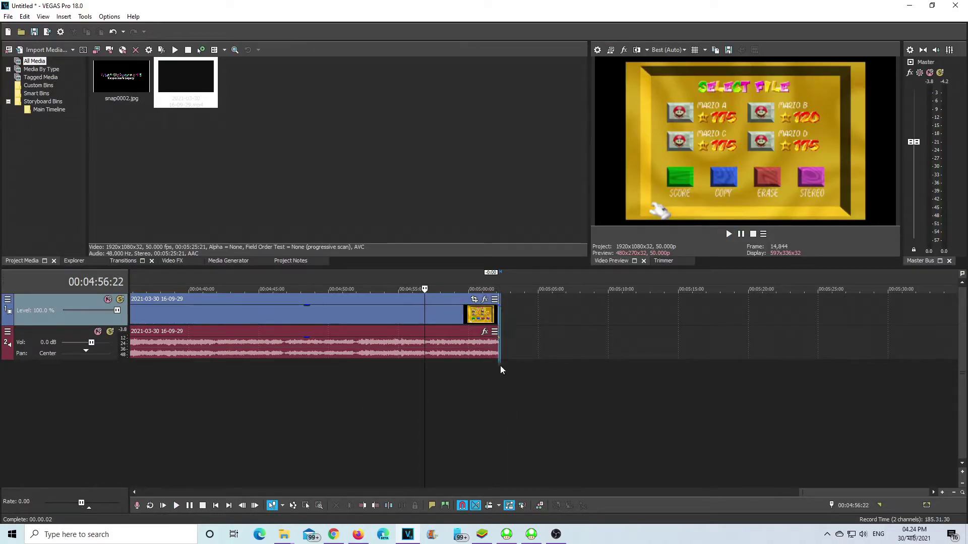
key(Left)
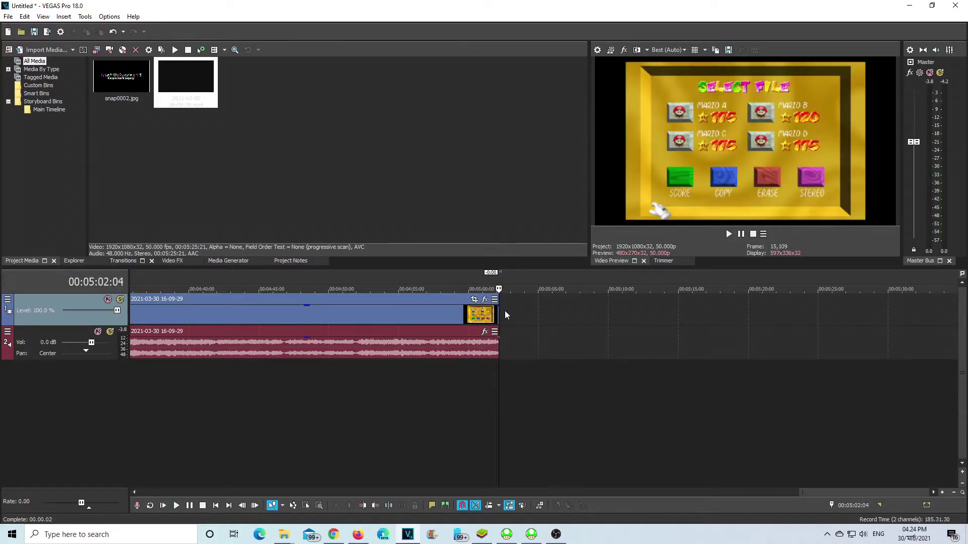
click(500, 312)
click(471, 375)
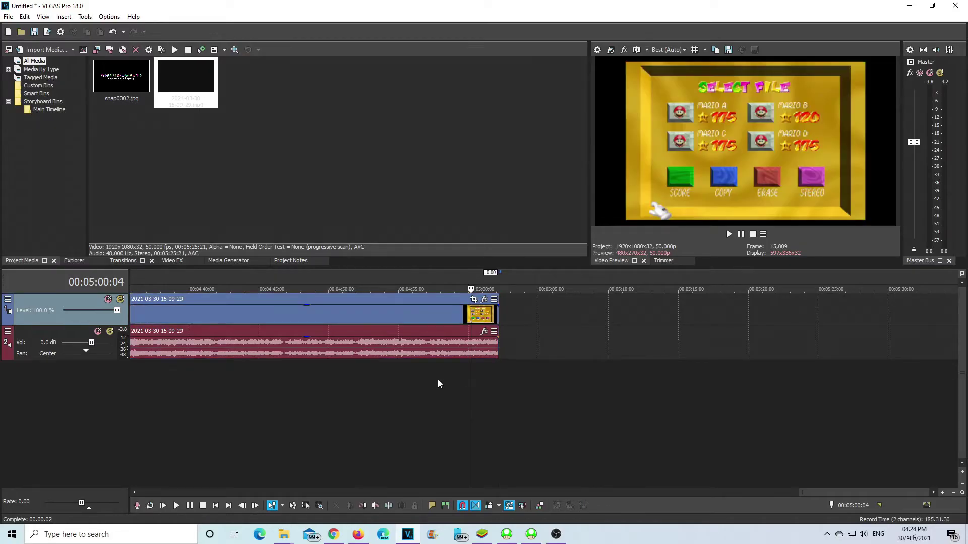
click(179, 504)
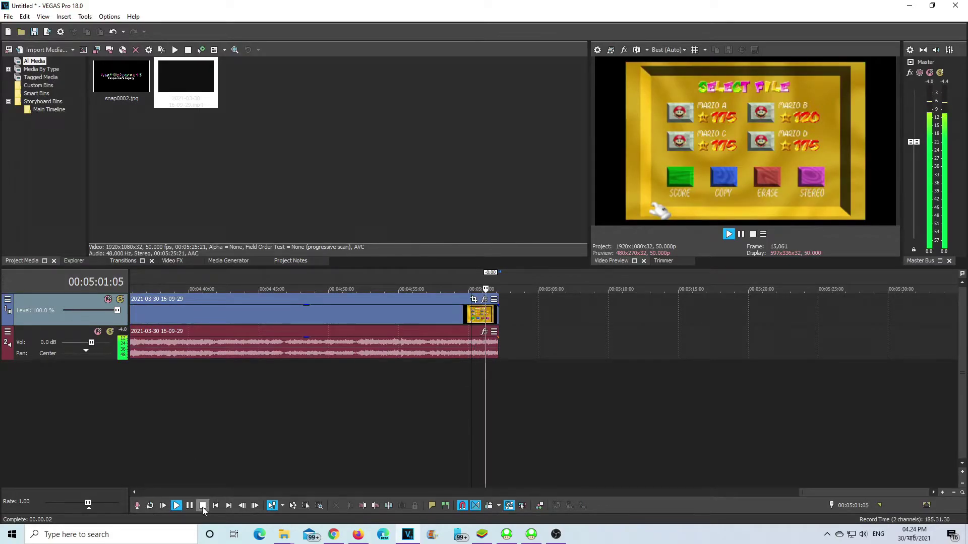
Listen to earlier passages of the file select music and pause playback at 00:04:51:22 (frame 14,595).
click(355, 383)
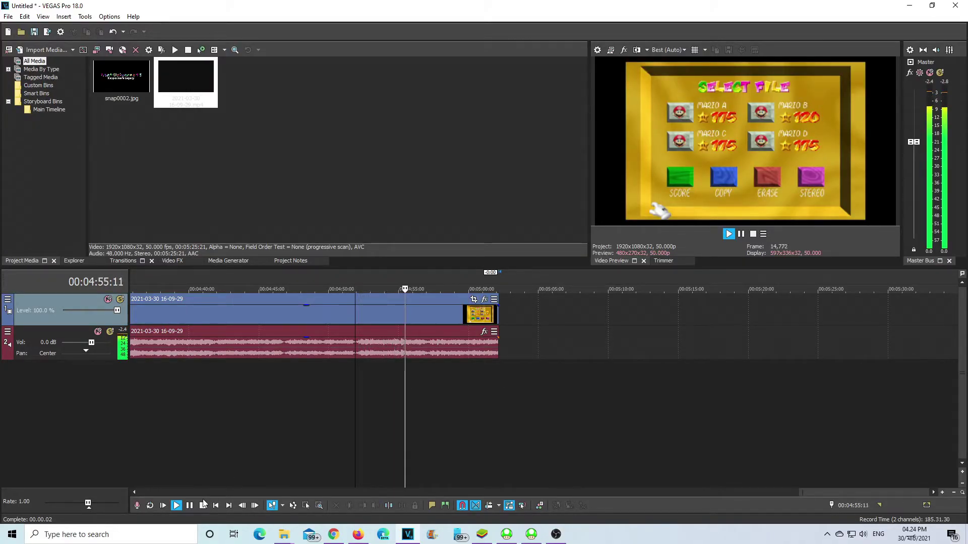
click(209, 383)
click(172, 386)
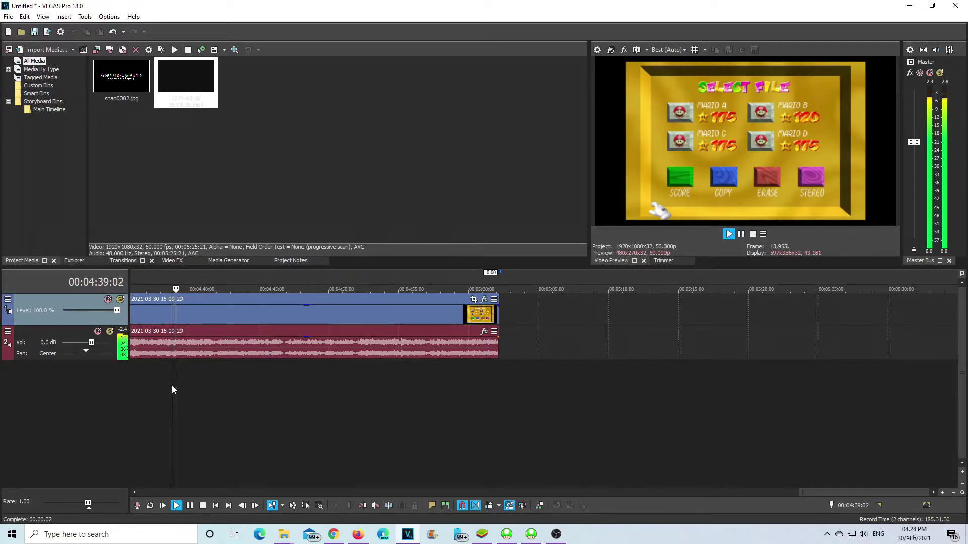
click(272, 382)
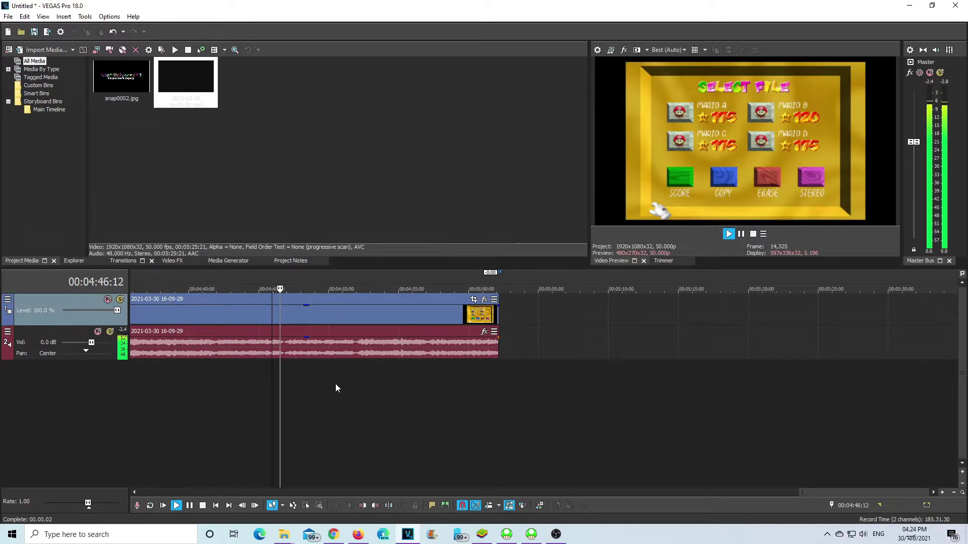
click(192, 507)
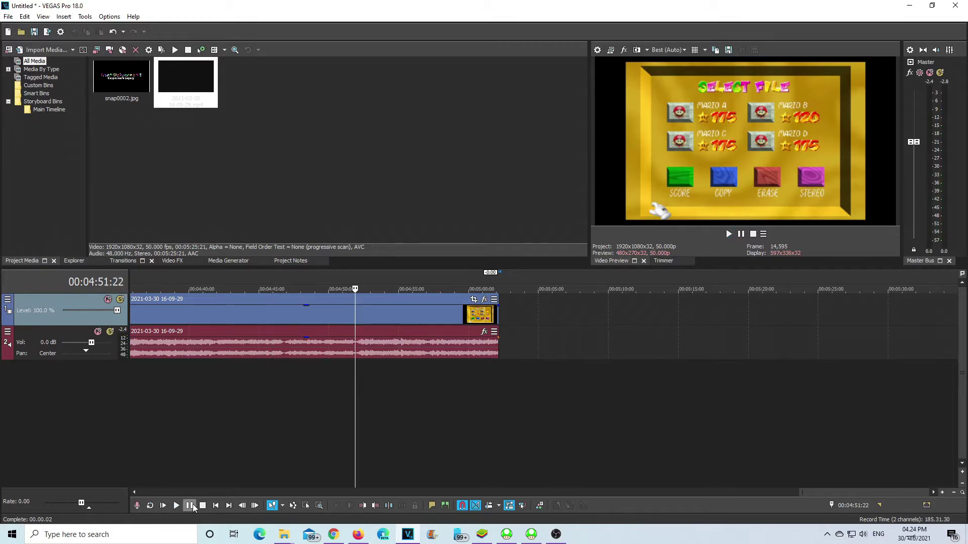
Audition the music in short bursts while advancing the start point from frame 14,595 to frame 14,600 (00:04:52:00).
click(176, 506)
click(203, 506)
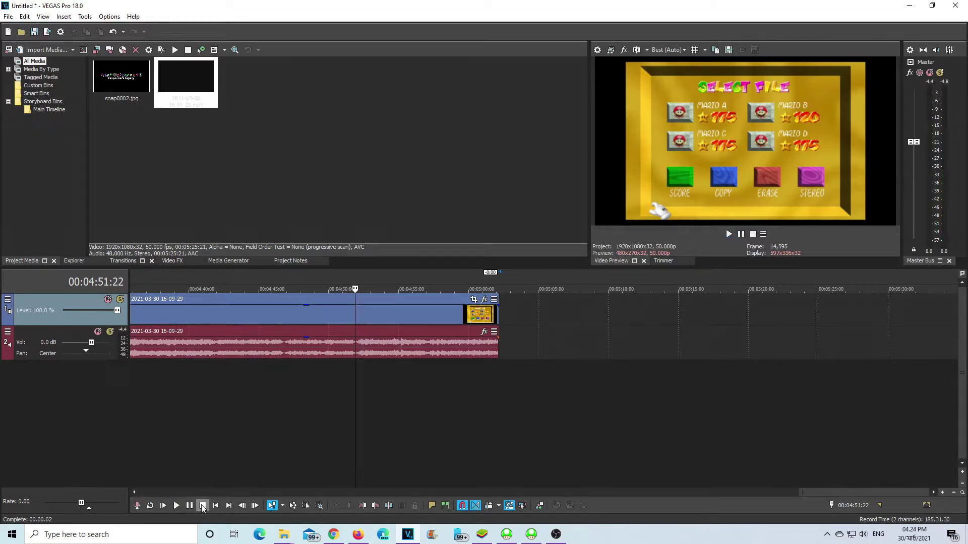
click(176, 506)
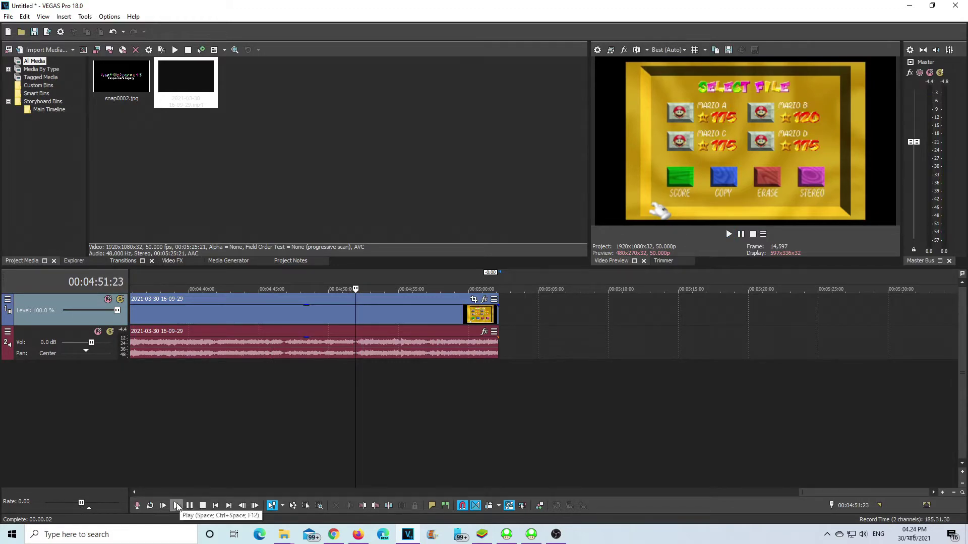
click(202, 506)
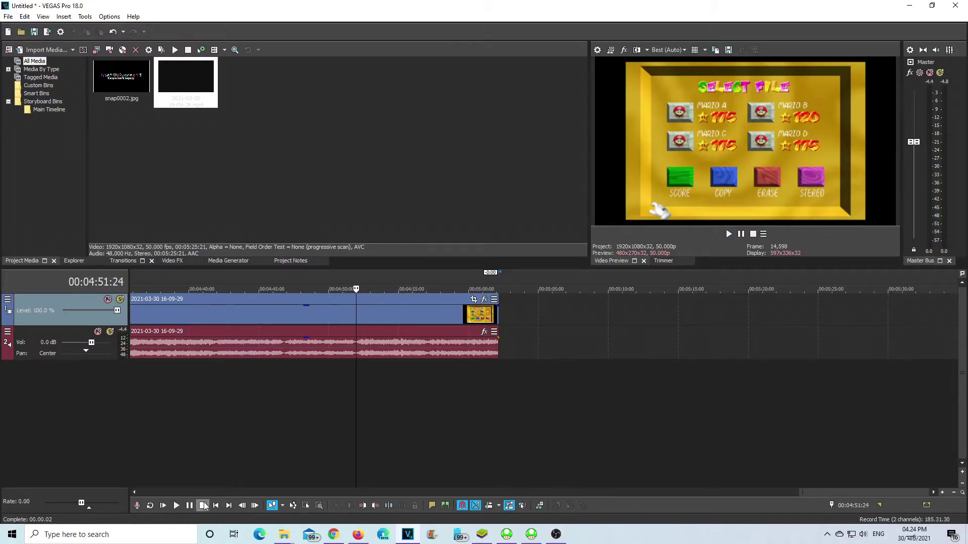
click(176, 506)
click(202, 506)
click(177, 506)
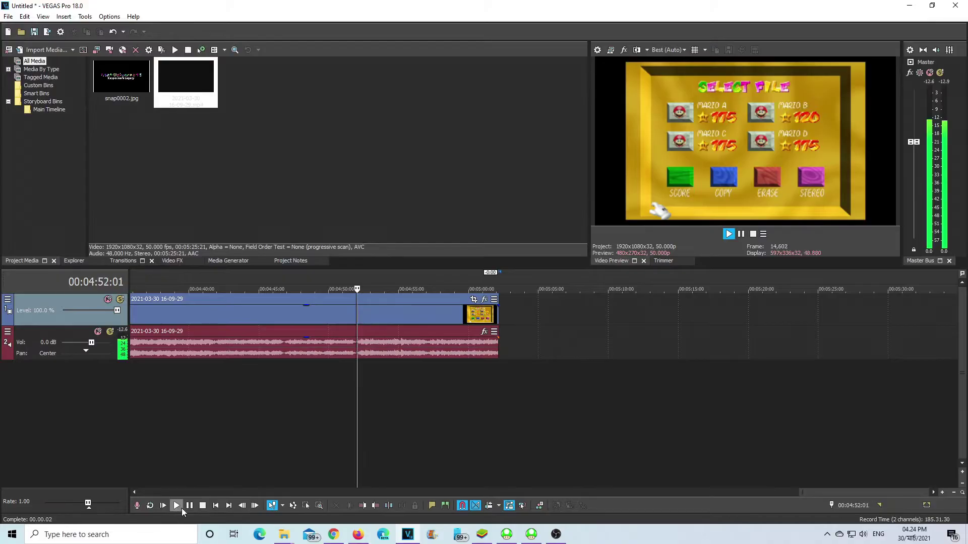
click(202, 506)
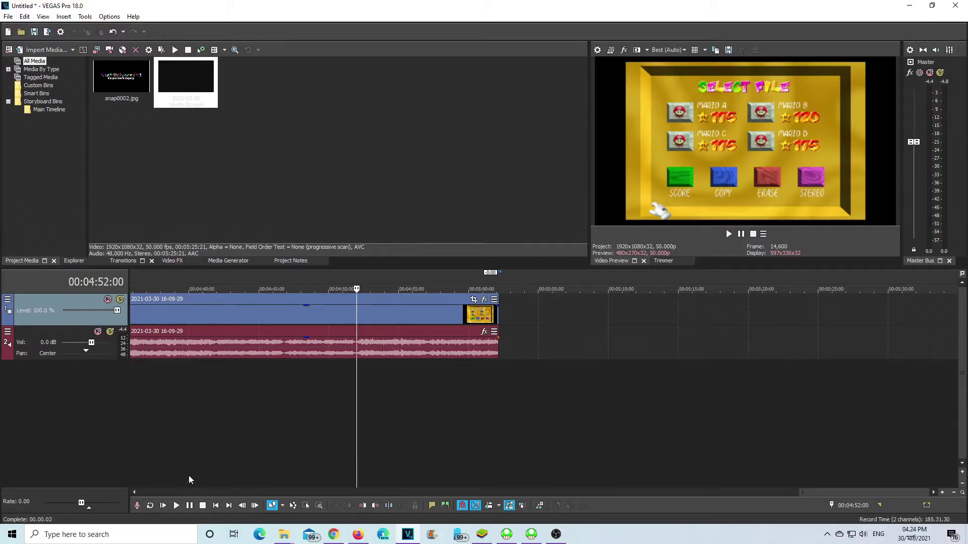
Repeat short playbacks from frame 14,600 up to frame 14,604 (00:04:52:02) to pinpoint where the musical phrase starts.
click(176, 506)
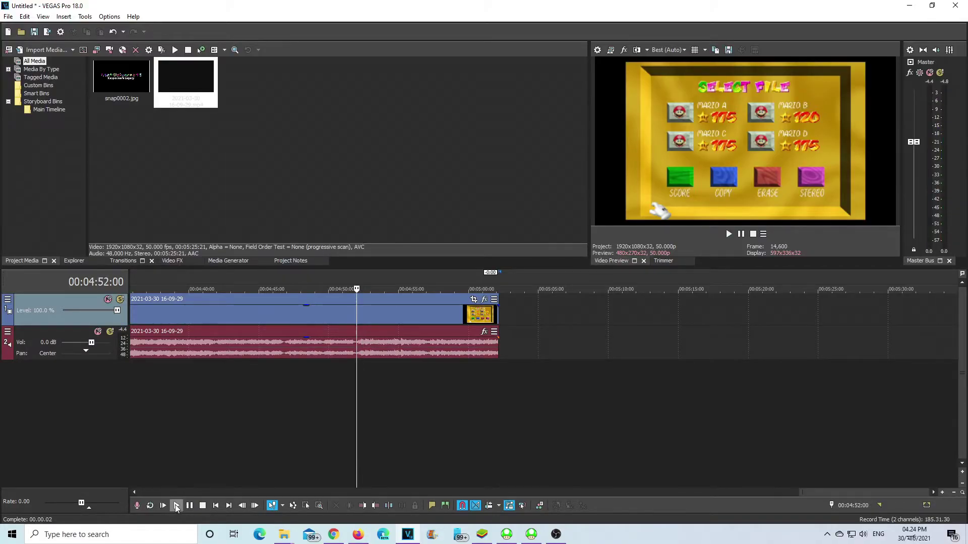
click(202, 506)
key(space)
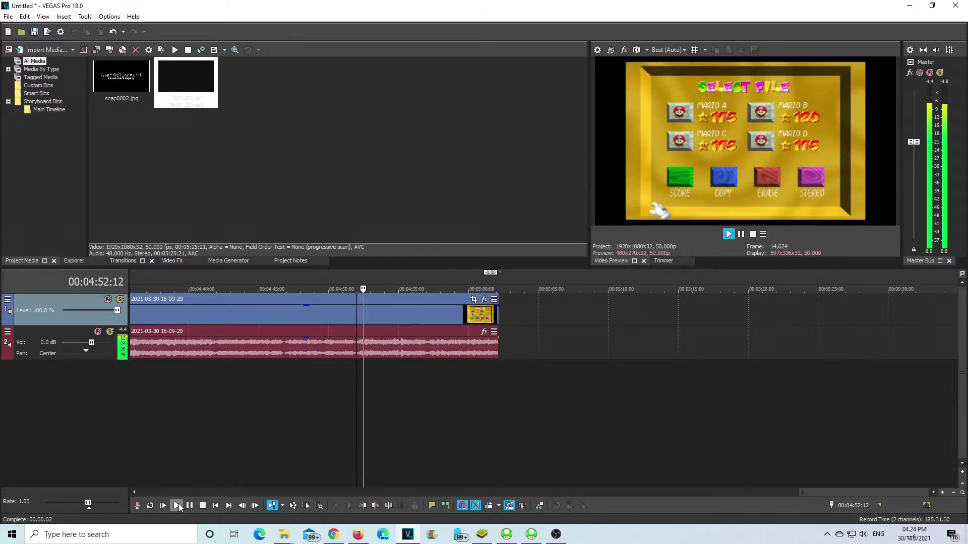
click(201, 506)
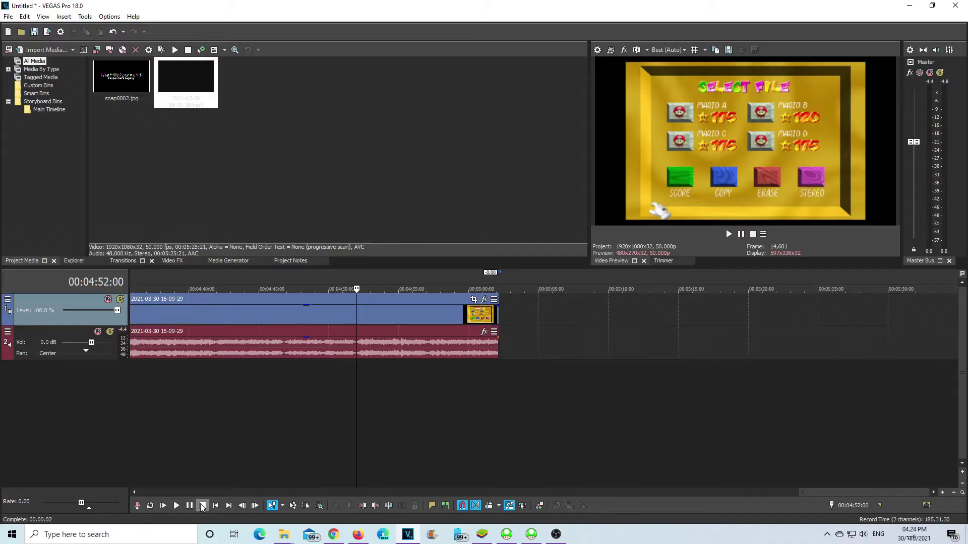
click(177, 506)
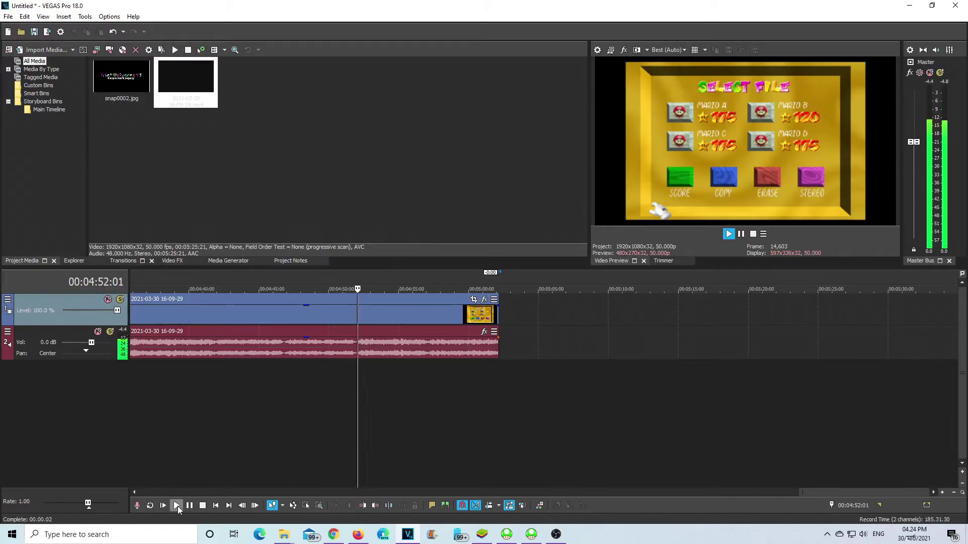
click(202, 506)
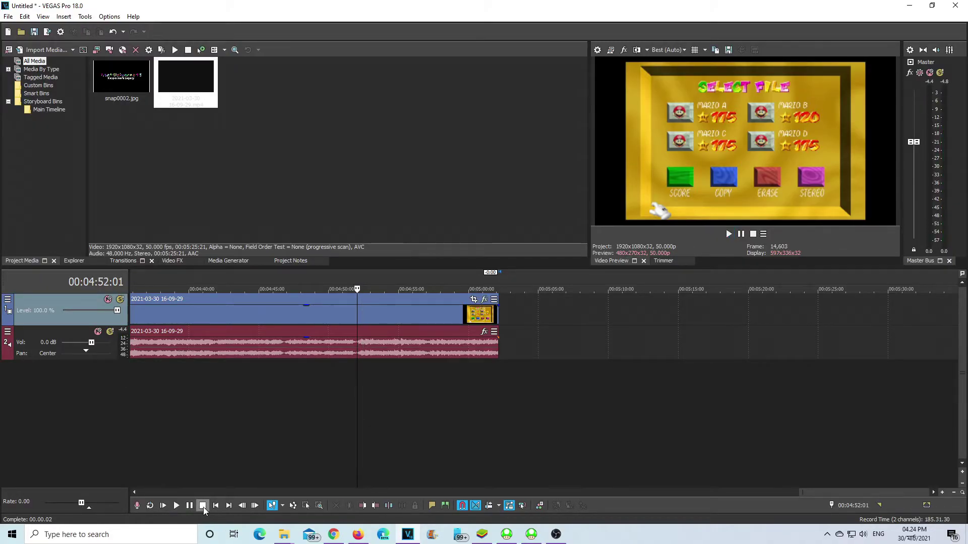
click(175, 506)
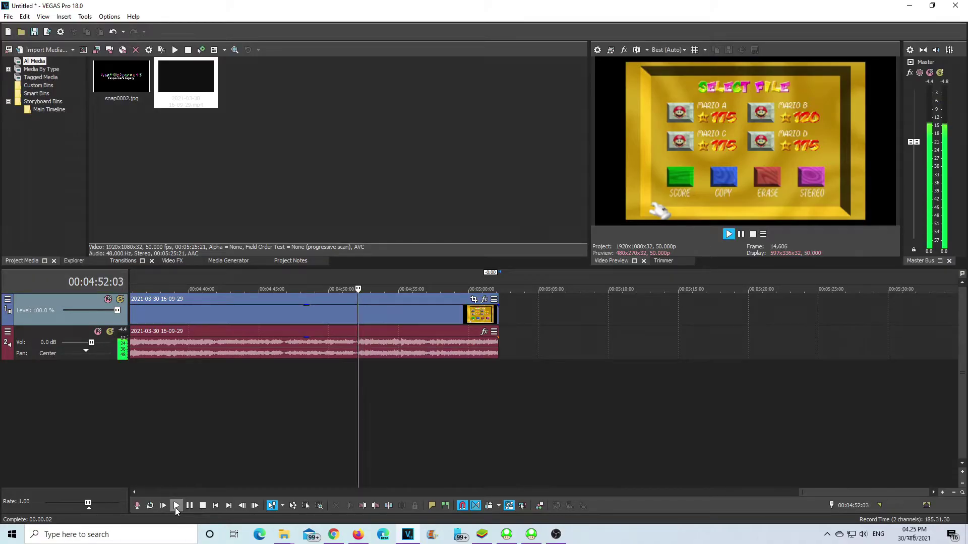
click(203, 506)
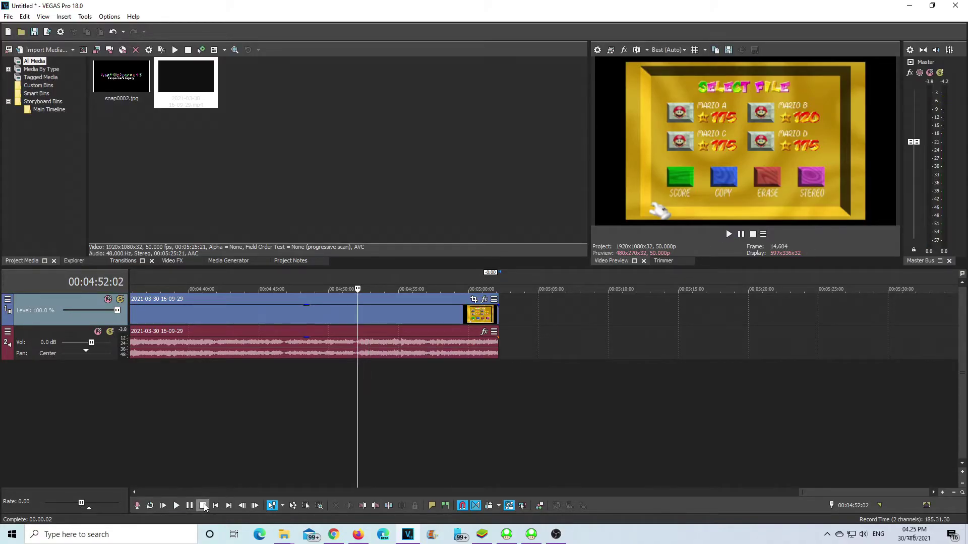
Audition the file select music in short bursts from frame 14,604, advancing the start point to frame 14,605 (00:04:52:02).
click(179, 505)
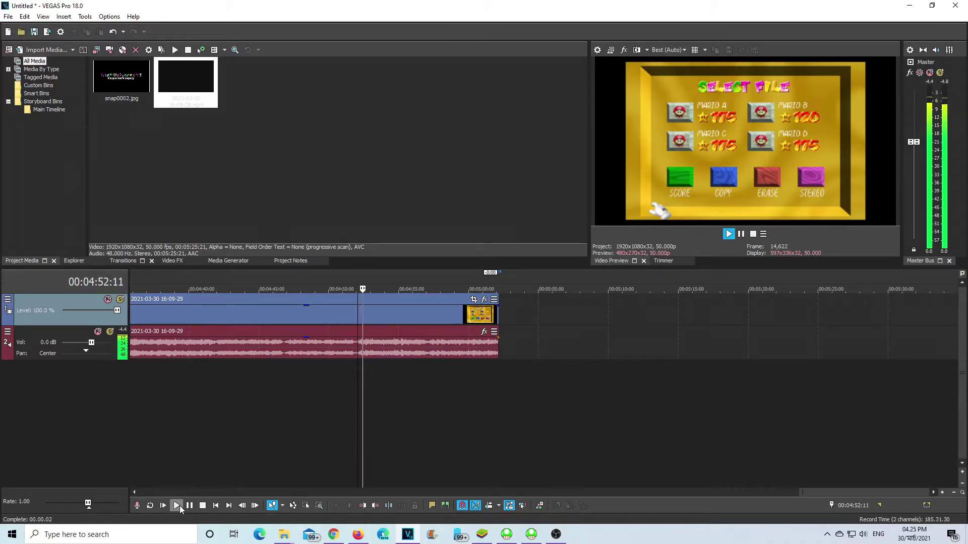
click(203, 505)
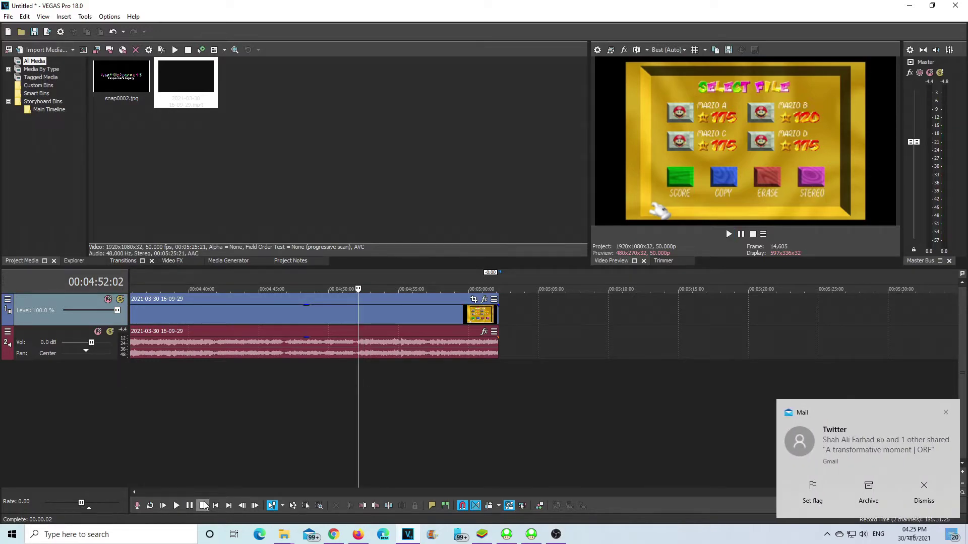
click(178, 505)
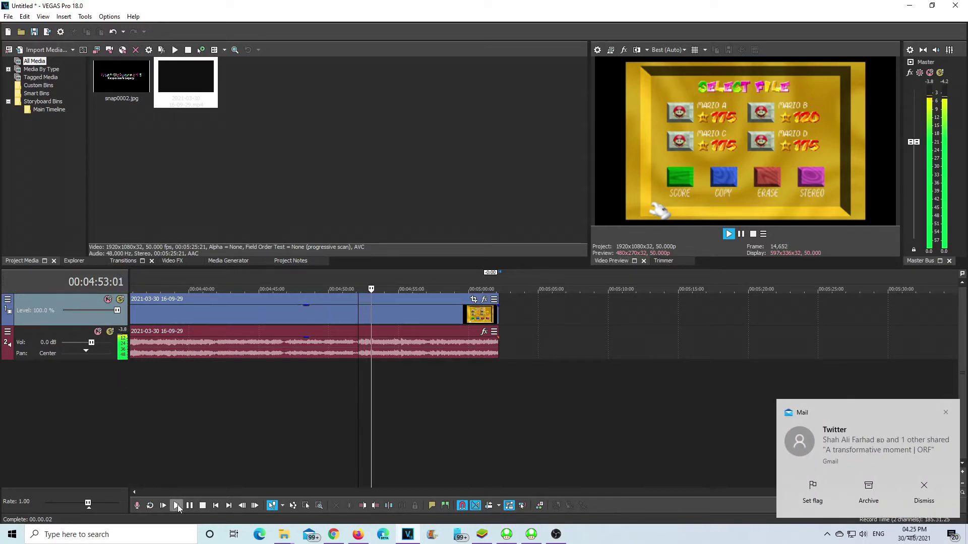
click(177, 505)
click(178, 504)
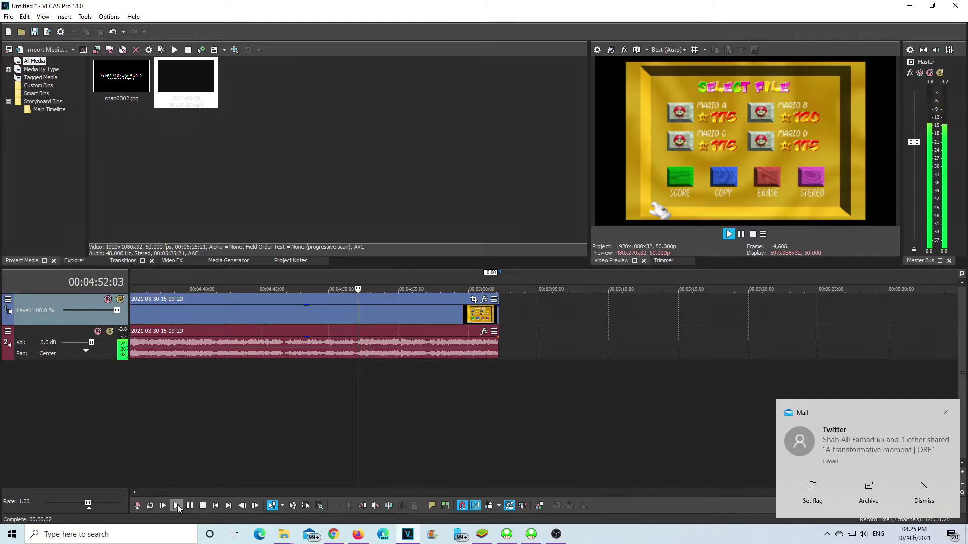
click(178, 504)
click(203, 506)
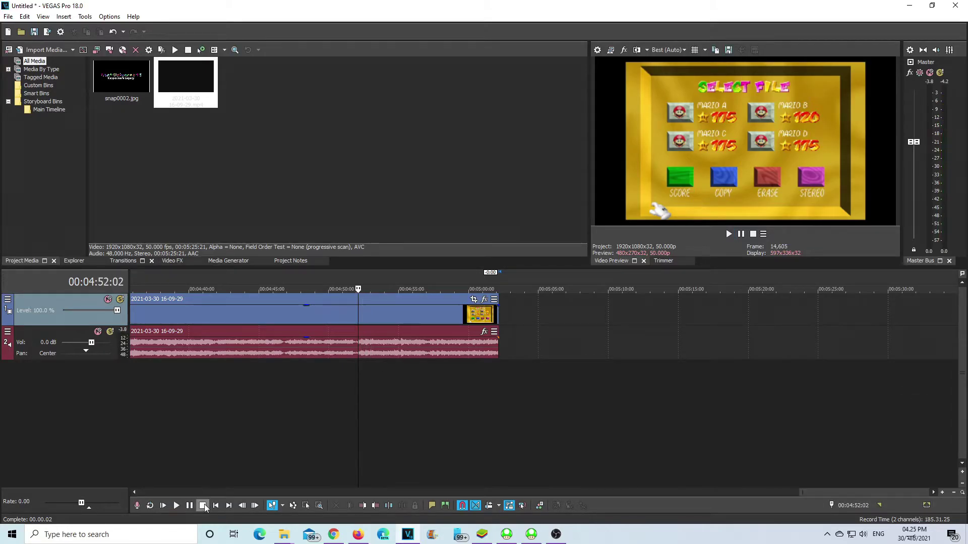
Move the audition point to frame 14,606 (00:04:52:03) with short playbacks, and dismiss the mail notification.
click(177, 506)
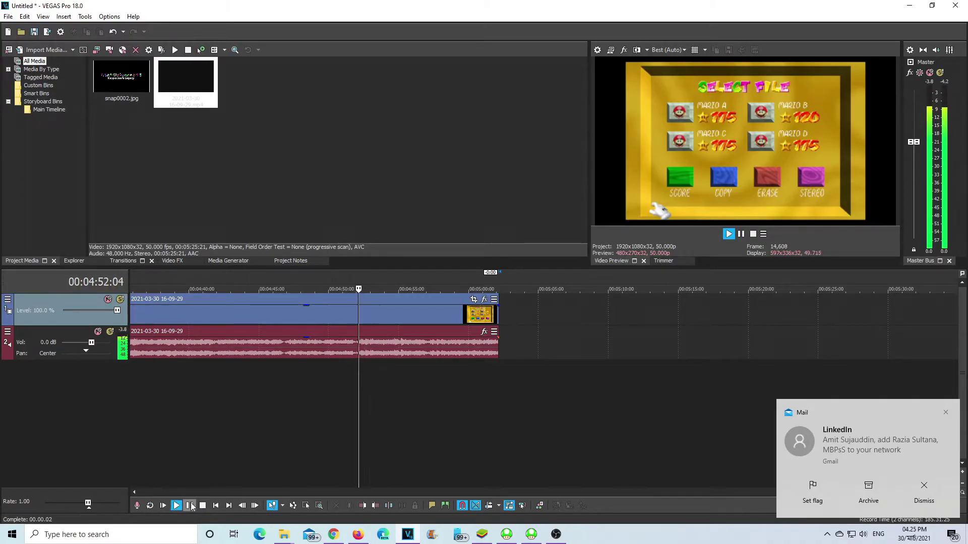
click(203, 505)
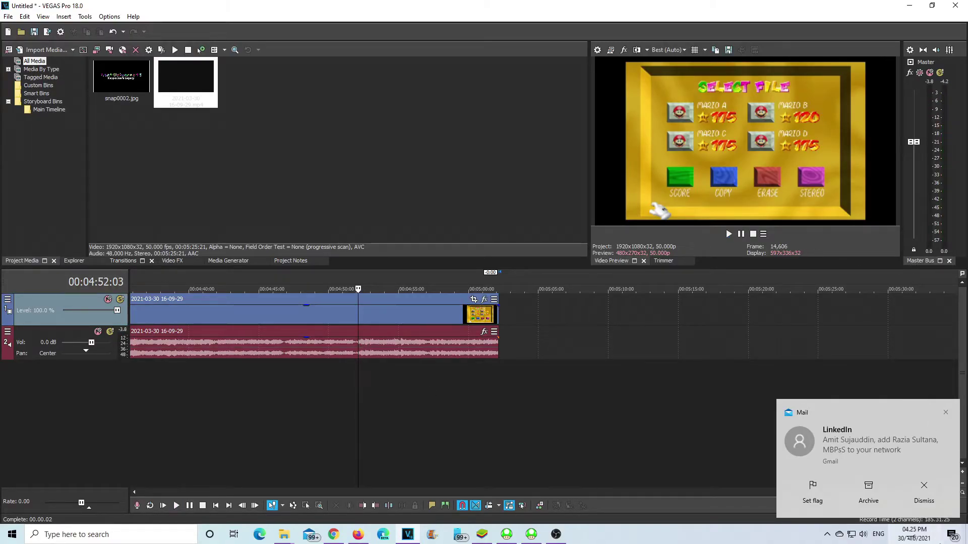
click(947, 412)
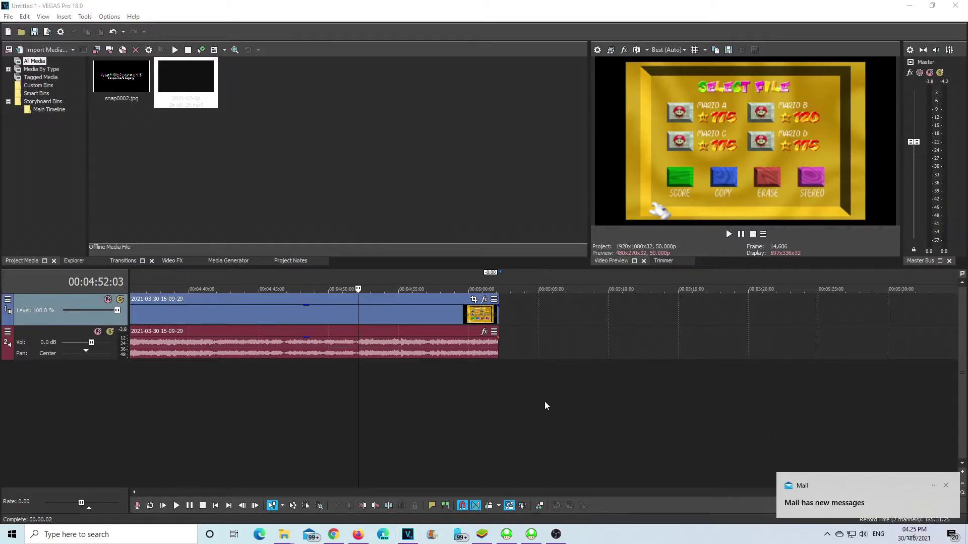
key(space)
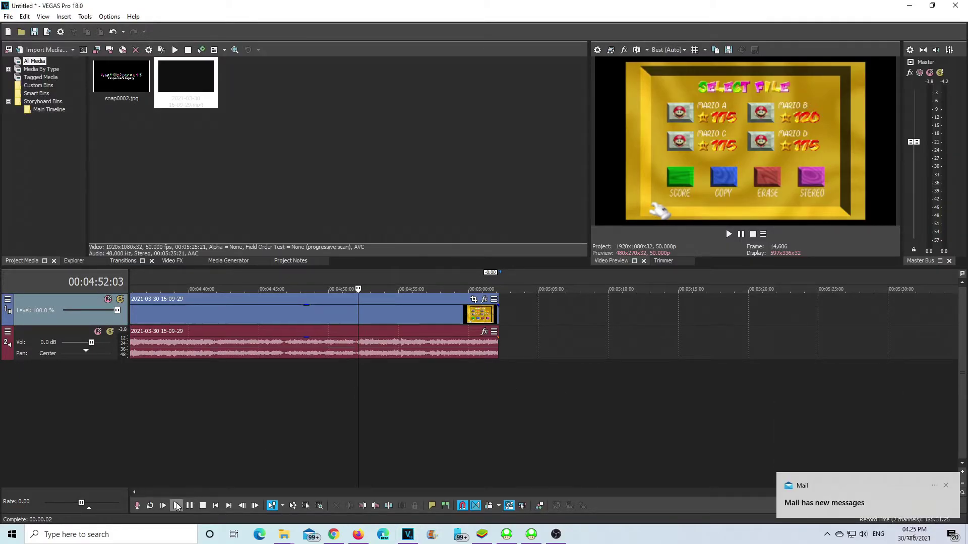
click(202, 505)
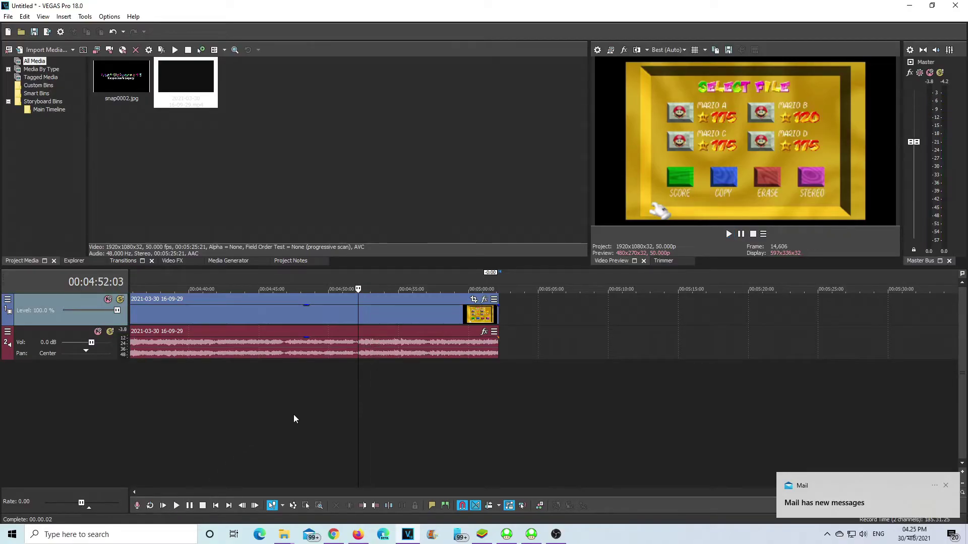
Try trimming the clip and its audio to end at 00:04:52:03, audition the ending from 00:04:49:06, and undo the trim.
drag(498, 314, 357, 313)
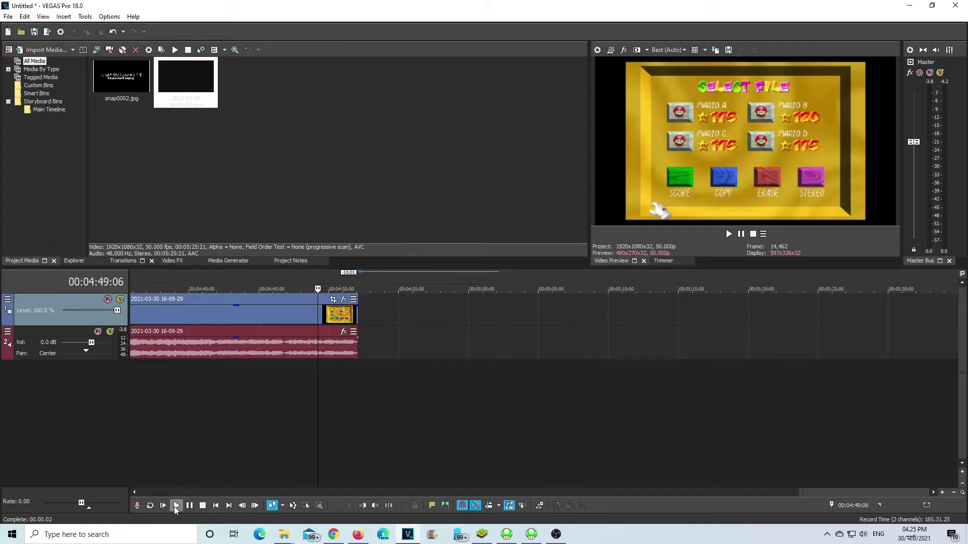
click(176, 505)
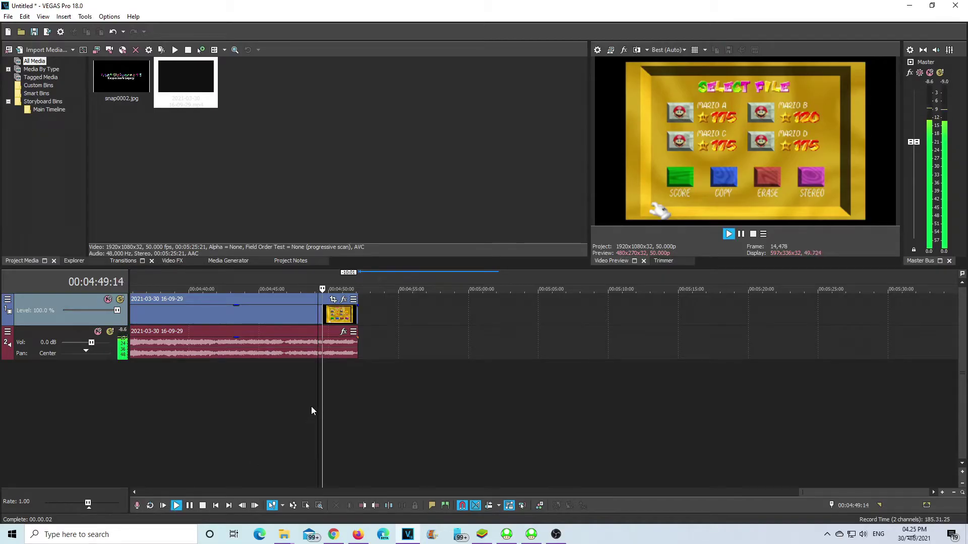
click(194, 506)
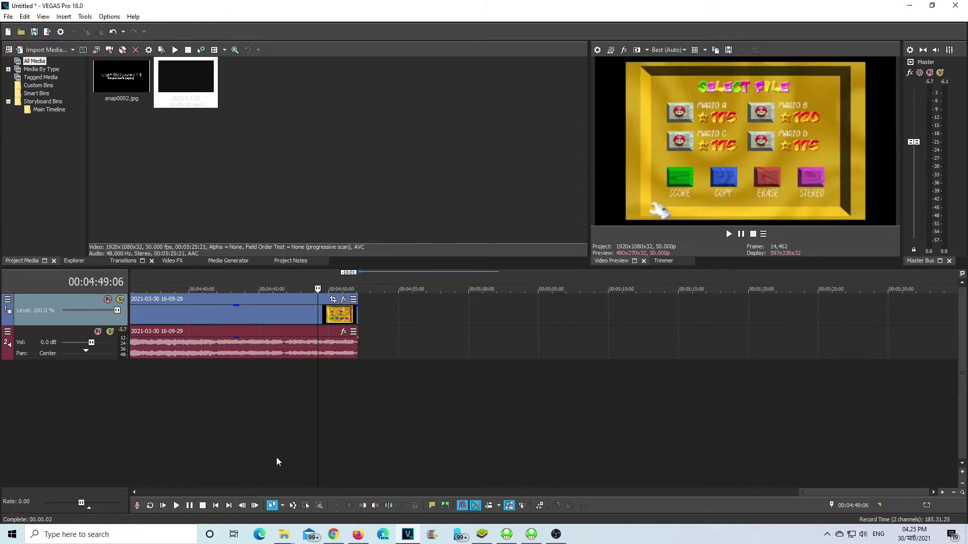
click(354, 367)
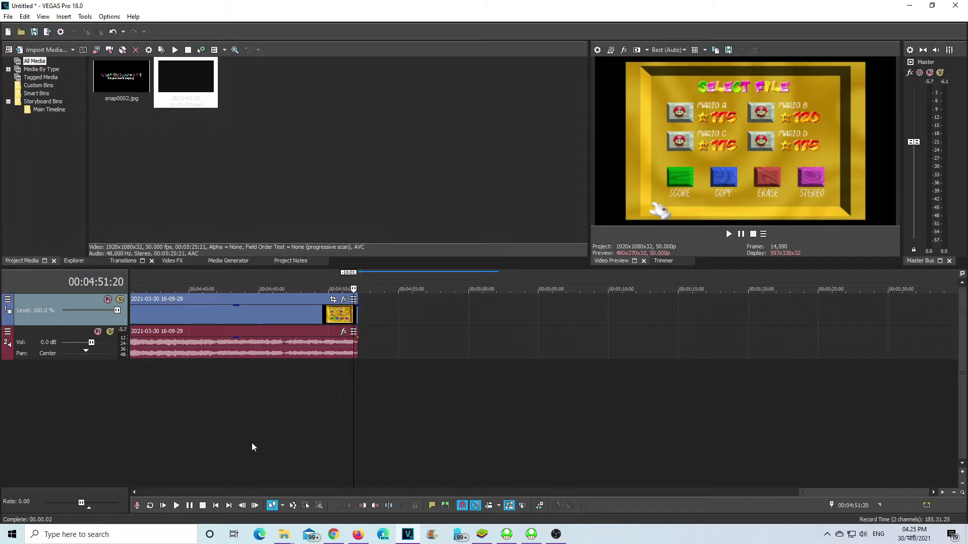
key(ctrl+z)
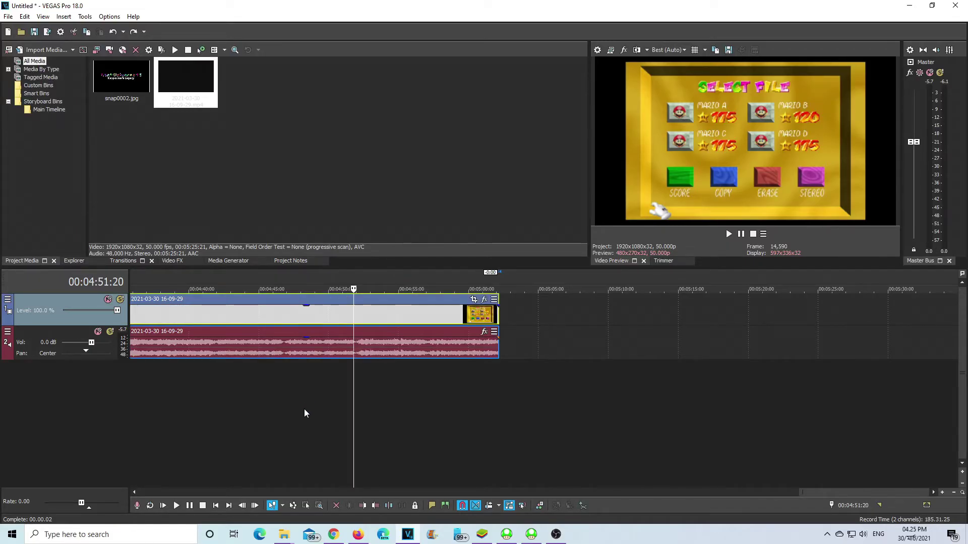
Try ending the clip and its audio at frame 14,597 (00:04:51:23), listen to the cut, and undo the trim.
key(Right)
key(Right)
key(Right)
key(Right)
key(Right)
key(Right)
key(Right)
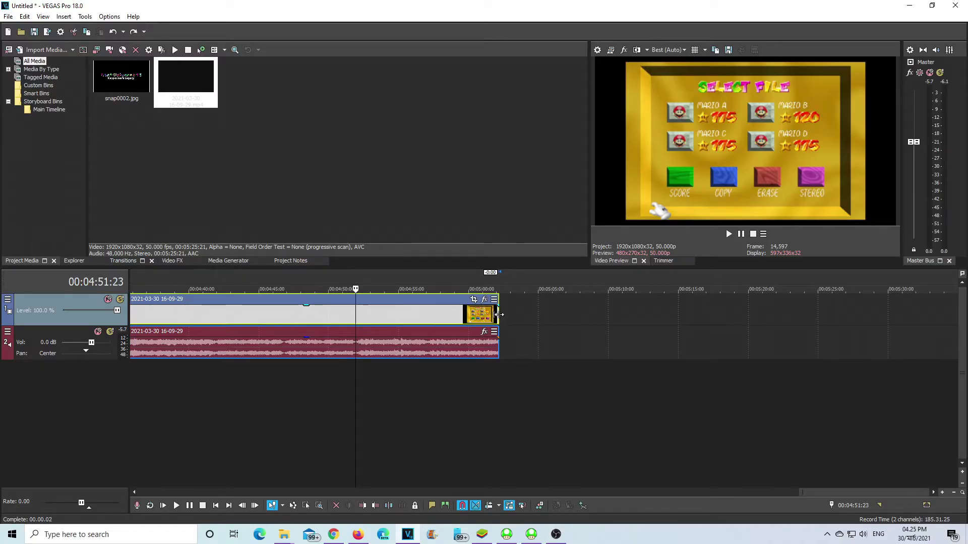
drag(498, 317, 356, 313)
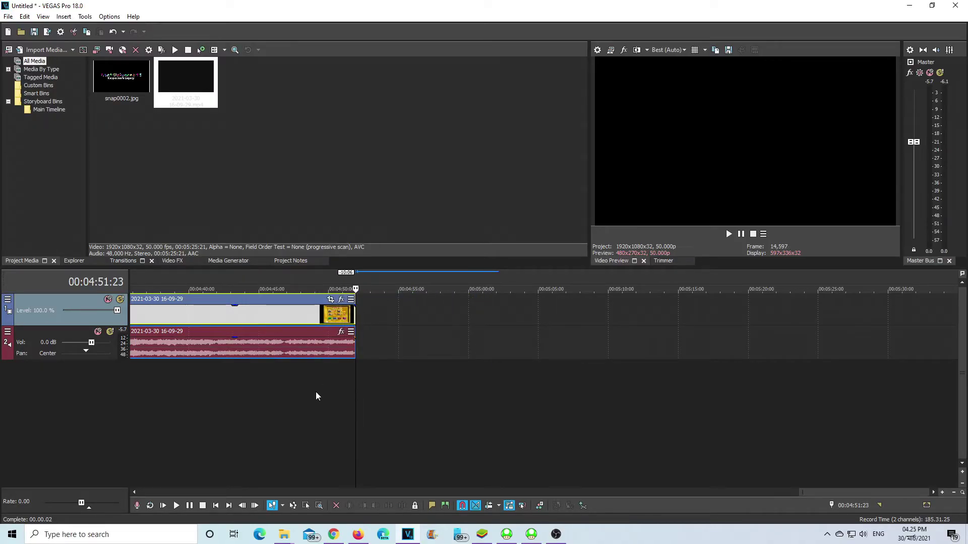
click(315, 392)
click(177, 505)
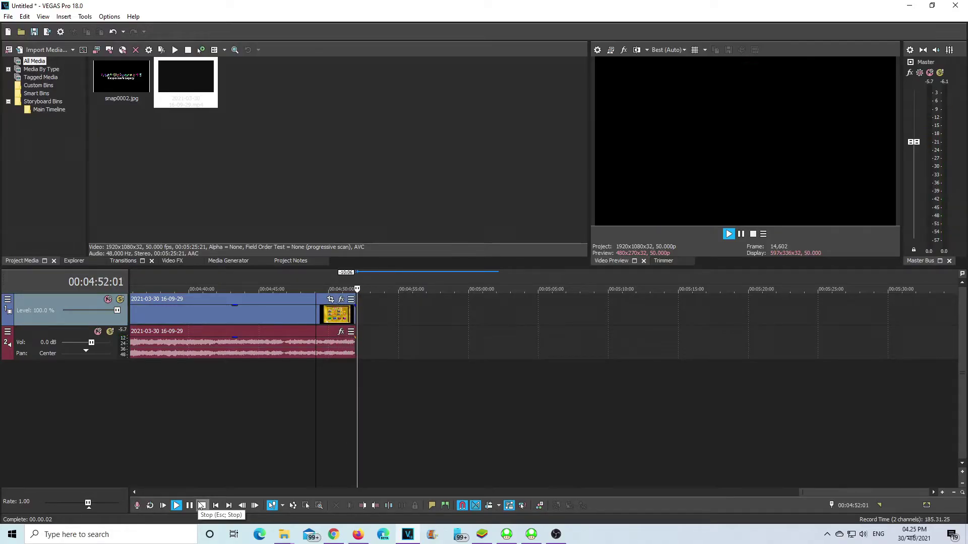
click(202, 506)
click(353, 371)
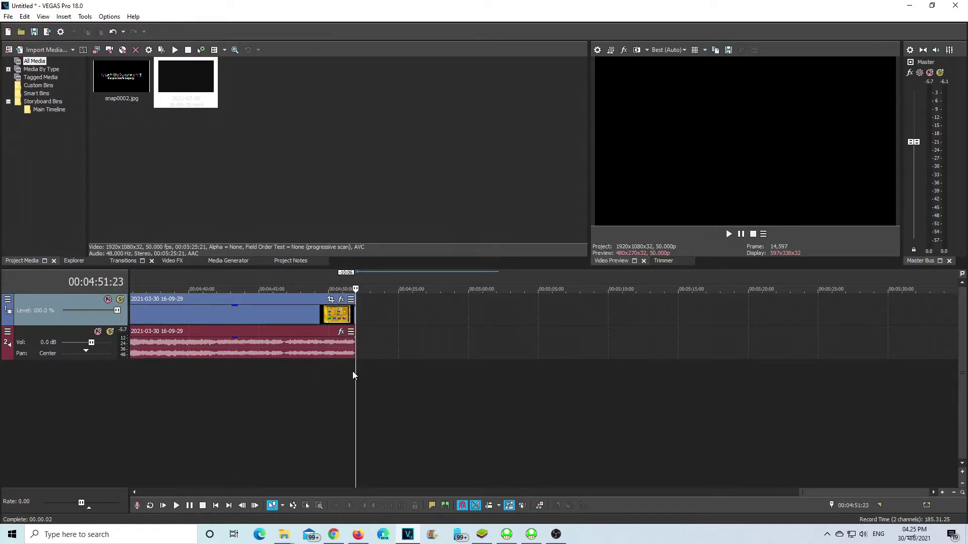
key(ctrl+z)
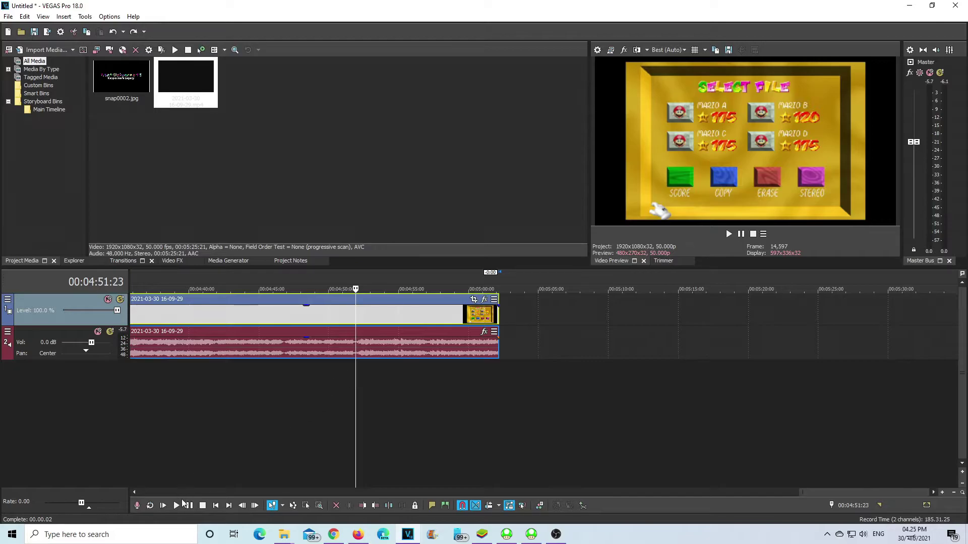
Audition the music in short bursts while advancing the start point from frame 14,597 to frame 14,600 (00:04:52:00).
click(181, 505)
click(202, 505)
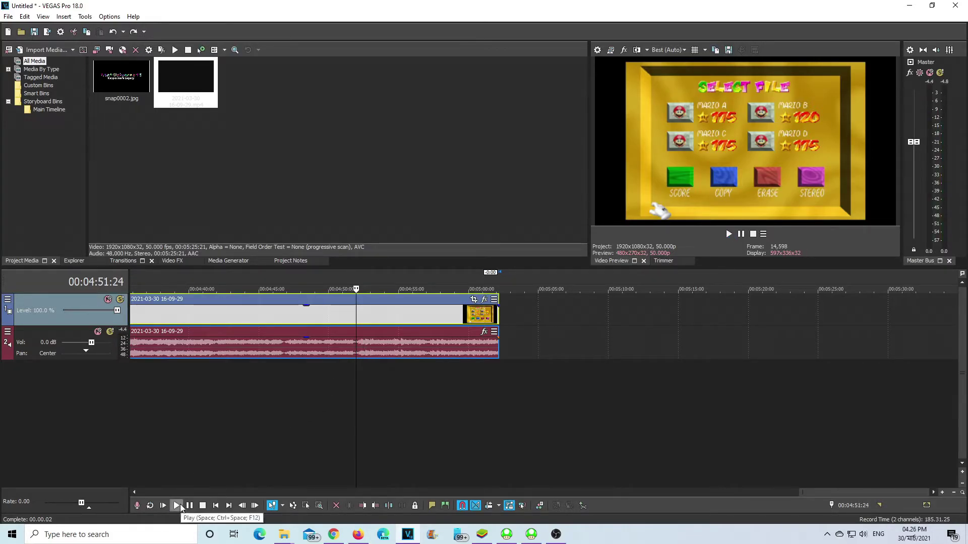
click(178, 505)
click(202, 505)
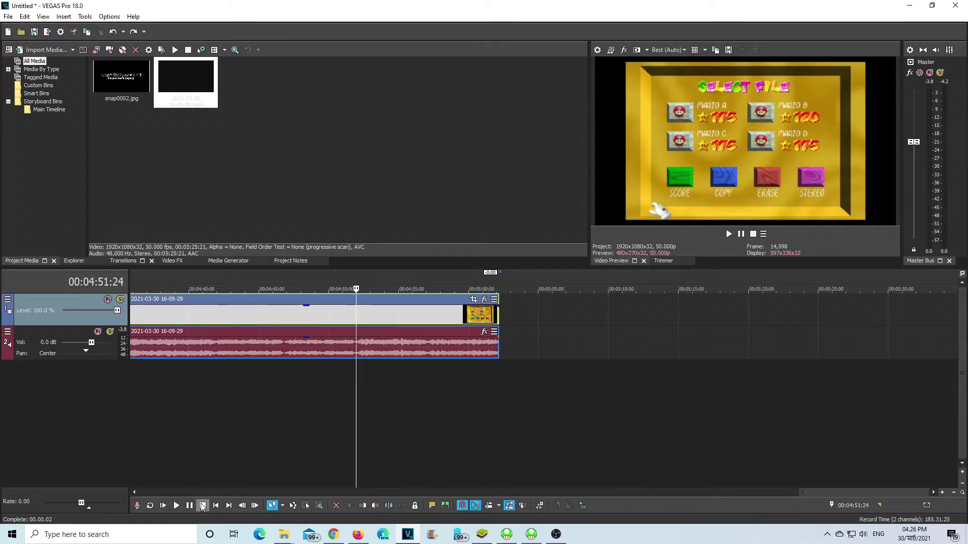
click(177, 506)
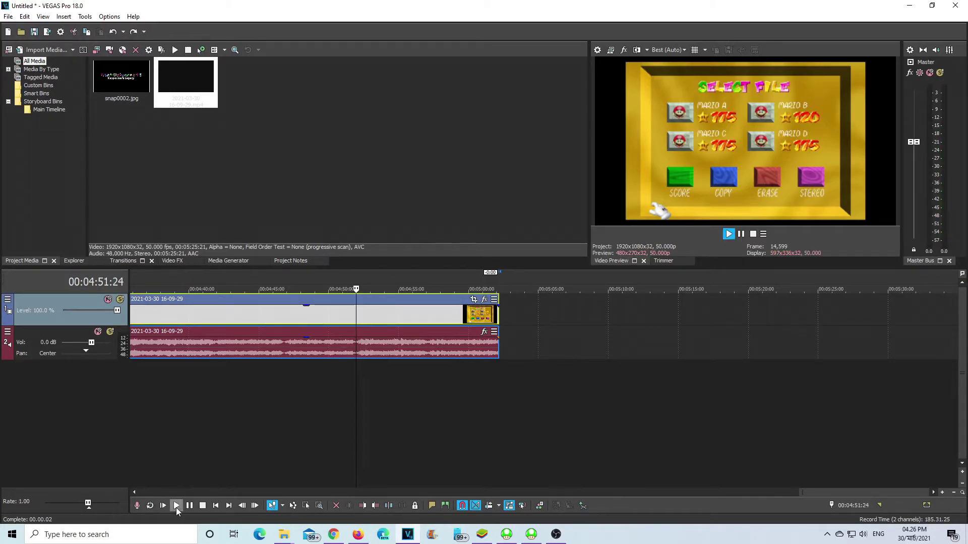
click(202, 506)
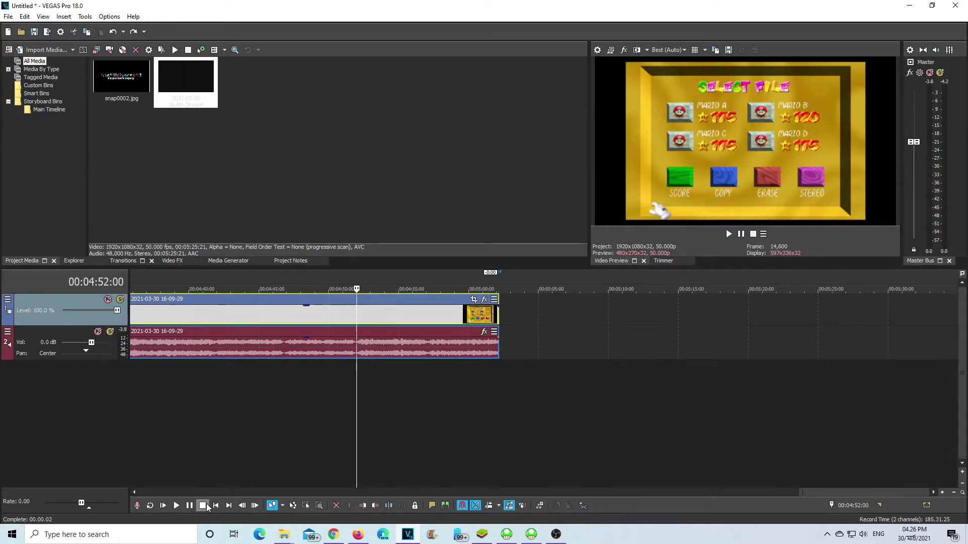
click(177, 506)
click(203, 506)
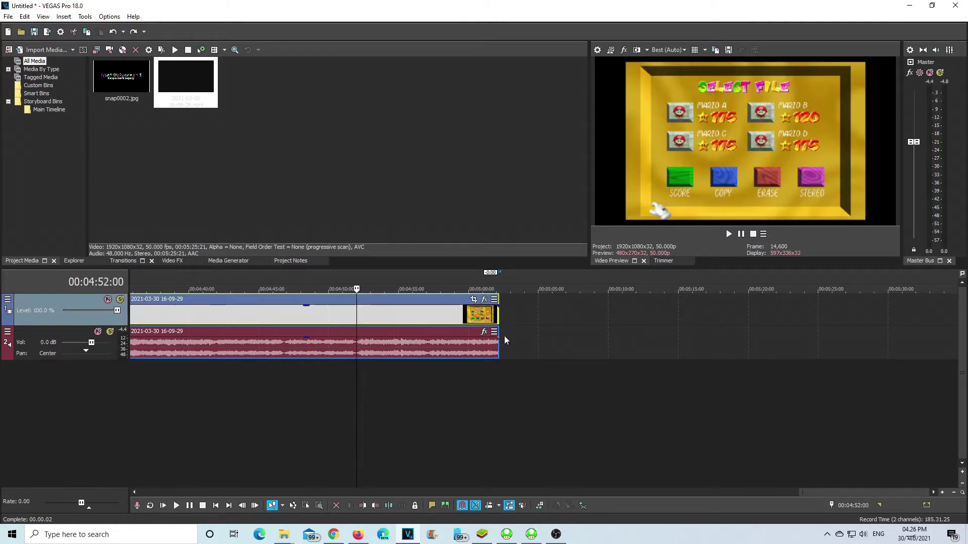
Try shortening the clip and its audio to 00:04:51:24, audition the ending from 00:04:50:06, and undo the trim.
drag(498, 312, 355, 312)
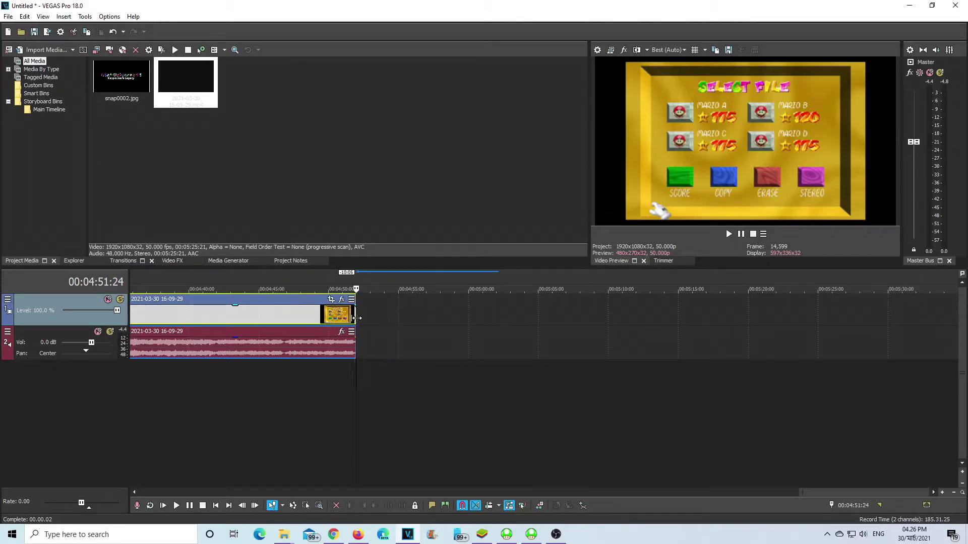
click(324, 389)
click(176, 509)
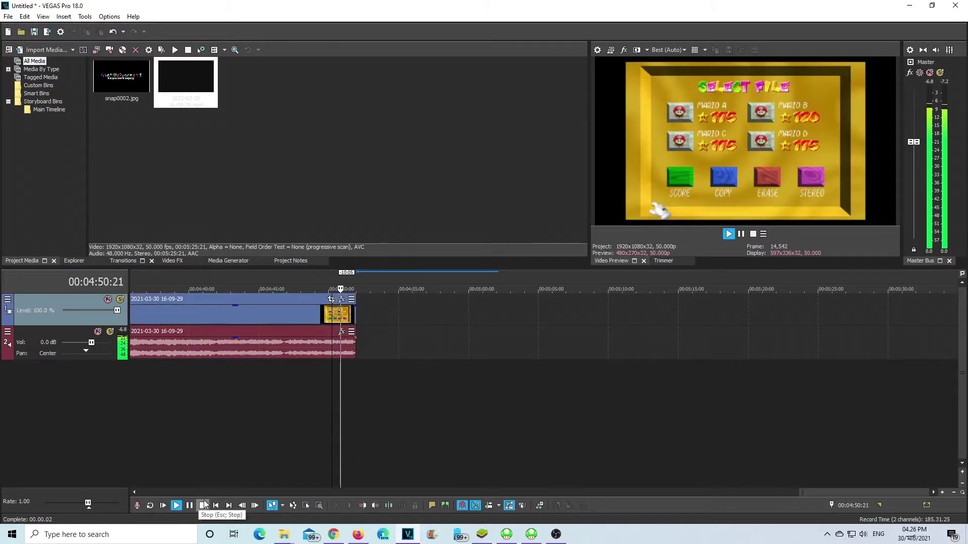
click(203, 506)
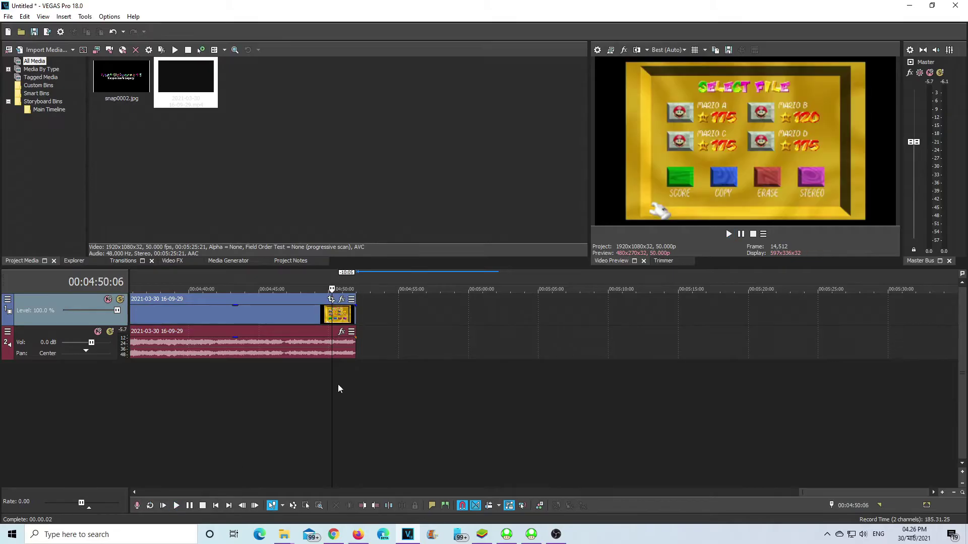
click(354, 365)
key(ctrl+z)
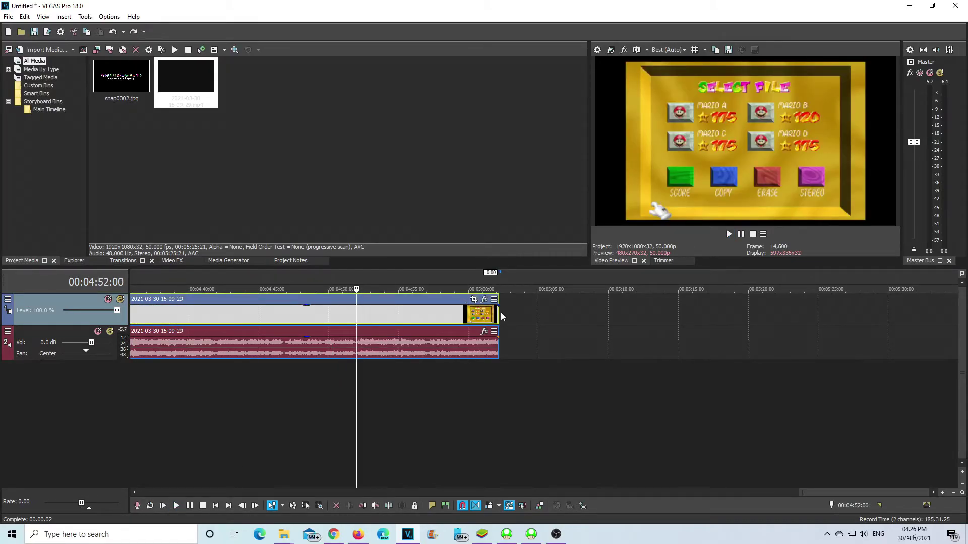
Try trimming the clip and audio to frame 14,600 (00:04:52:00), audition the ending, undo the trim, and replay the music from that frame.
drag(500, 314, 357, 319)
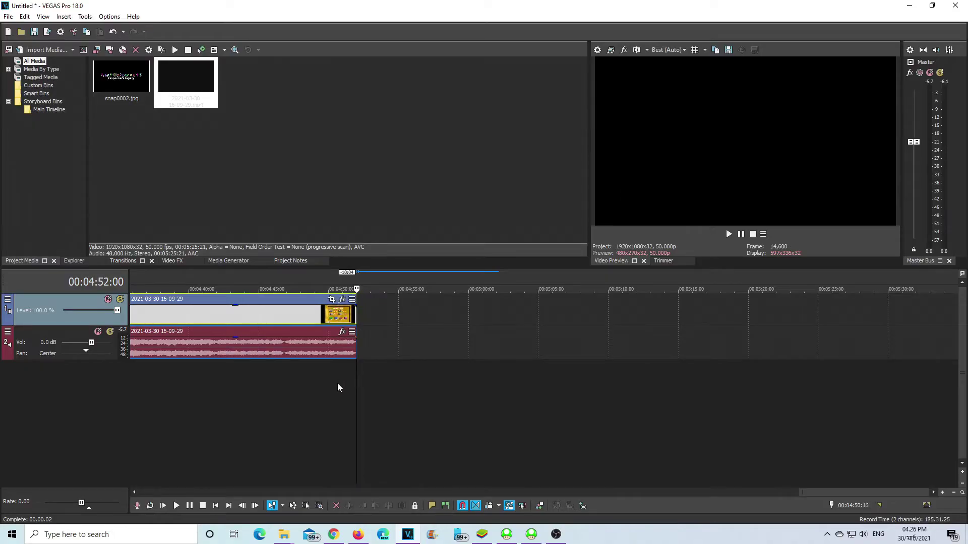
click(337, 383)
click(176, 506)
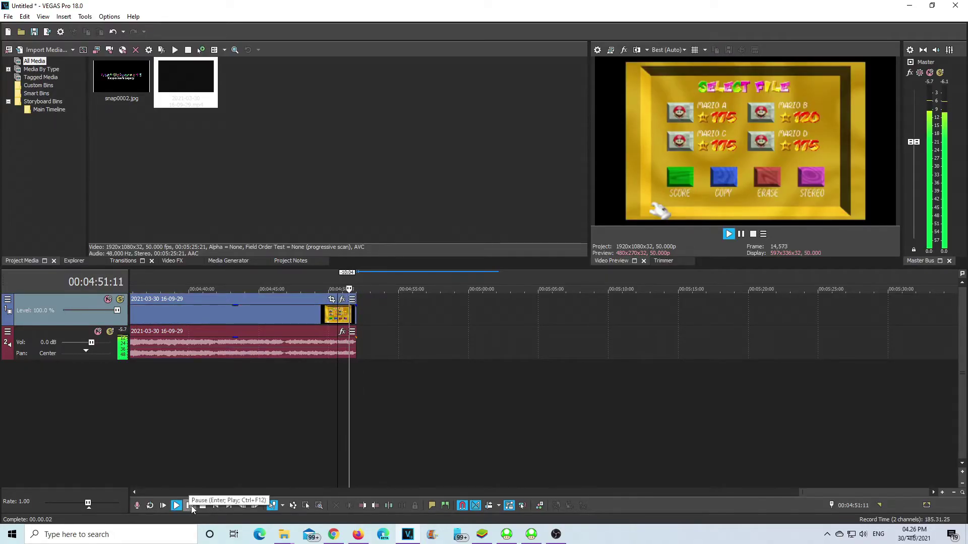
click(176, 506)
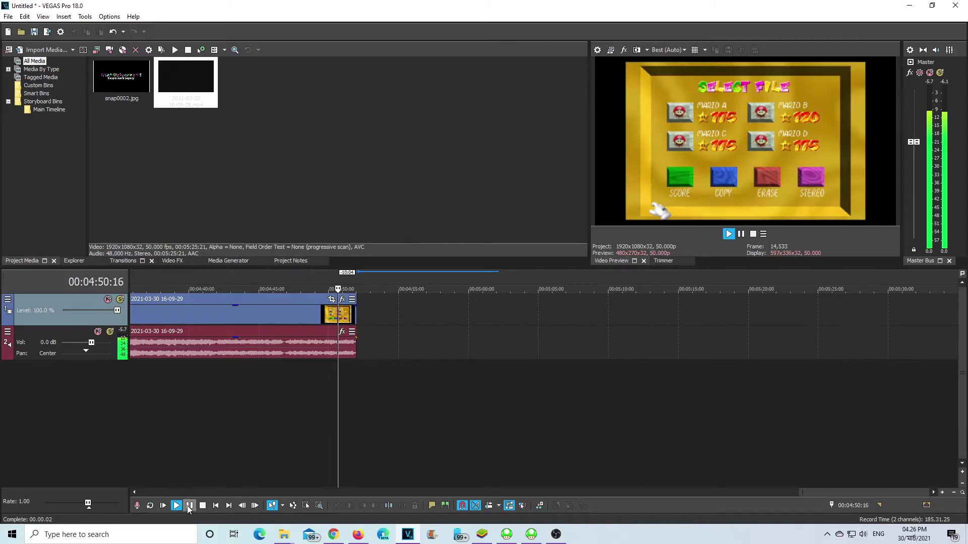
click(356, 376)
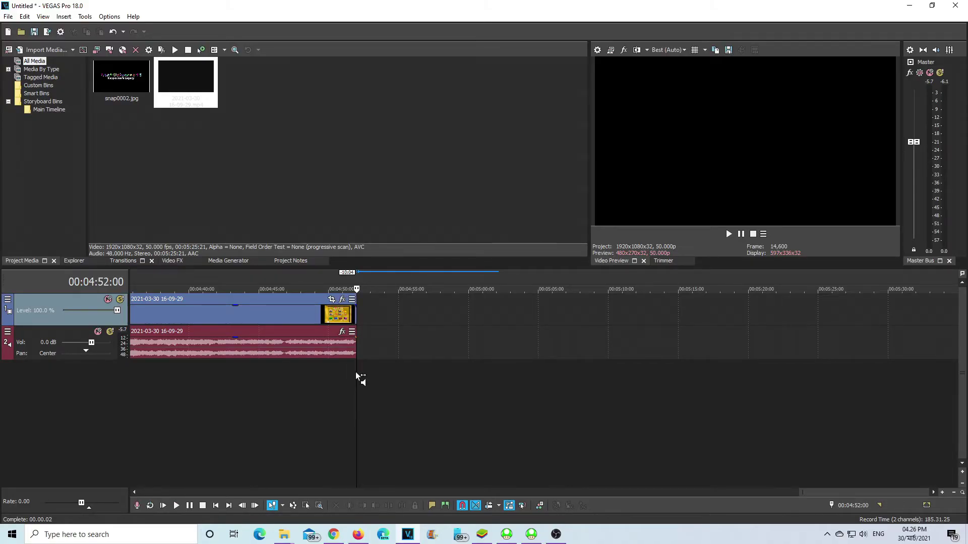
key(ctrl+z)
click(177, 505)
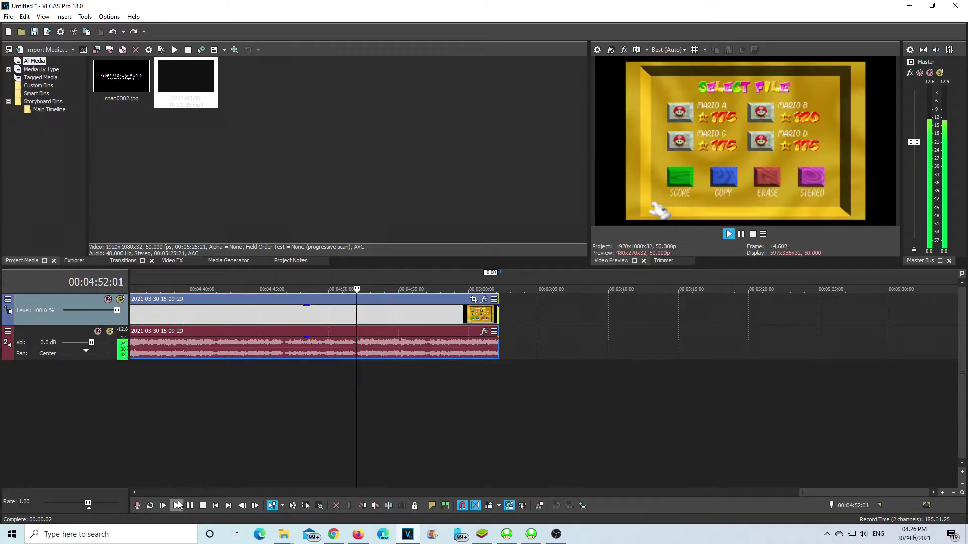
click(202, 505)
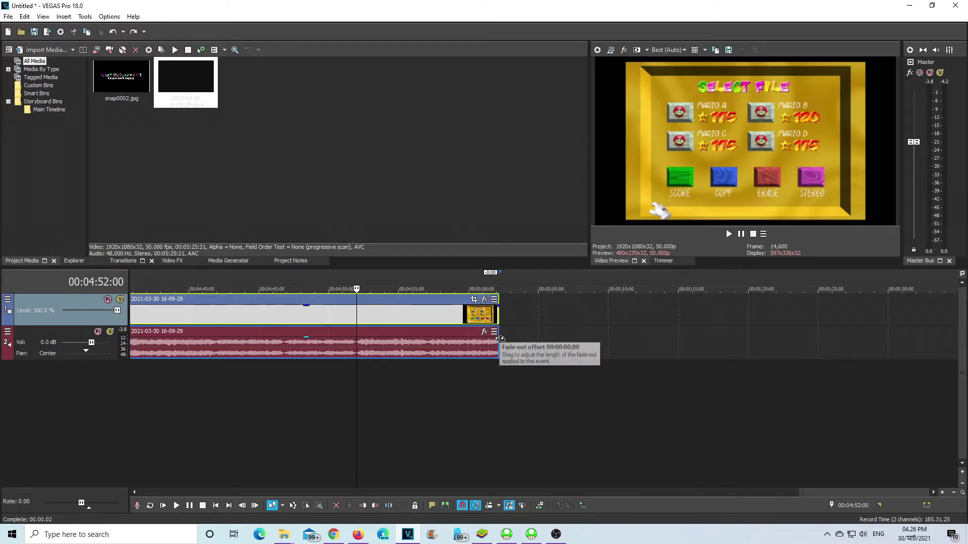
Try an audio fade-out from frame 14,600 (00:04:52:00) to the clip's end, and audition the music repeatedly from that frame.
drag(501, 339, 356, 353)
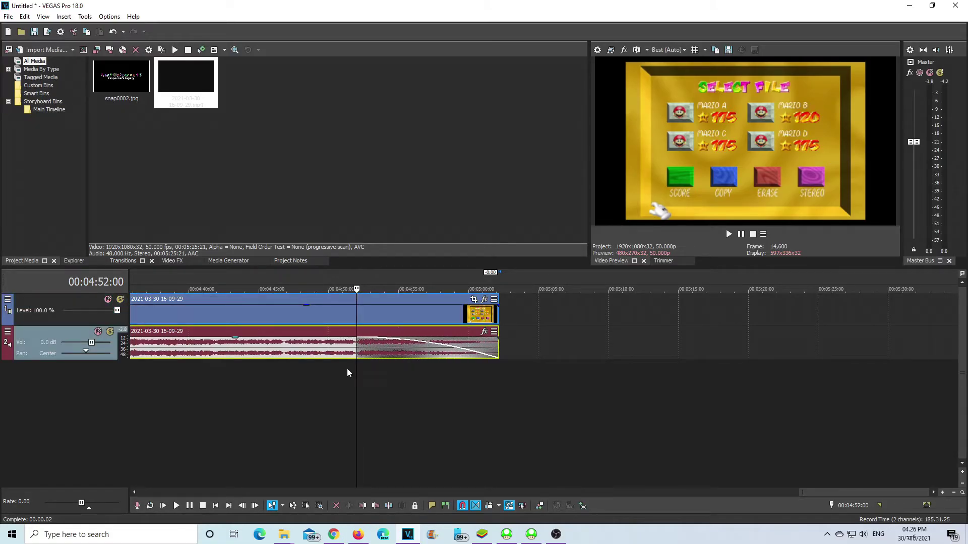
click(177, 505)
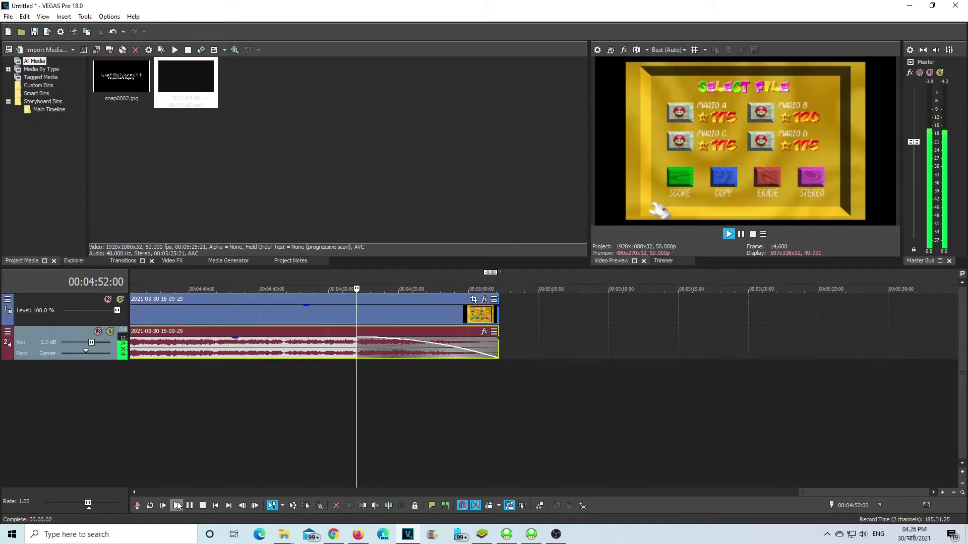
key(space)
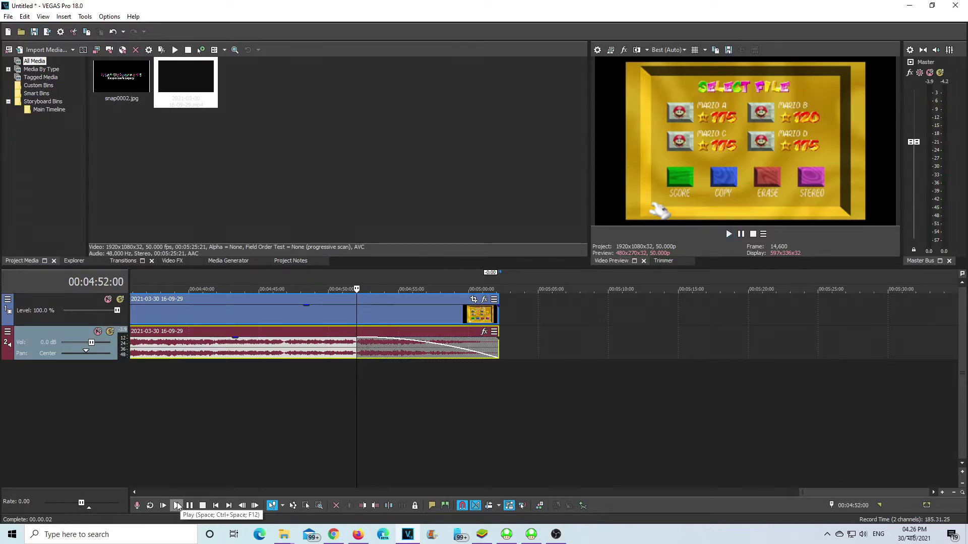
click(177, 505)
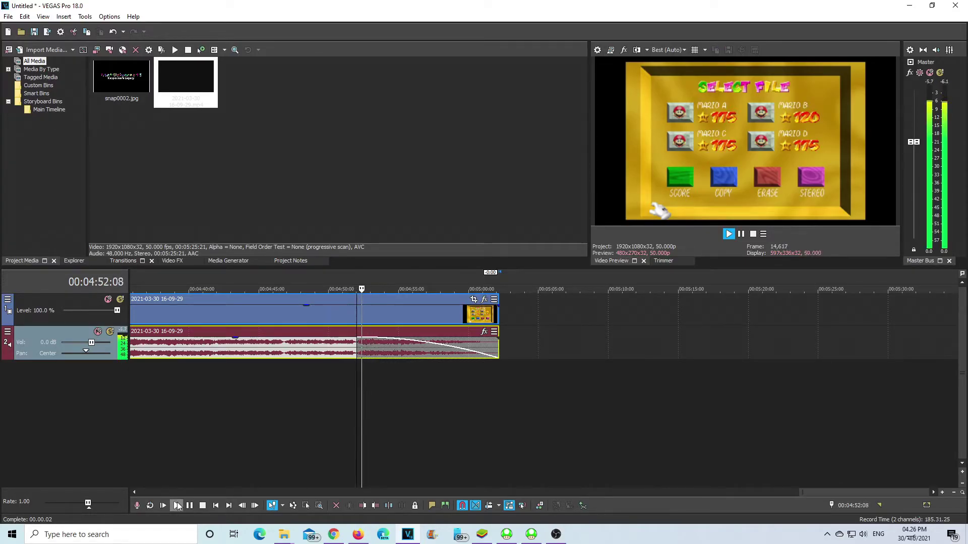
click(203, 506)
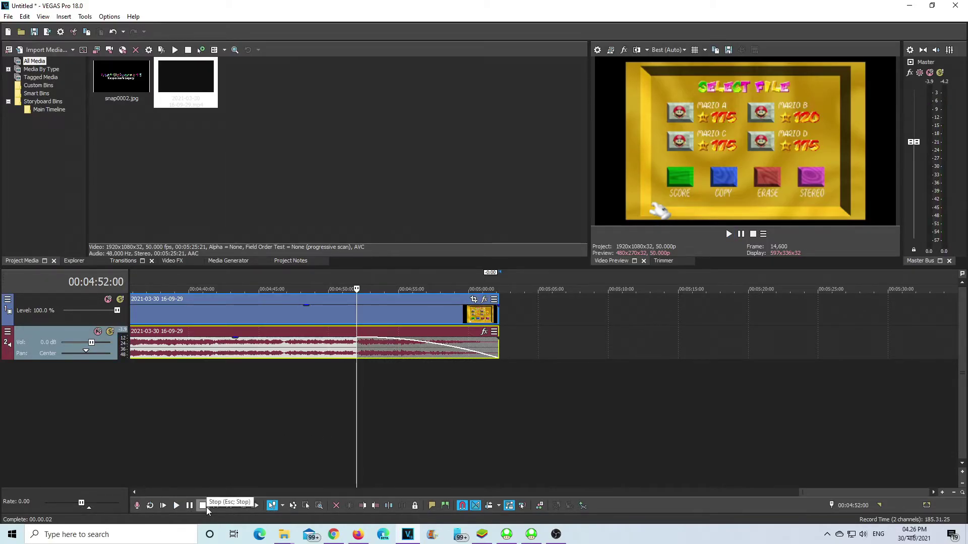
click(179, 508)
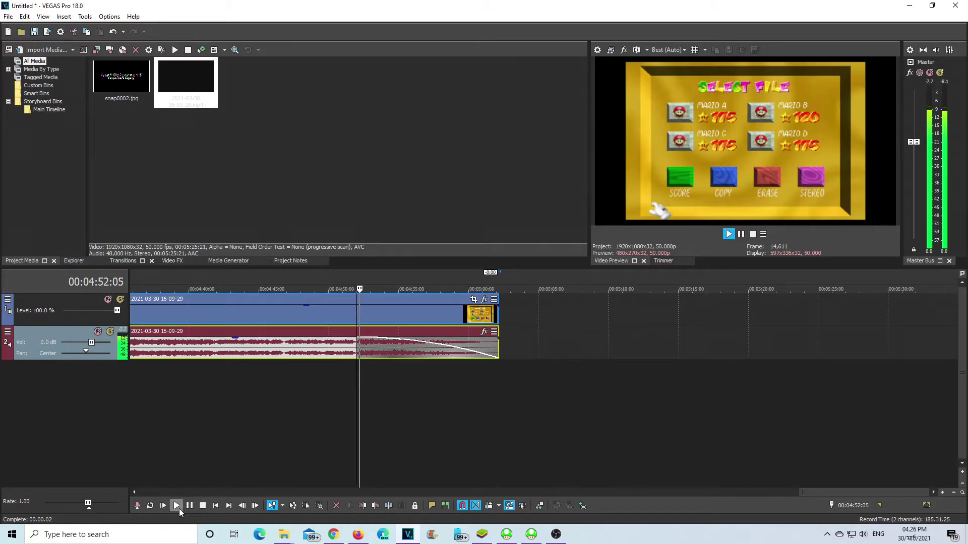
click(201, 506)
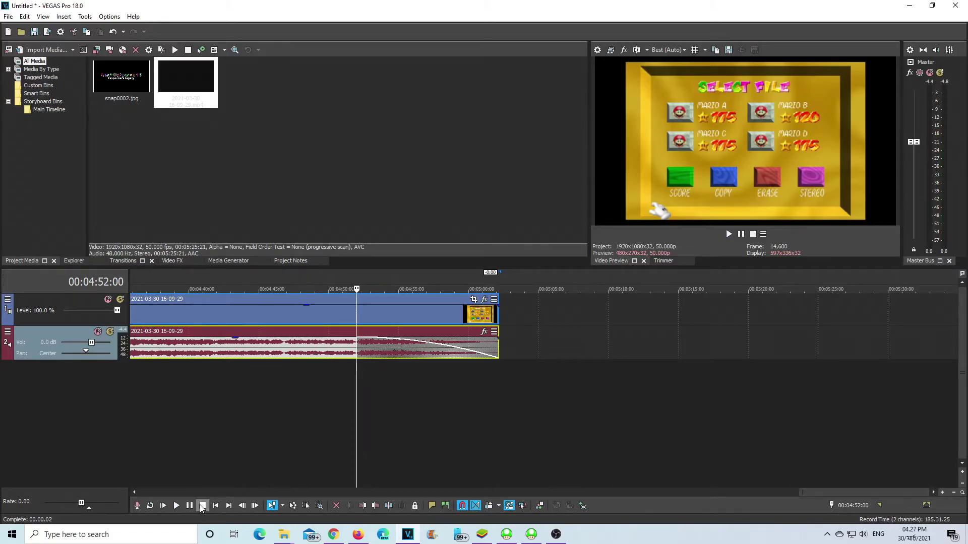
click(176, 506)
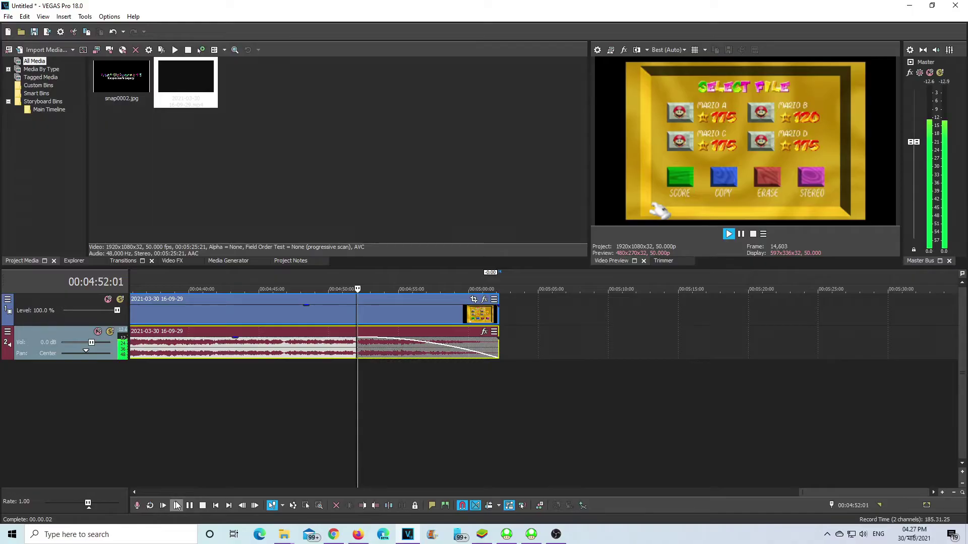
click(202, 506)
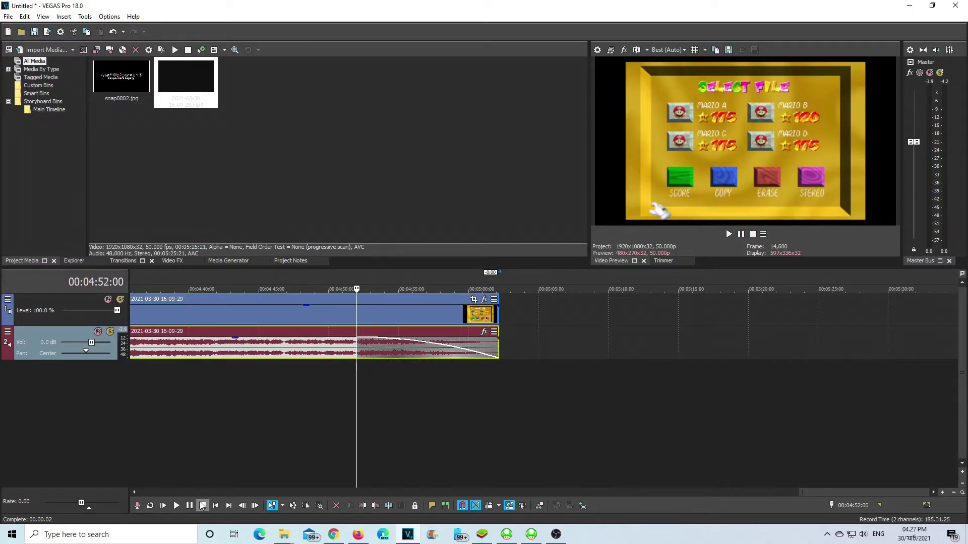
Audition the music in short bursts from frames 14,600 to 14,602, comparing how the sound begins at each start point.
click(177, 506)
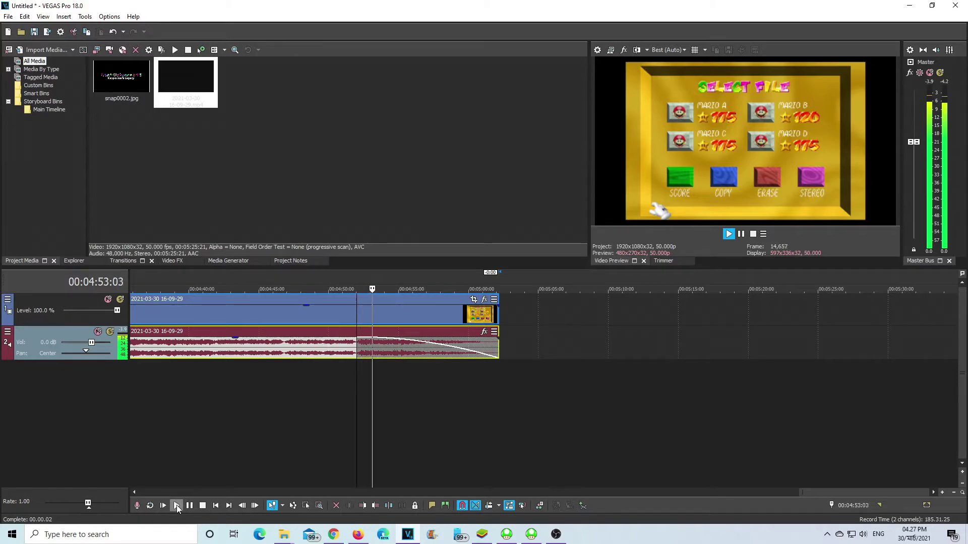
click(177, 505)
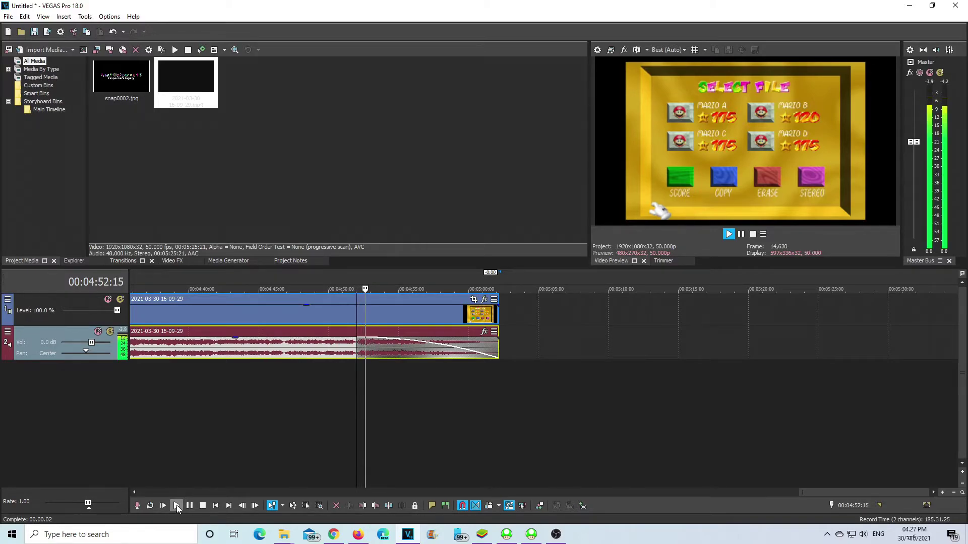
click(177, 505)
click(203, 505)
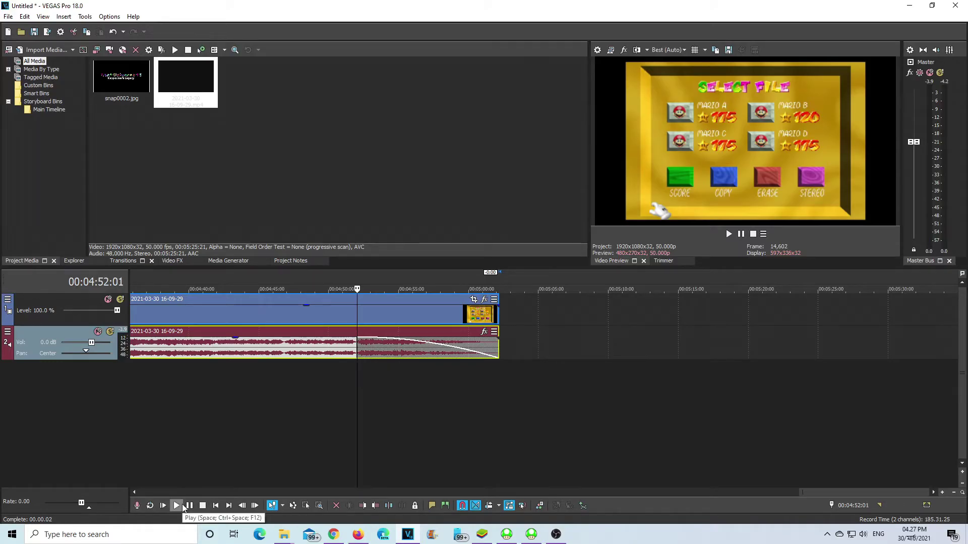
click(176, 506)
click(203, 505)
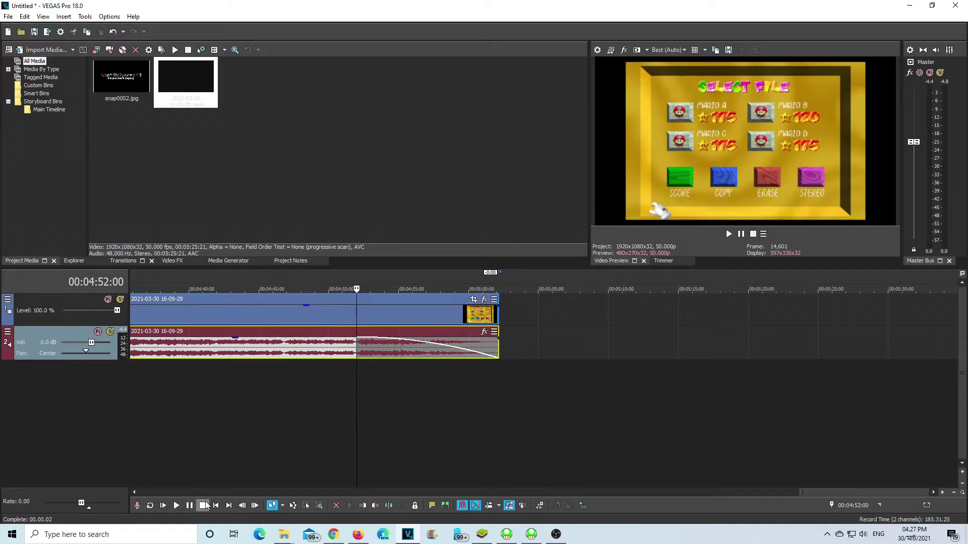
click(177, 505)
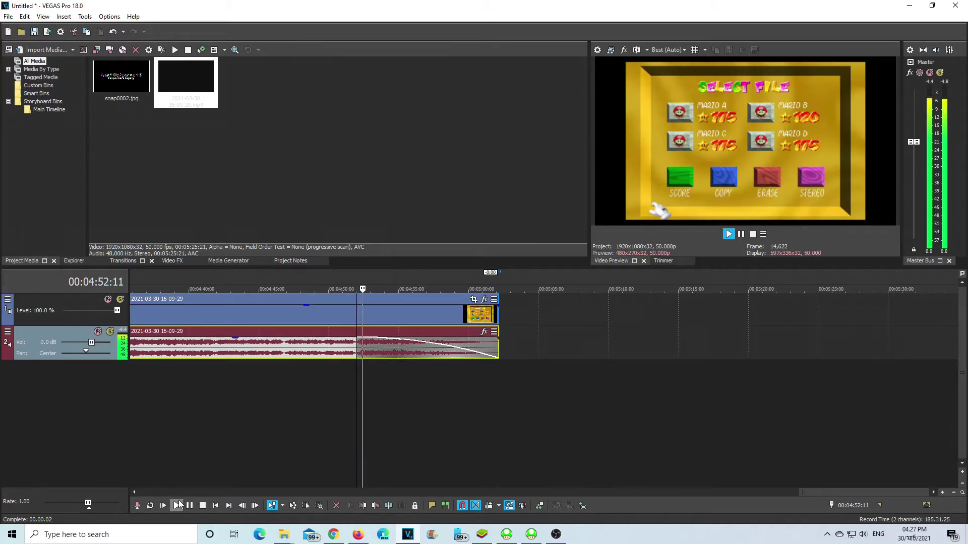
click(204, 504)
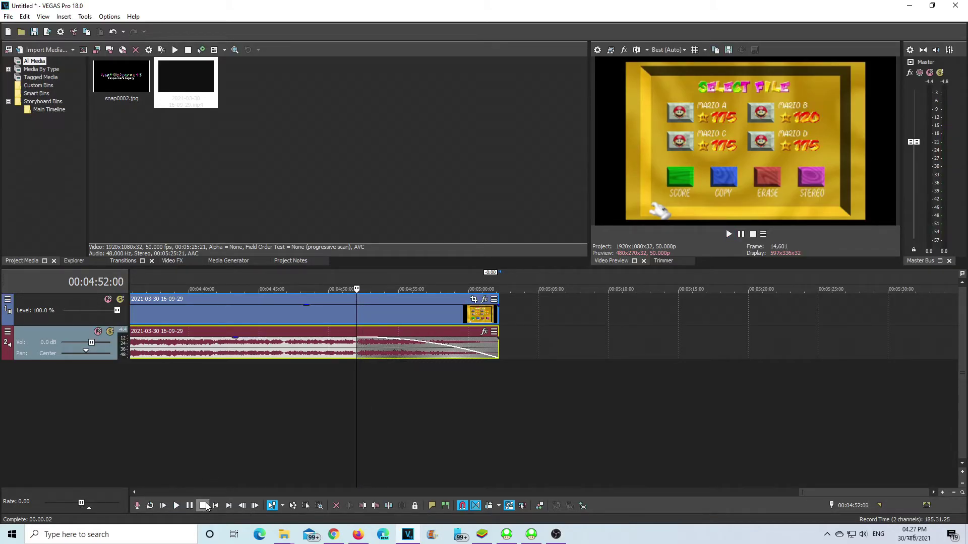
Audition the music in bursts while advancing the start point from frame 14,603 (00:04:52:01) to frame 14,607 (00:04:52:03).
click(176, 505)
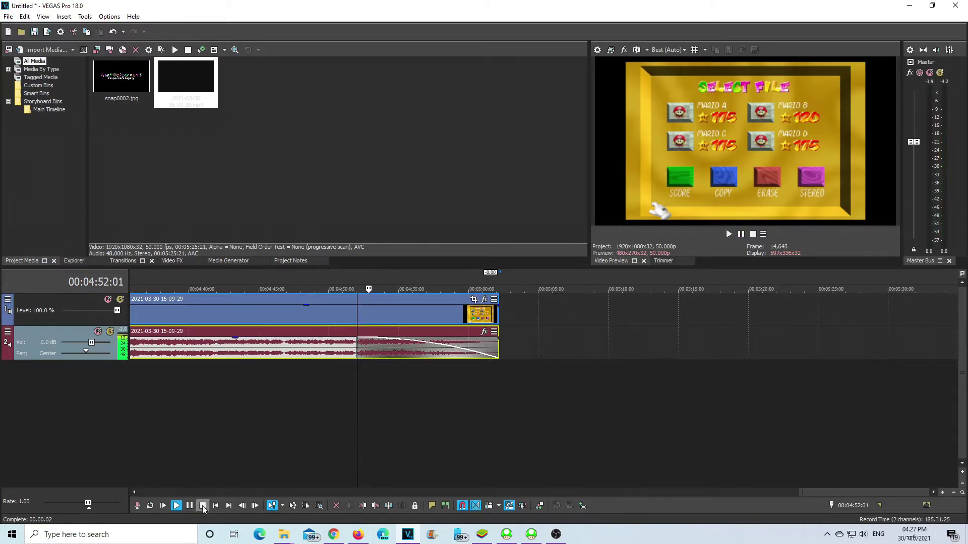
click(203, 506)
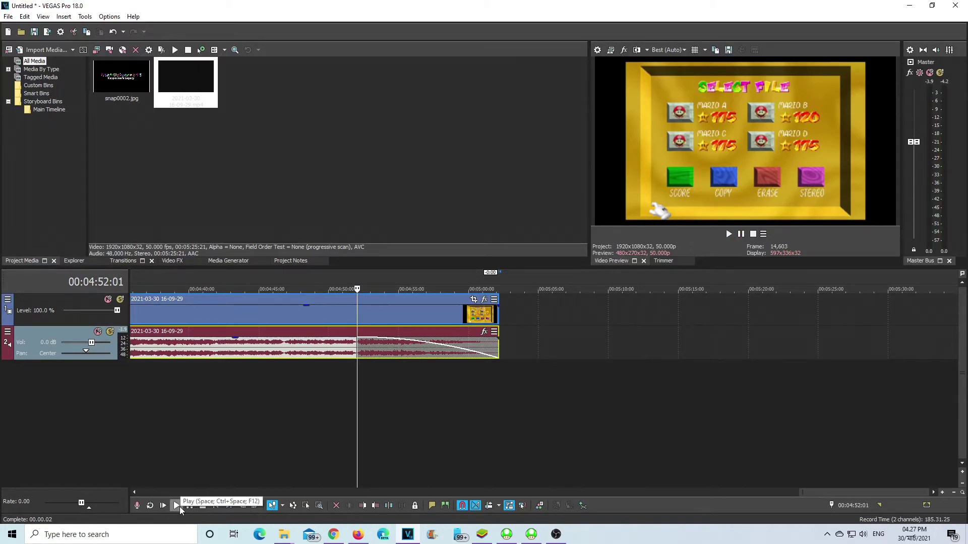
click(179, 506)
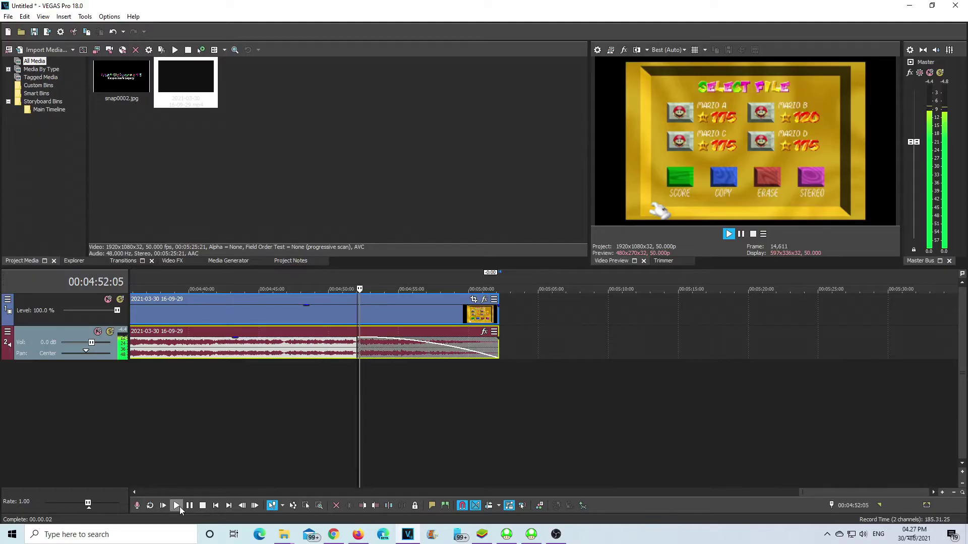
click(203, 506)
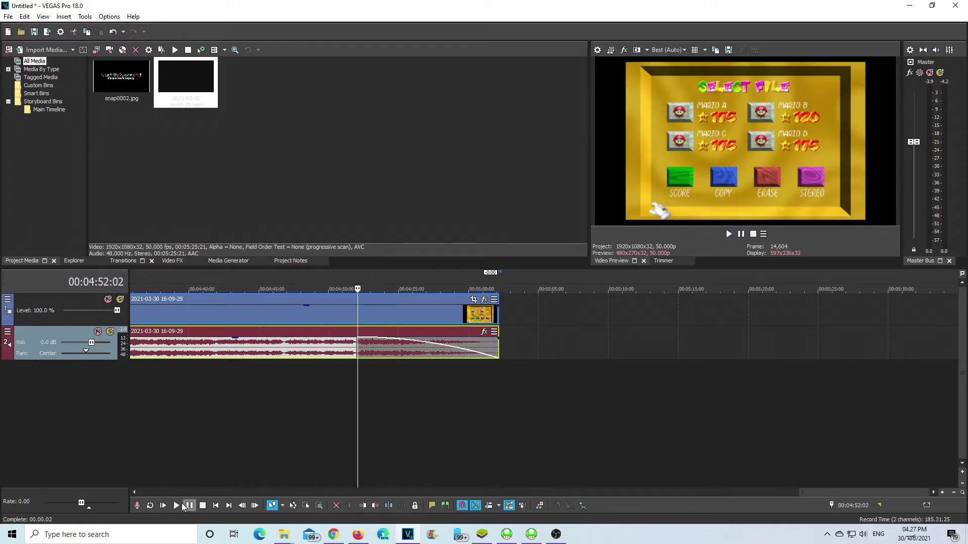
click(177, 504)
click(203, 505)
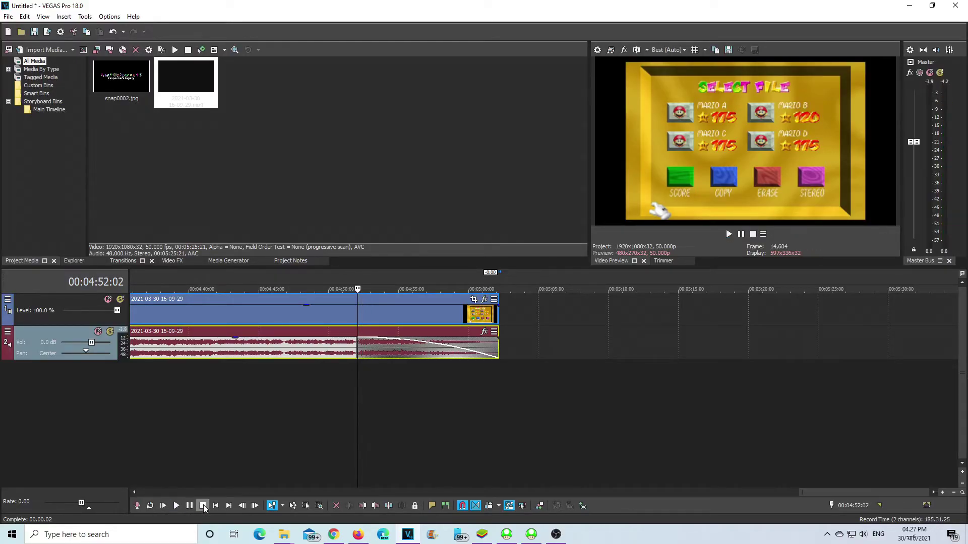
click(177, 506)
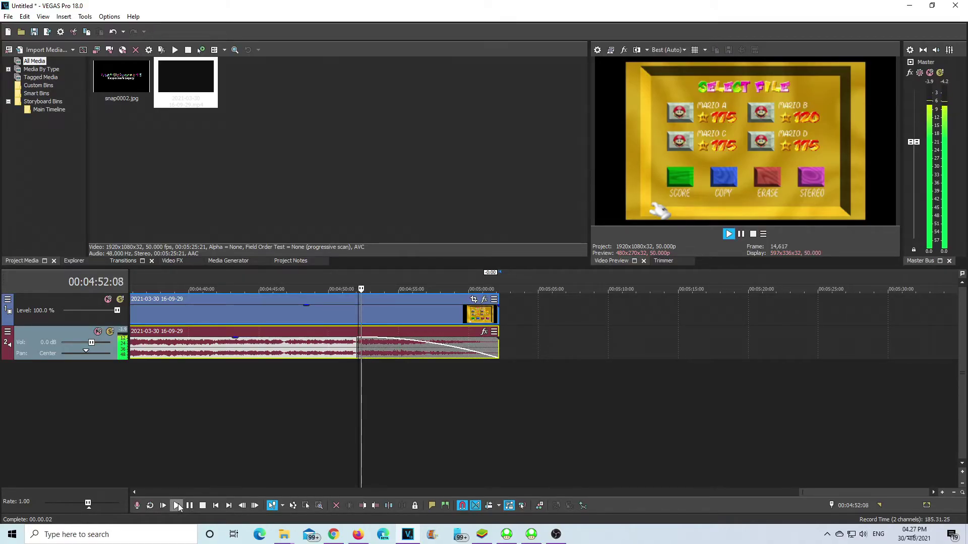
click(202, 506)
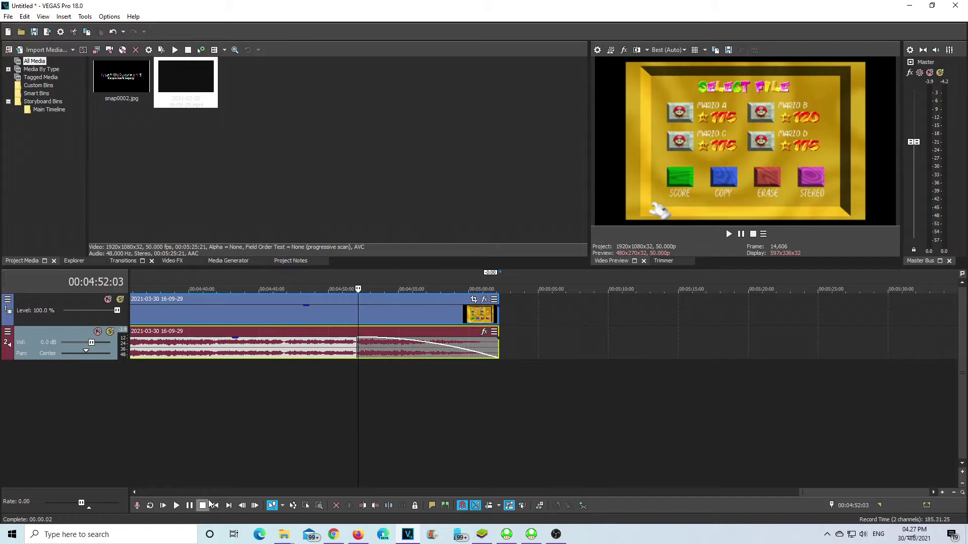
click(177, 506)
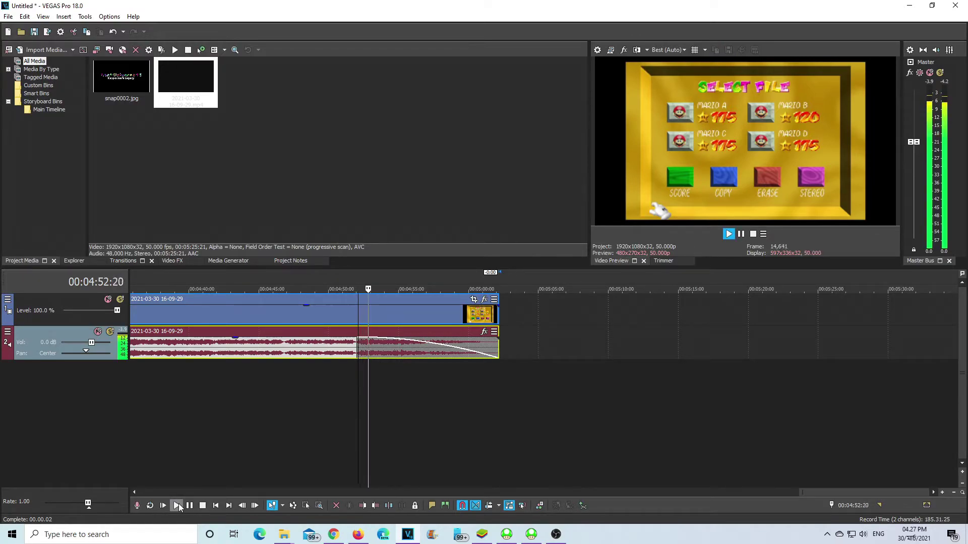
click(202, 506)
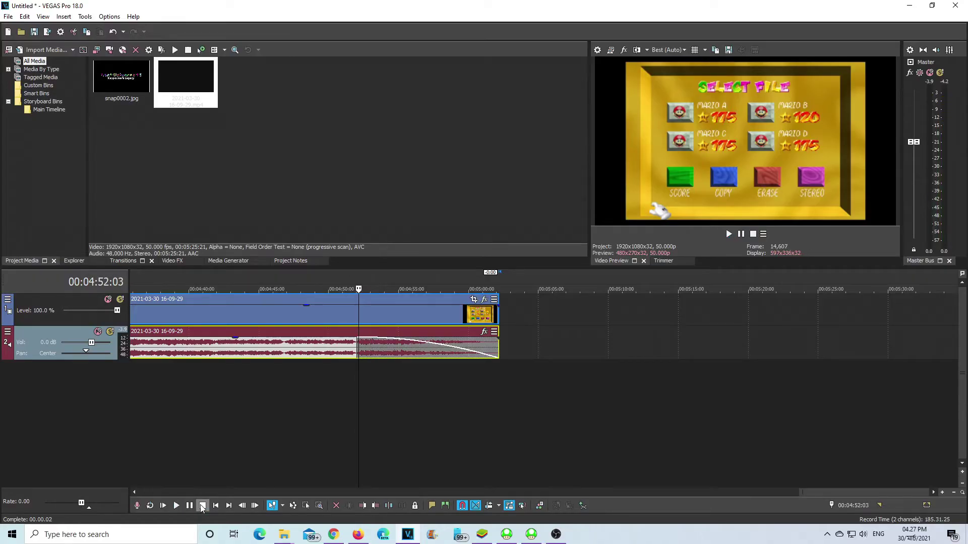
click(176, 505)
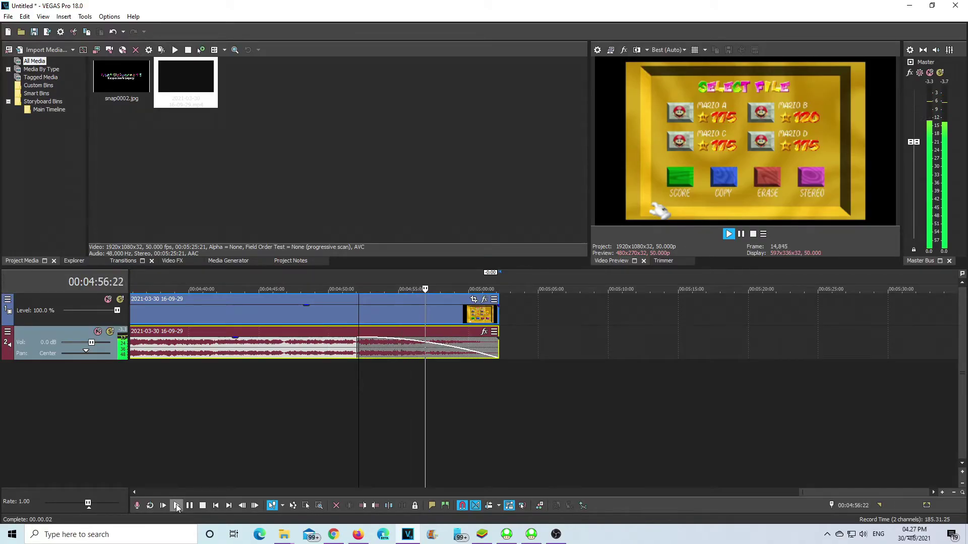
click(203, 506)
Play the music from 00:04:40:17 into the fade-out to check how the ending sounds.
click(302, 385)
click(198, 388)
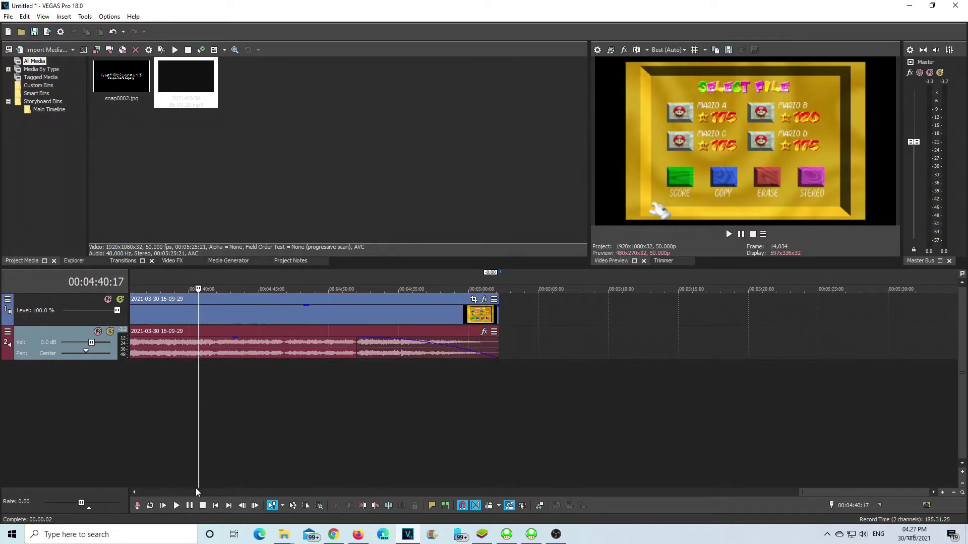
click(176, 507)
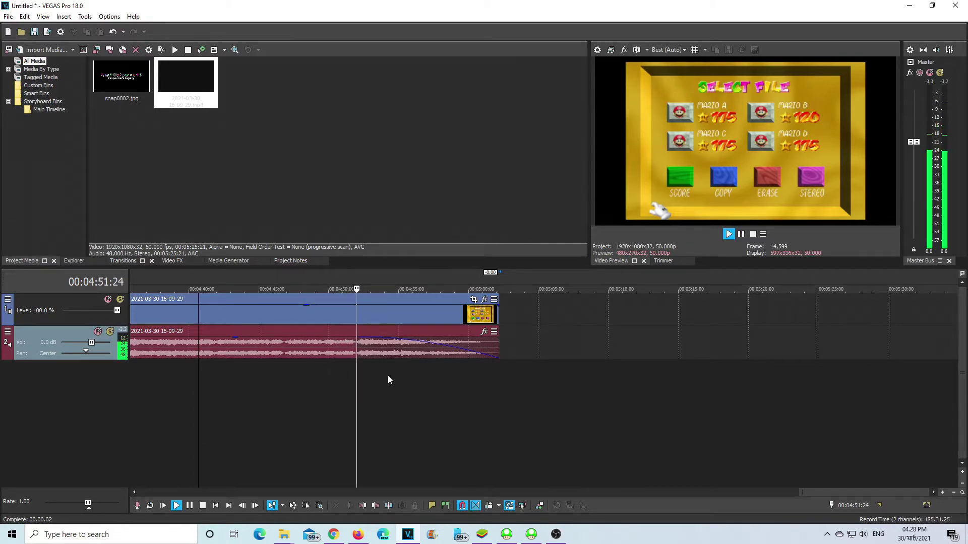
scroll(518, 408, down, 3)
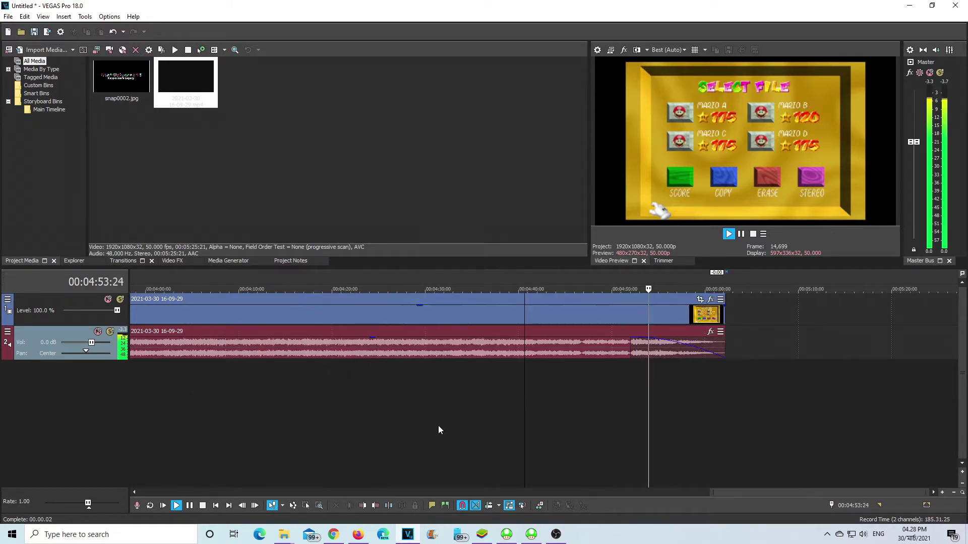
click(202, 506)
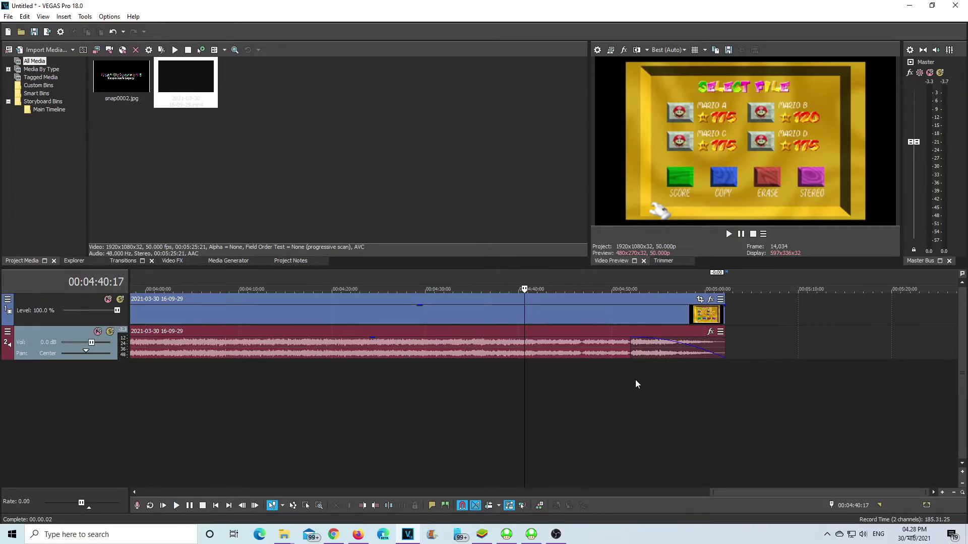
Audition the music once more from frame 14,600 (00:04:52:00) and undo the audio fade-out.
scroll(635, 380, up, 3)
click(750, 369)
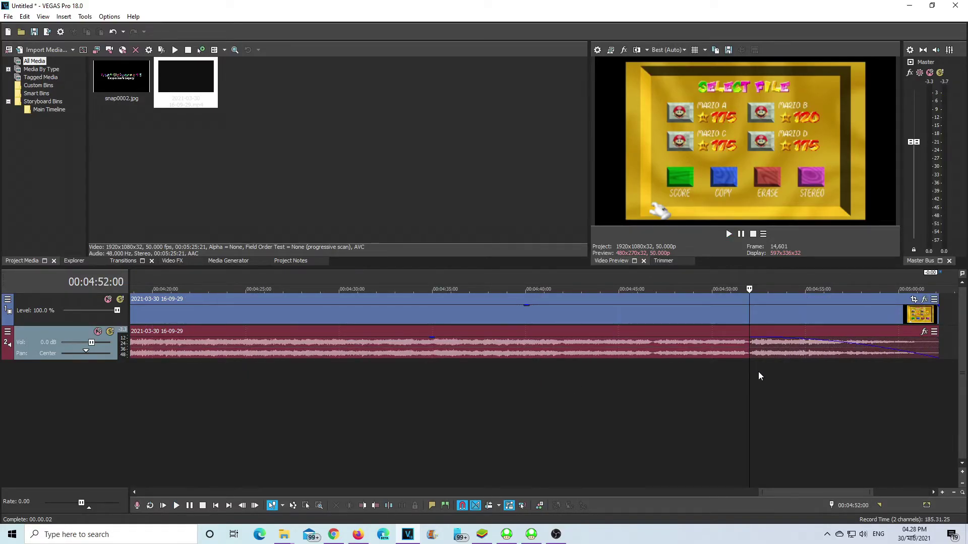
click(176, 506)
click(202, 505)
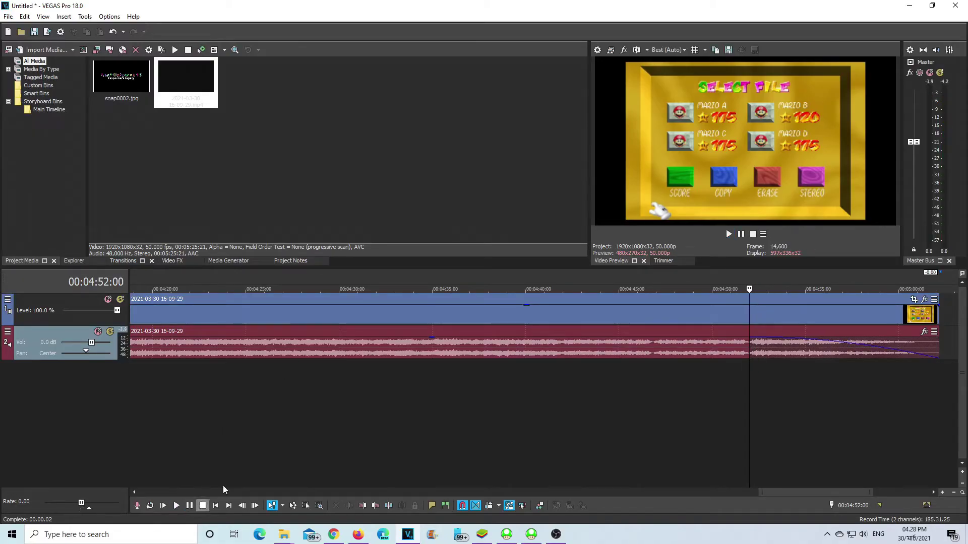
click(752, 348)
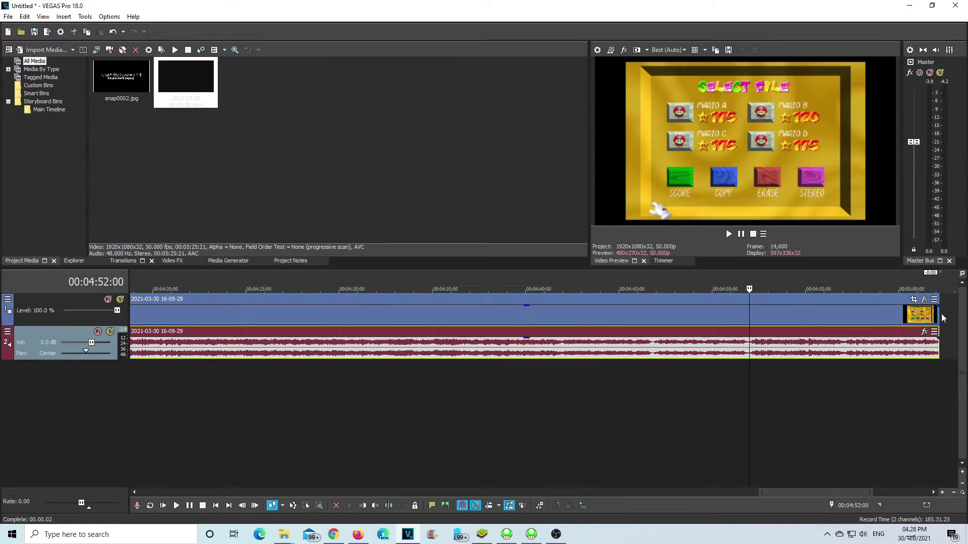
Trim the clip and its audio to end at frame 14,600 (00:04:52:00), audition the final seconds, and return the cursor to the cut.
drag(900, 315, 749, 318)
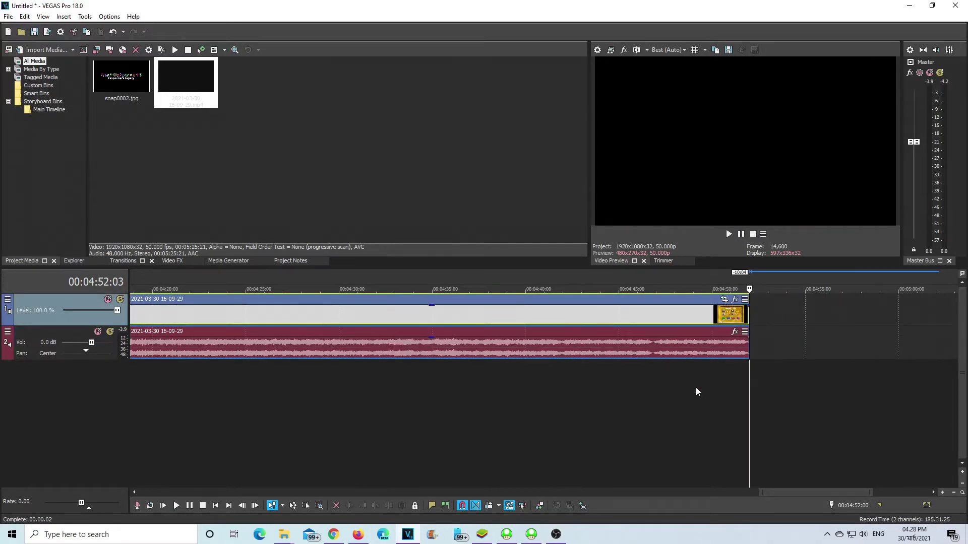
click(696, 391)
click(175, 505)
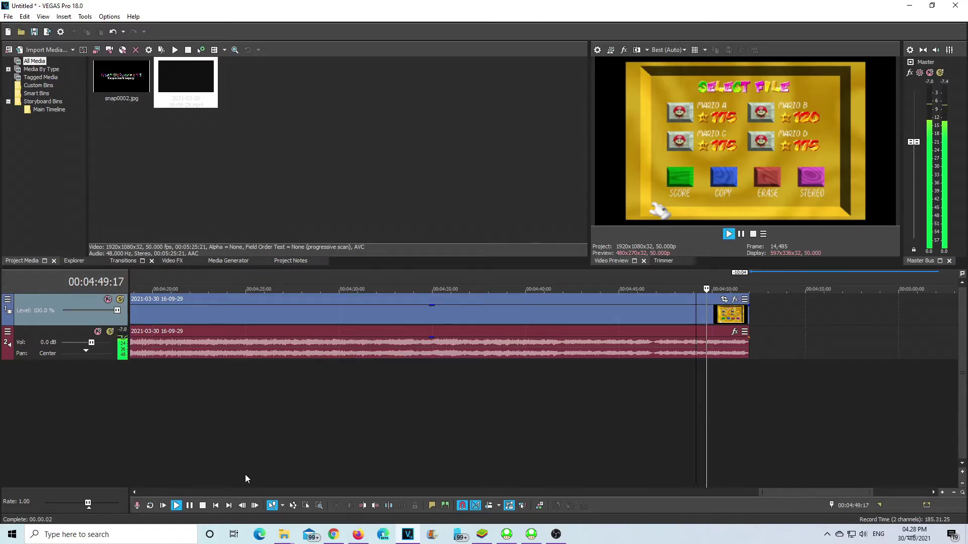
click(201, 506)
click(748, 371)
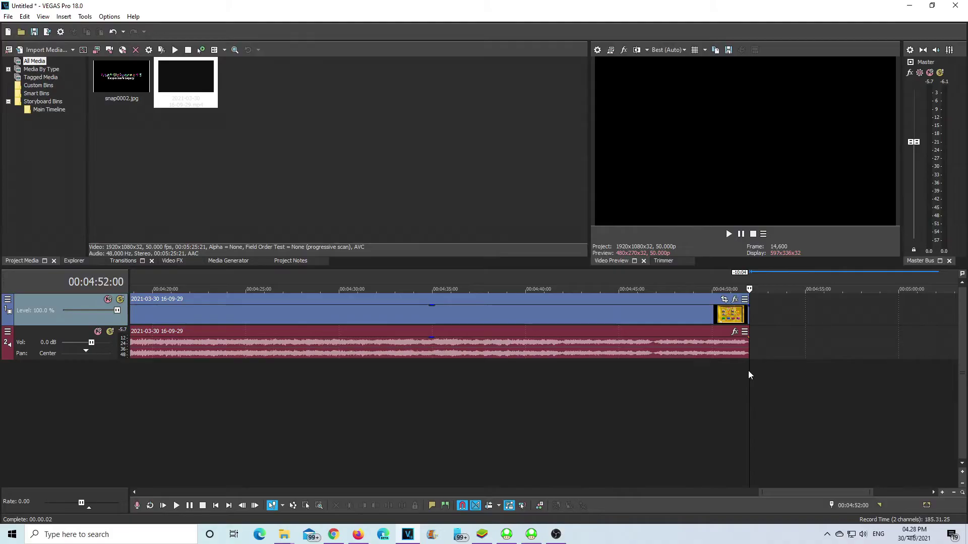
Undo the clip trim, fade the audio out from frame 14,600 (00:04:52:00), and audition from one frame earlier.
key(ctrl+z)
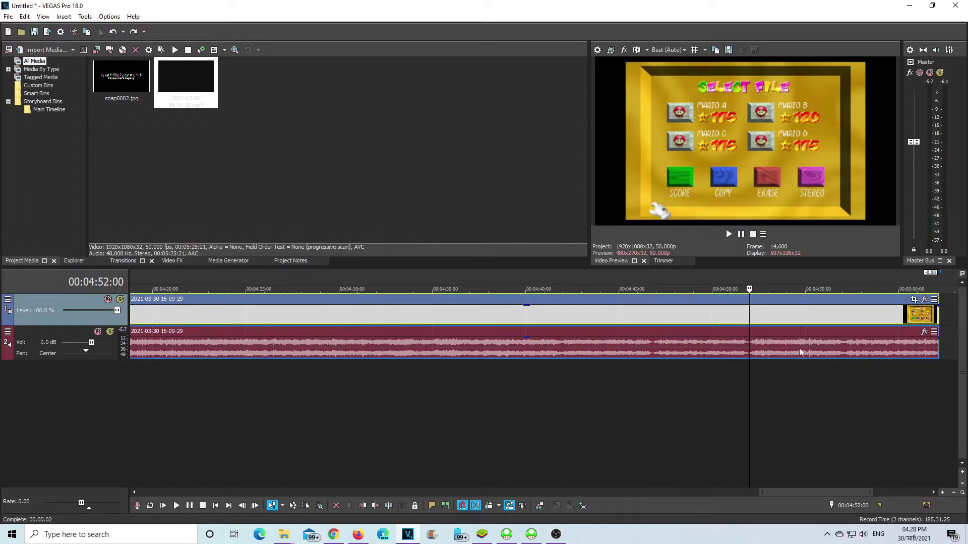
click(821, 344)
drag(820, 344, 749, 345)
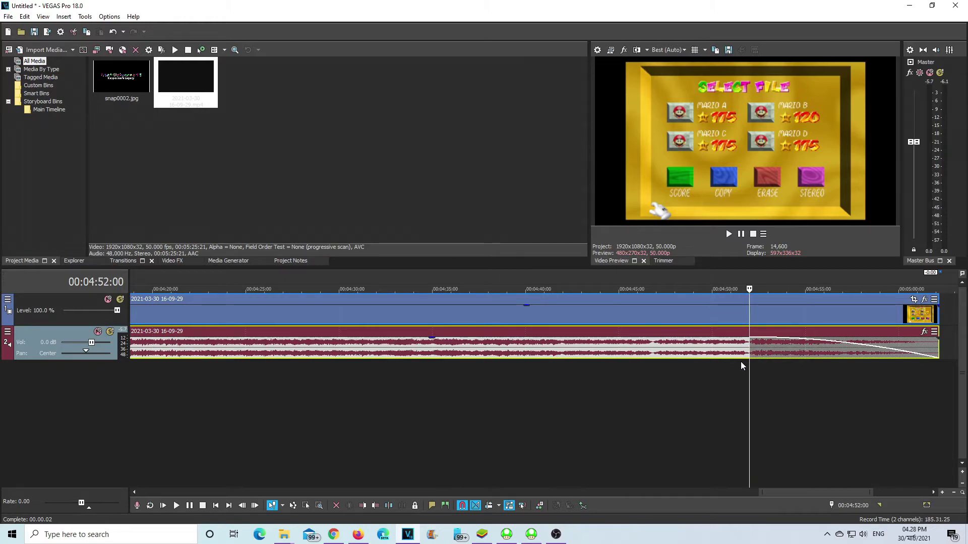
key(Left)
click(177, 505)
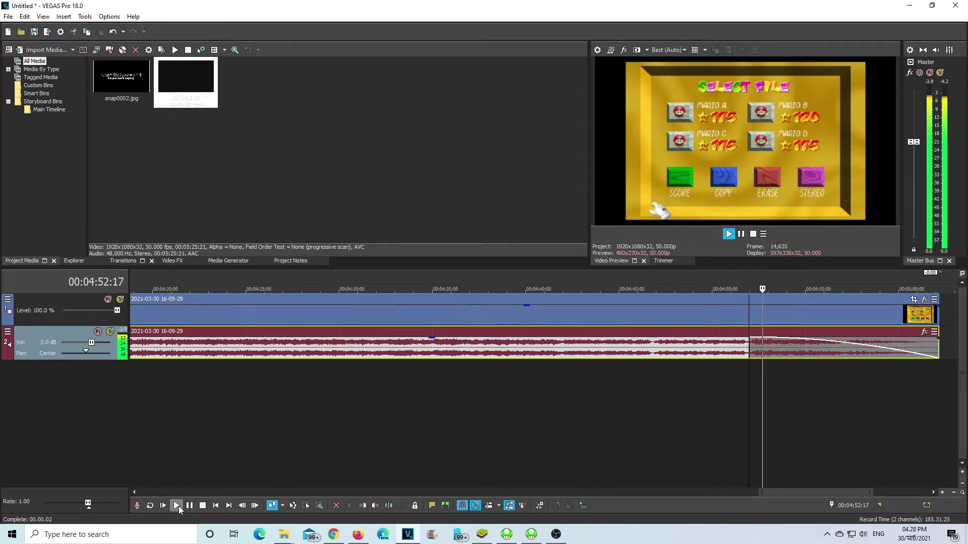
click(202, 506)
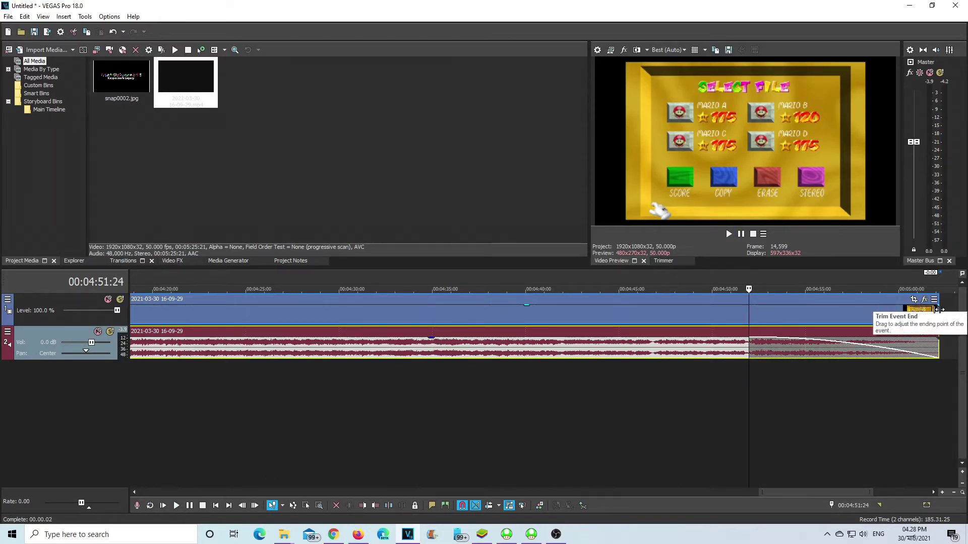
Remove the audio fade-out, trim the clip to end at frame 14,599 (00:04:51:24), and audition the final seconds from 00:04:50:09.
drag(751, 339, 928, 353)
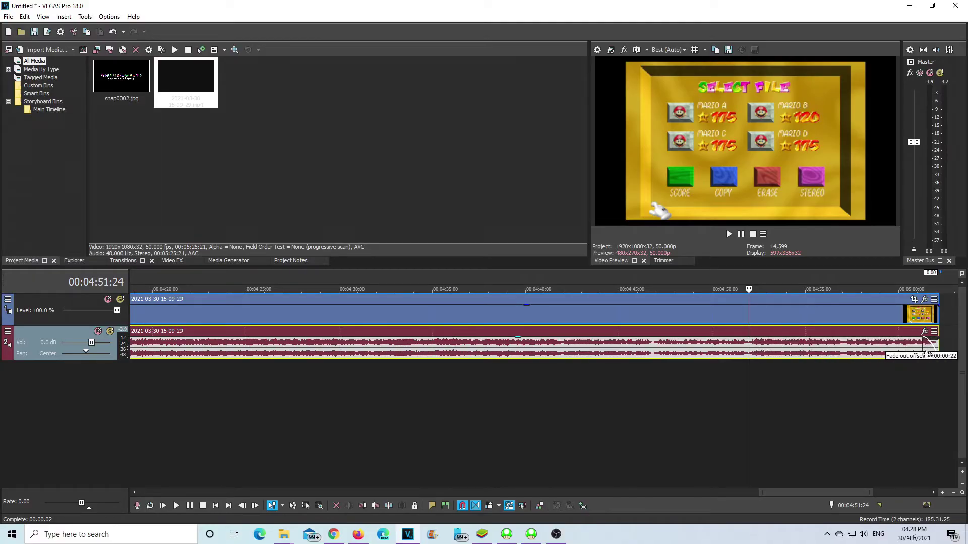
drag(938, 313, 749, 312)
click(719, 378)
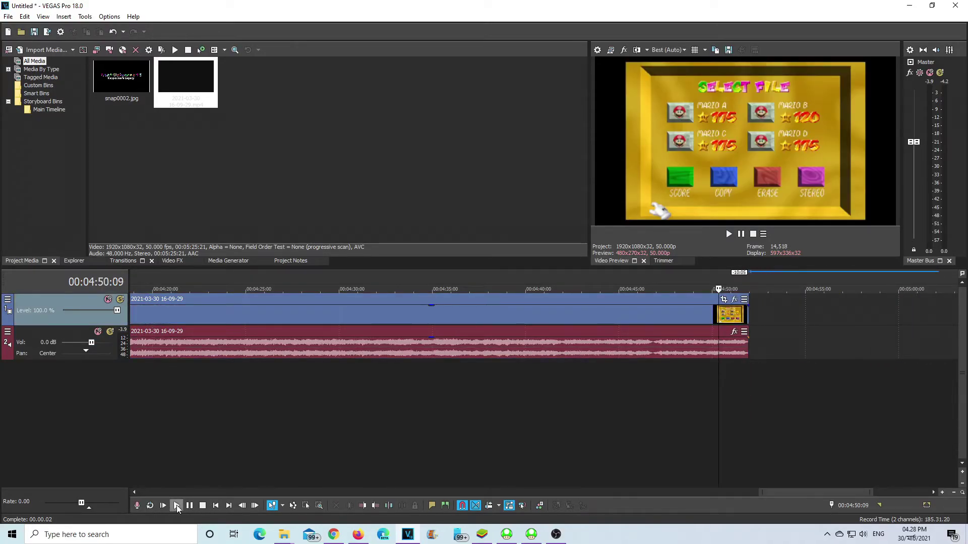
click(177, 505)
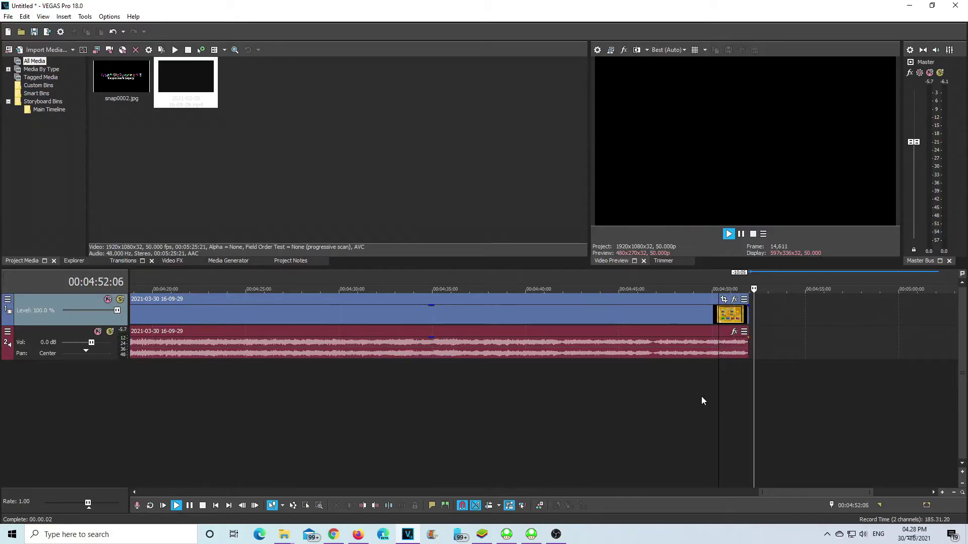
click(176, 505)
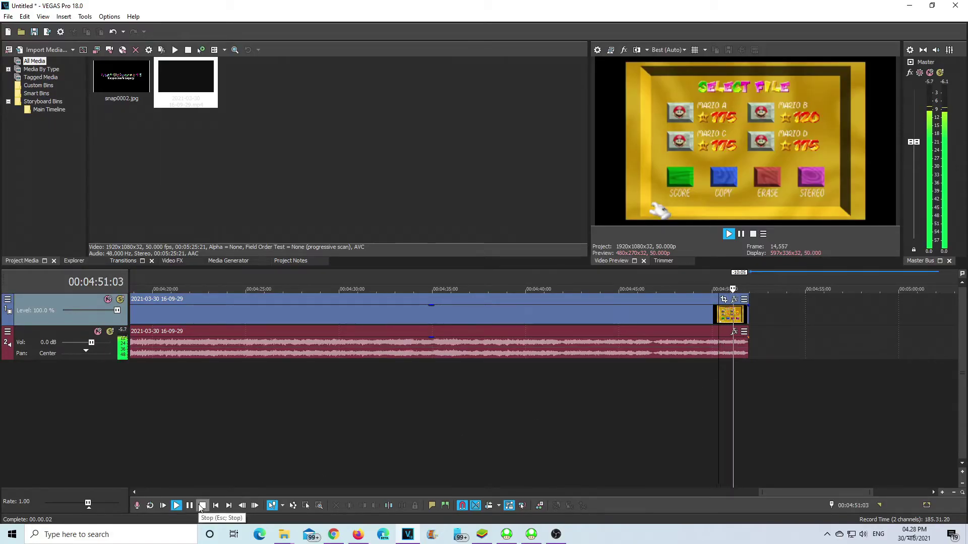
click(201, 506)
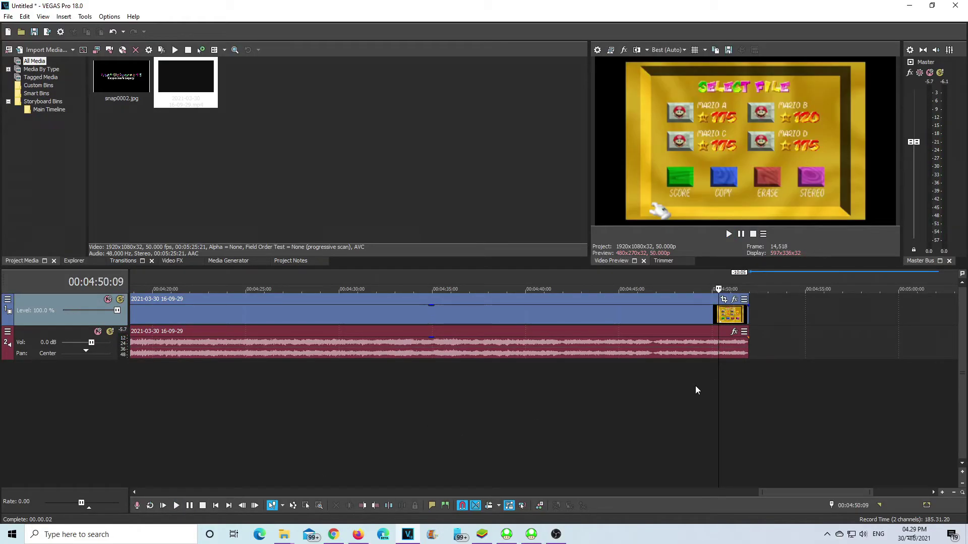
Undo the trim and fade the audio out from frame 14,599 (00:04:51:24) to the end of the clip.
click(748, 371)
key(ctrl+z)
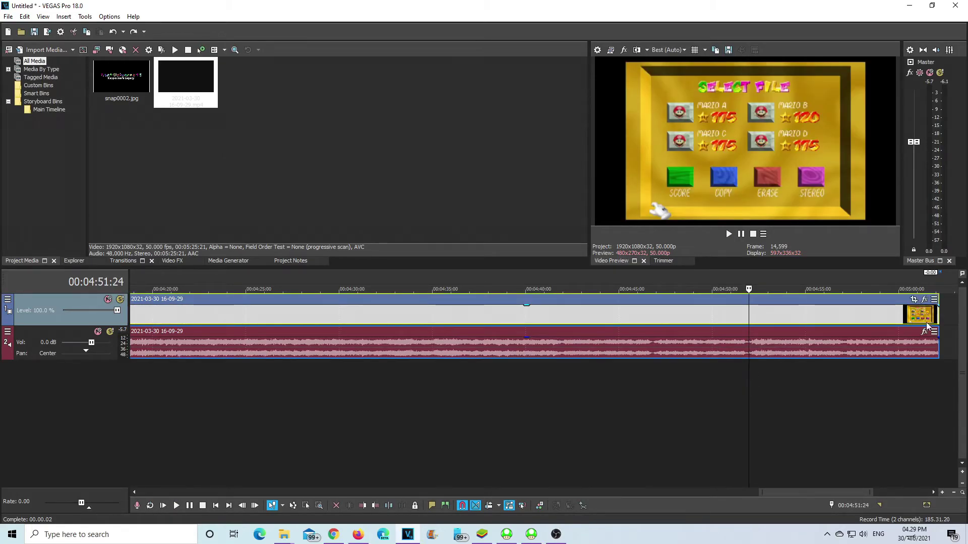
drag(937, 332, 751, 335)
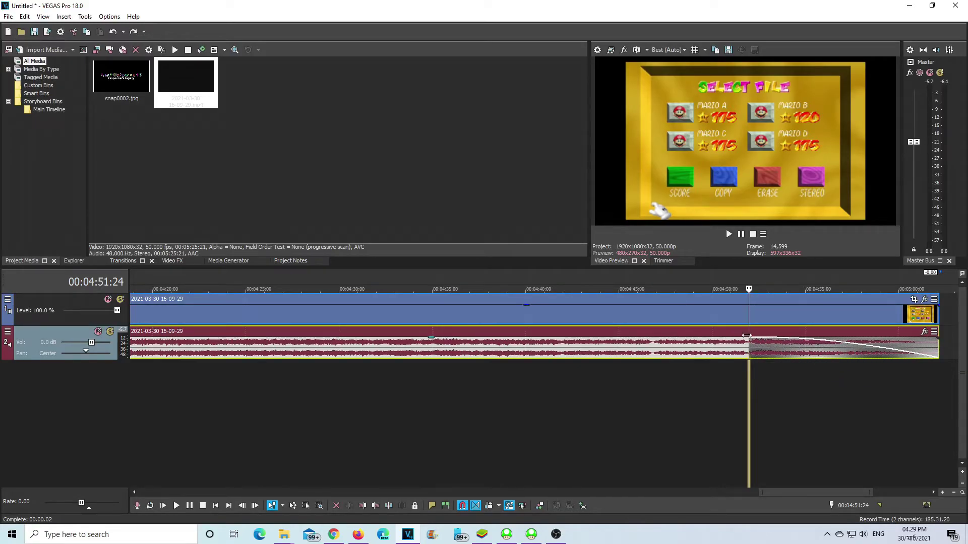
Move the recording and its audio to the start of the timeline and return the cursor to 00:00:00:00.
key(ctrl+Down)
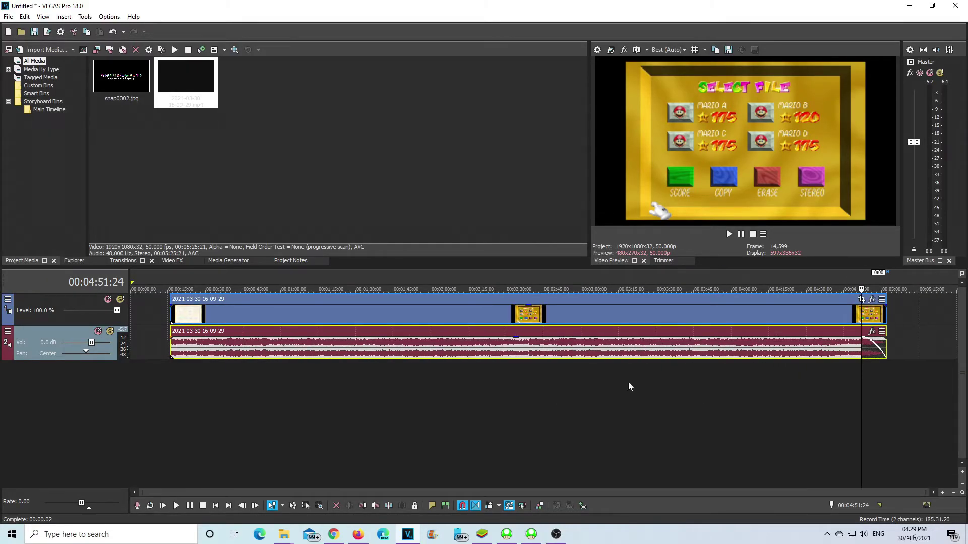
drag(181, 321, 141, 323)
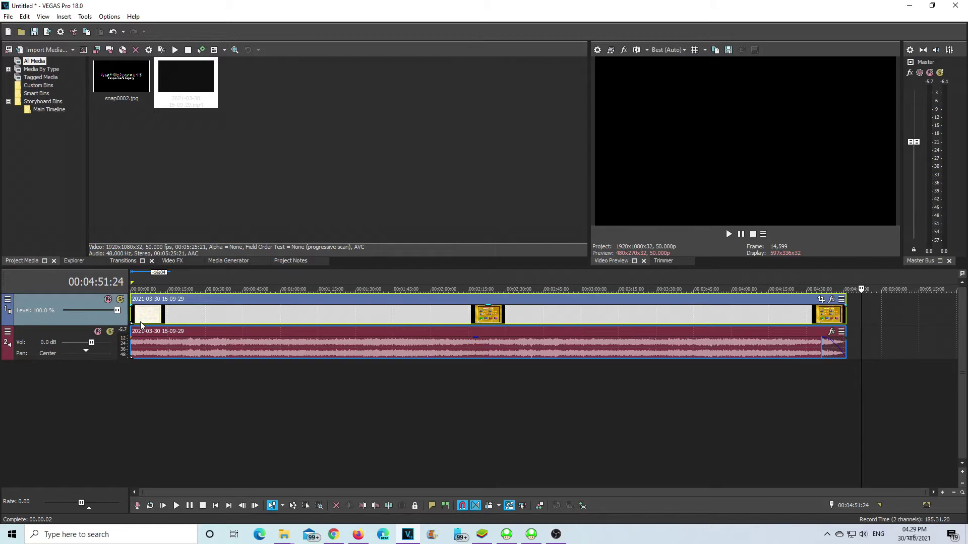
click(216, 507)
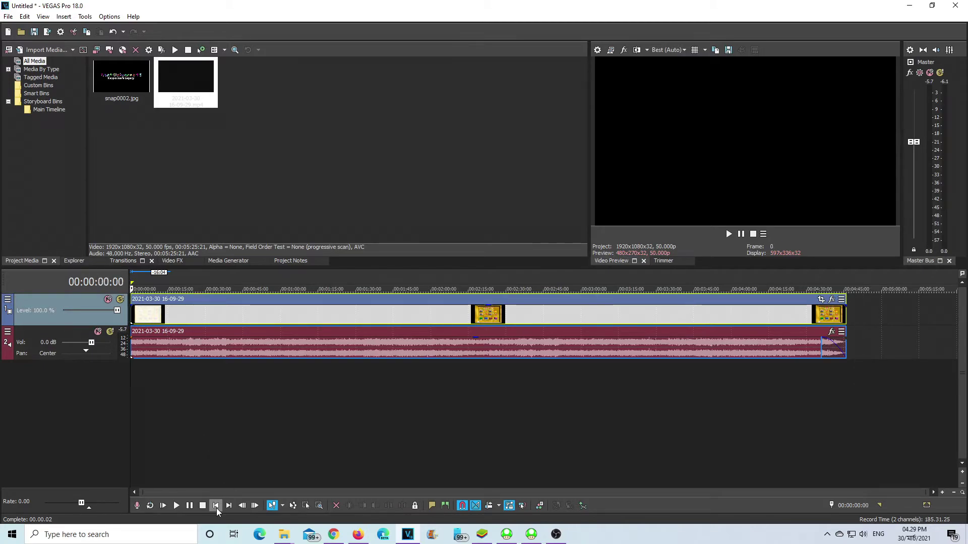
Delete the recording's video track and place snap0002.jpg above the music from the timeline start, stretched to the music's full length.
click(35, 302)
key(Delete)
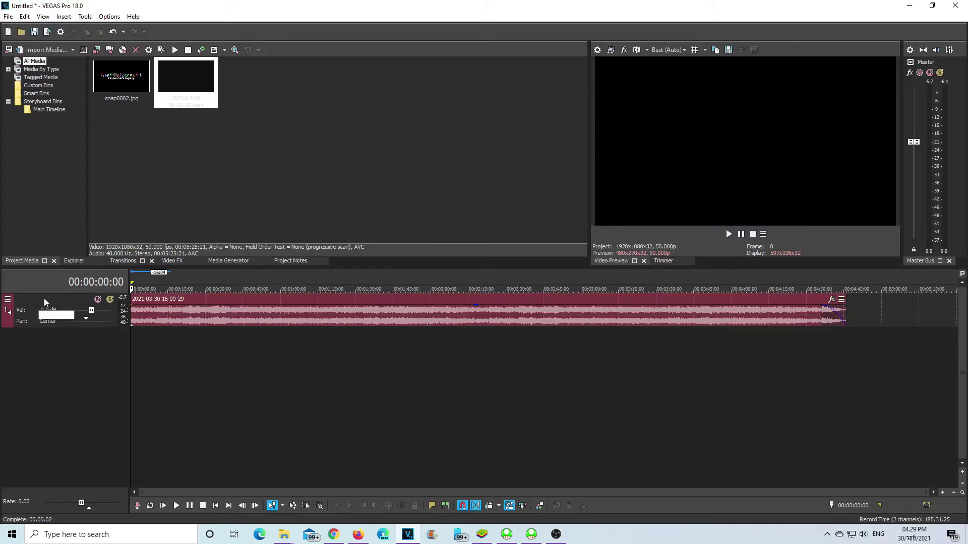
click(117, 98)
drag(105, 281, 845, 312)
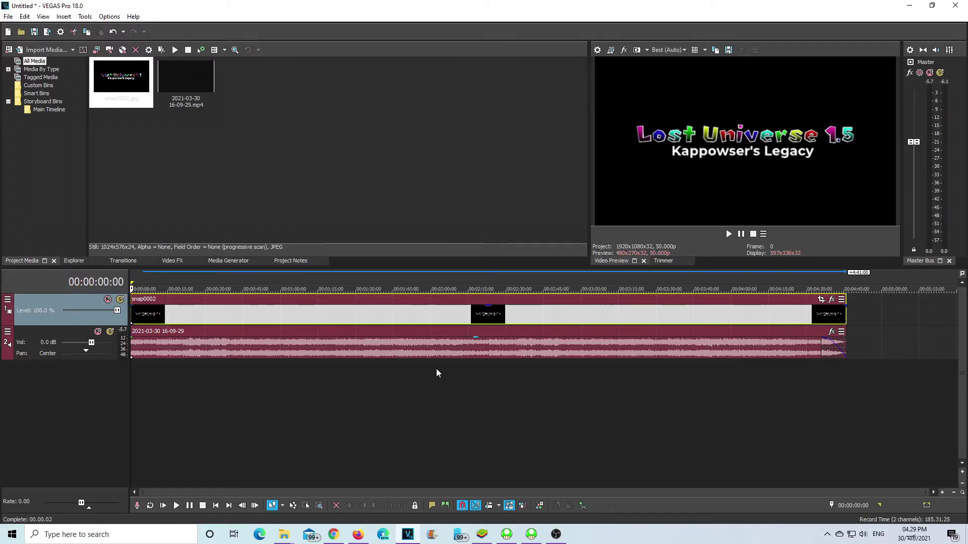
Play the opening seconds with the title image, check the running screen recording in OBS, and switch back to VEGAS Pro.
click(175, 506)
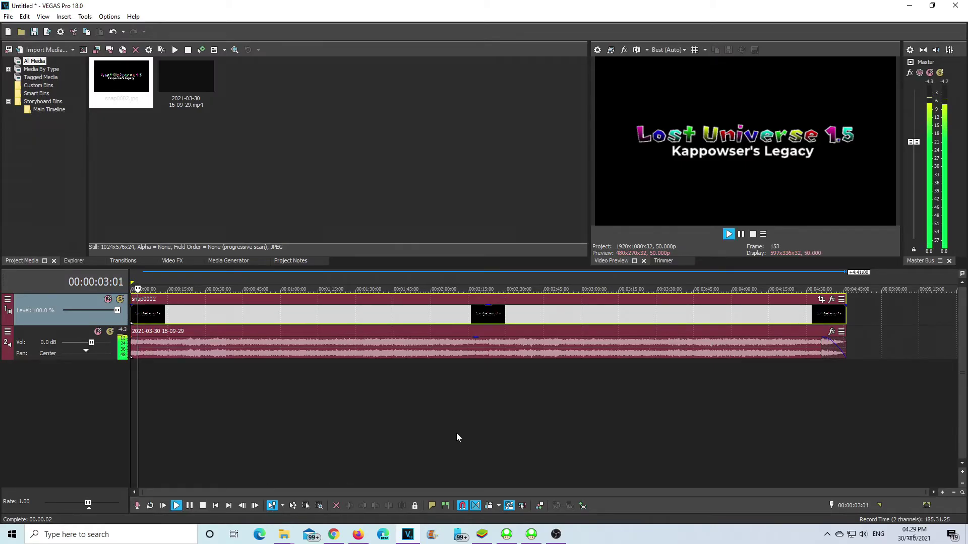
click(203, 505)
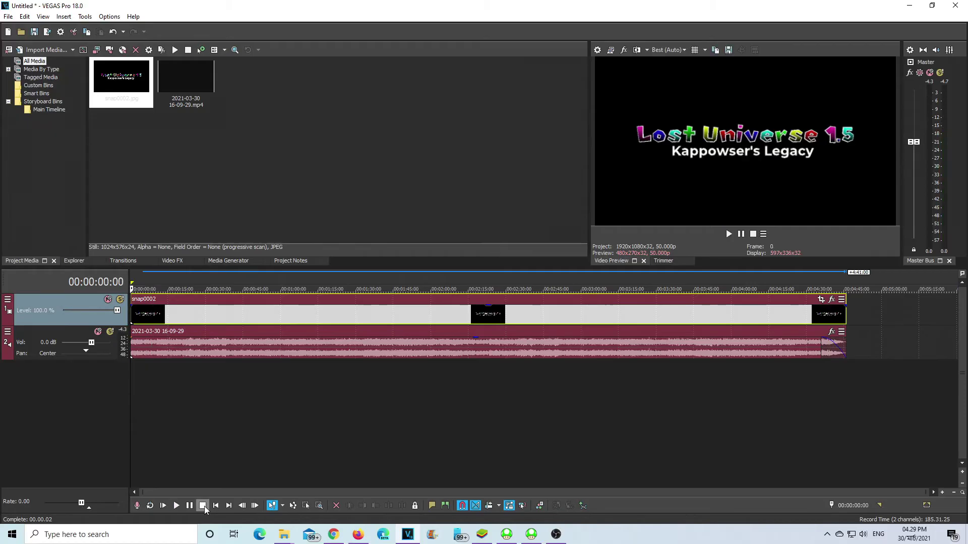
click(557, 535)
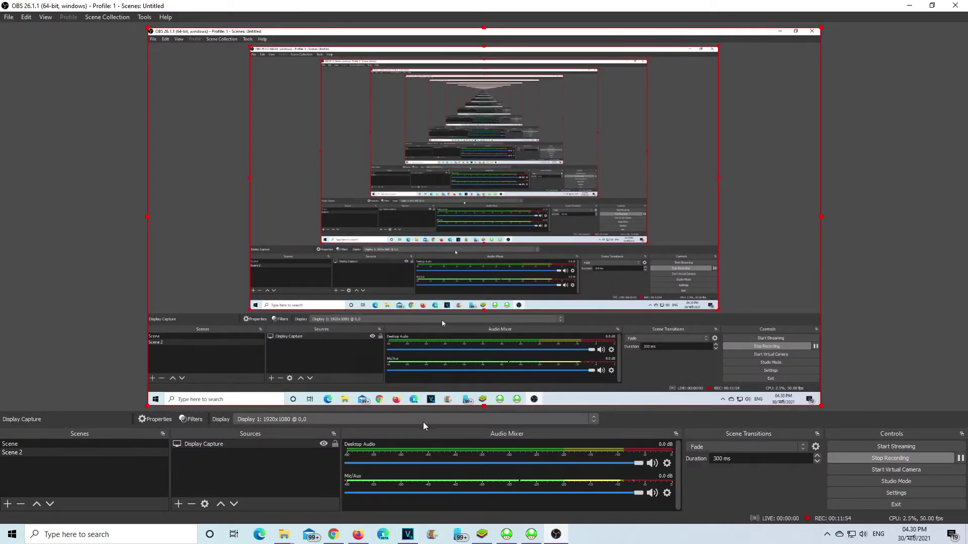
click(407, 535)
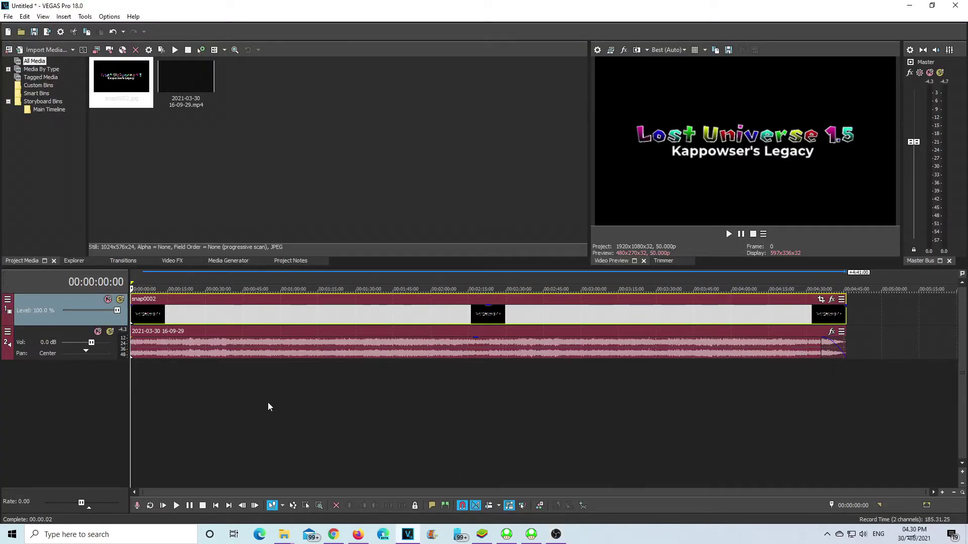
Play the opening and the closing fade-out of the music, stop playback, and return the cursor to the start.
click(177, 509)
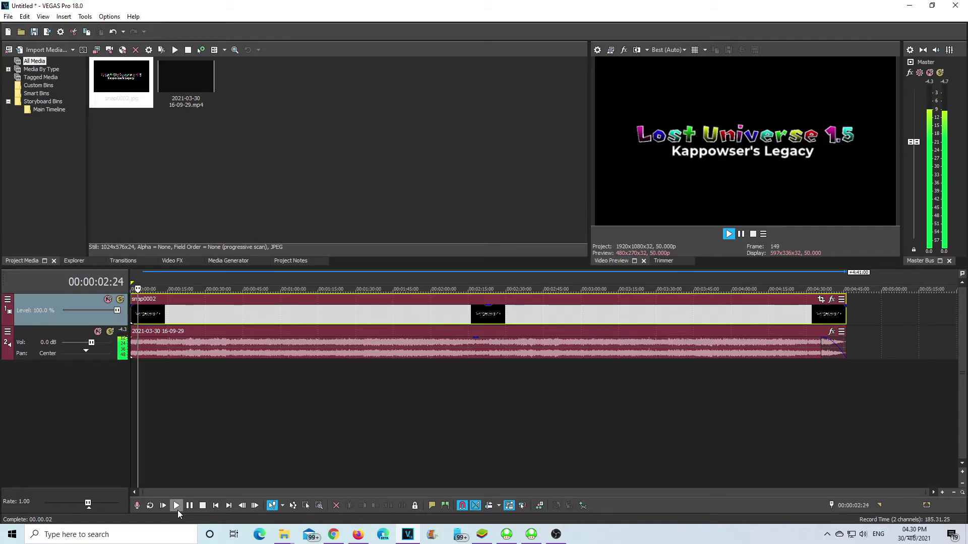
click(815, 377)
click(830, 374)
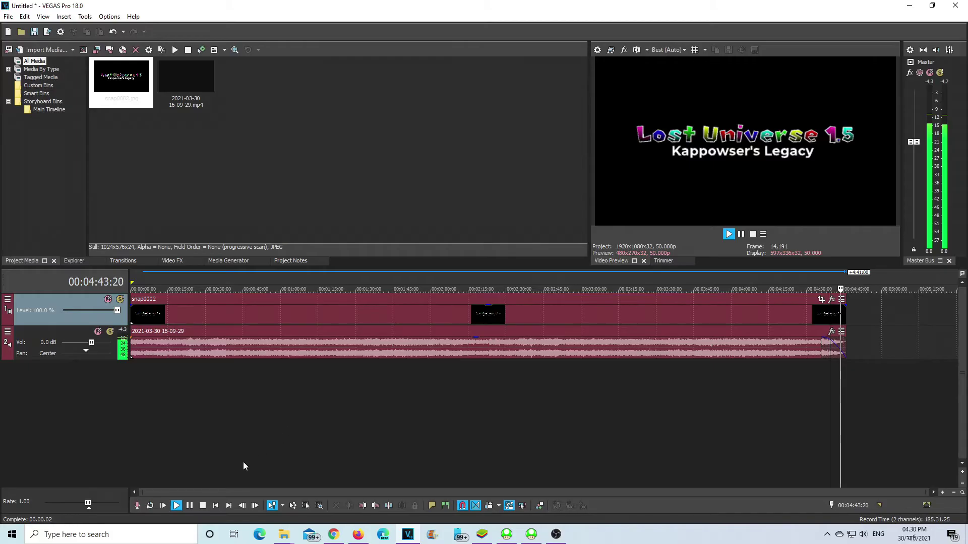
click(204, 506)
click(216, 506)
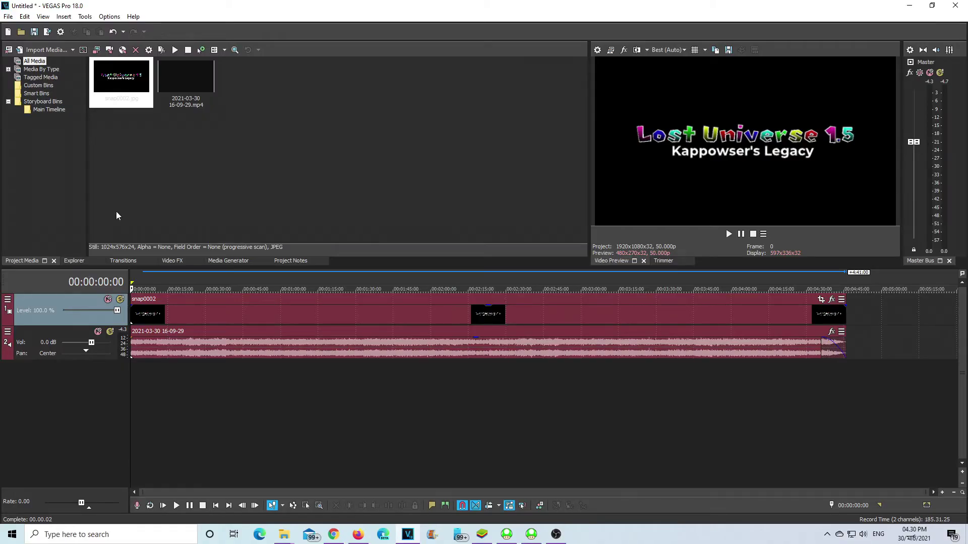
Check the end of the title image against the music, return the cursor to the start, and open the Render As settings.
click(8, 16)
click(177, 249)
click(845, 313)
click(846, 313)
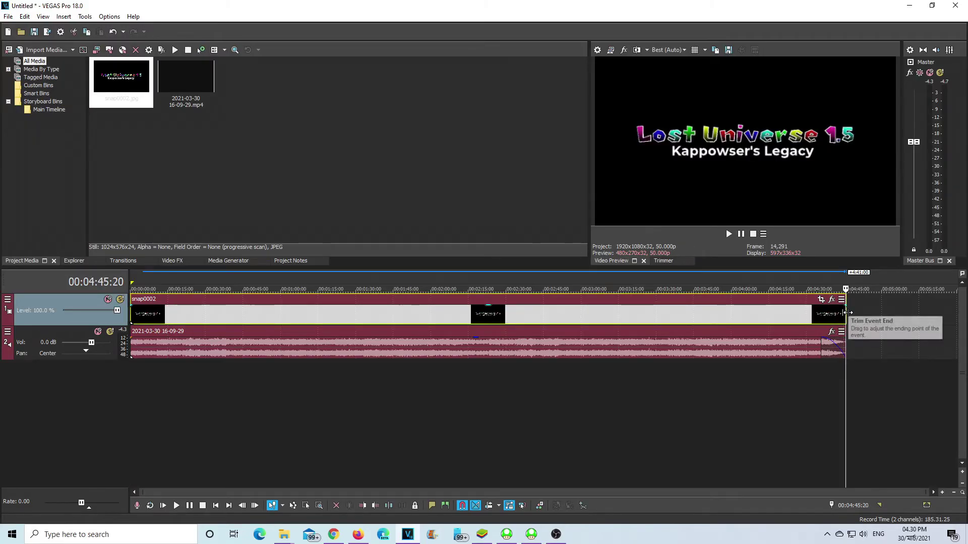
click(217, 505)
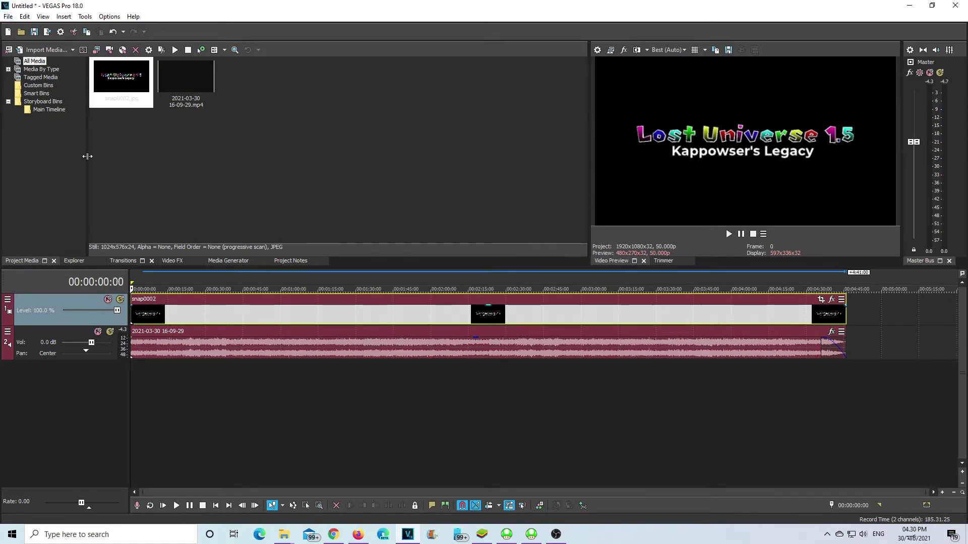
click(7, 16)
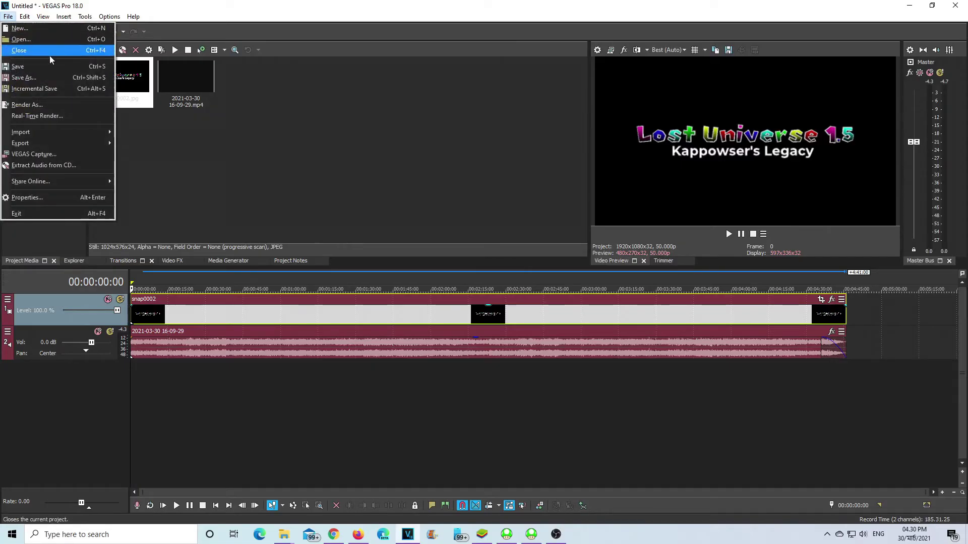
click(48, 104)
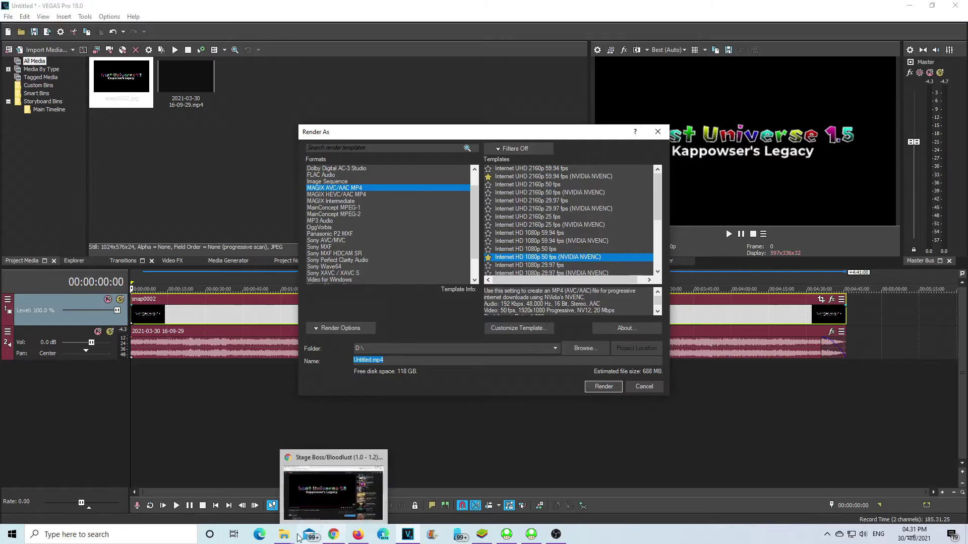
Switch to File Explorer and launch SM64 Text Manager.exe from the SM64 Text Manager (v2.5) folder in SM64 Hacking.
mouse_move(283, 534)
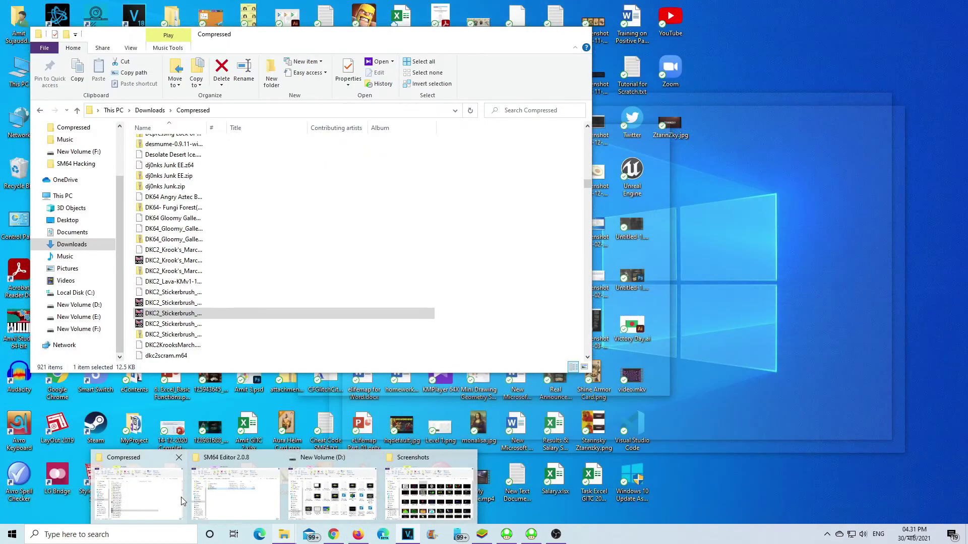
click(180, 497)
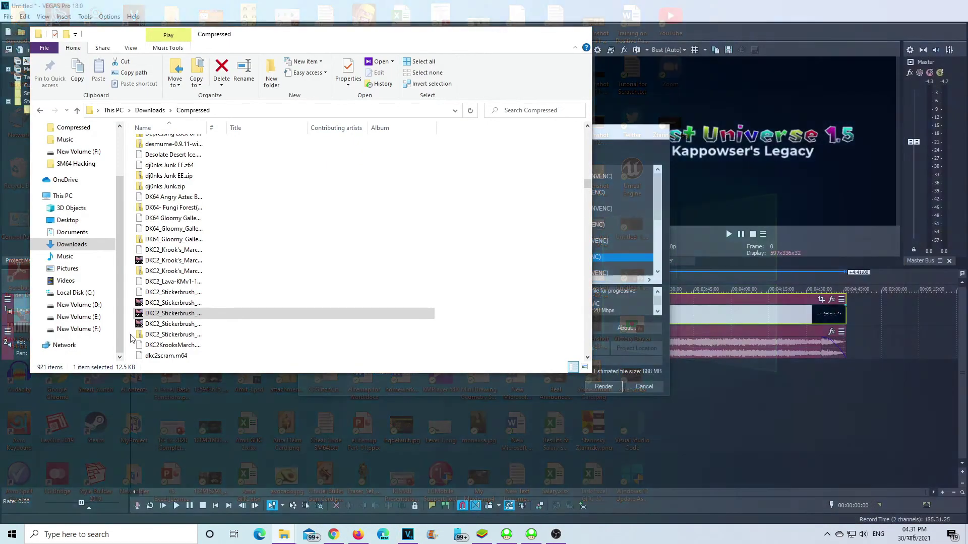
click(77, 166)
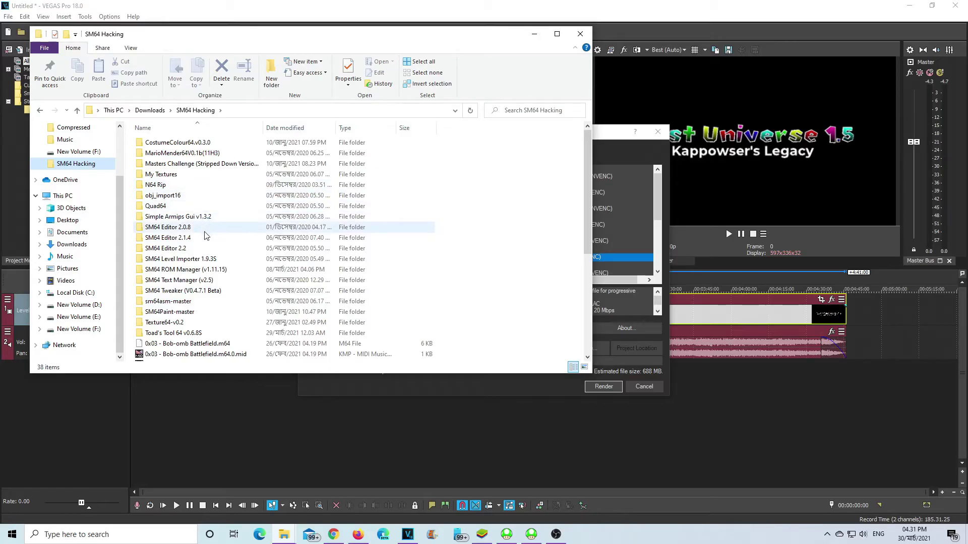
click(209, 283)
double_click(210, 285)
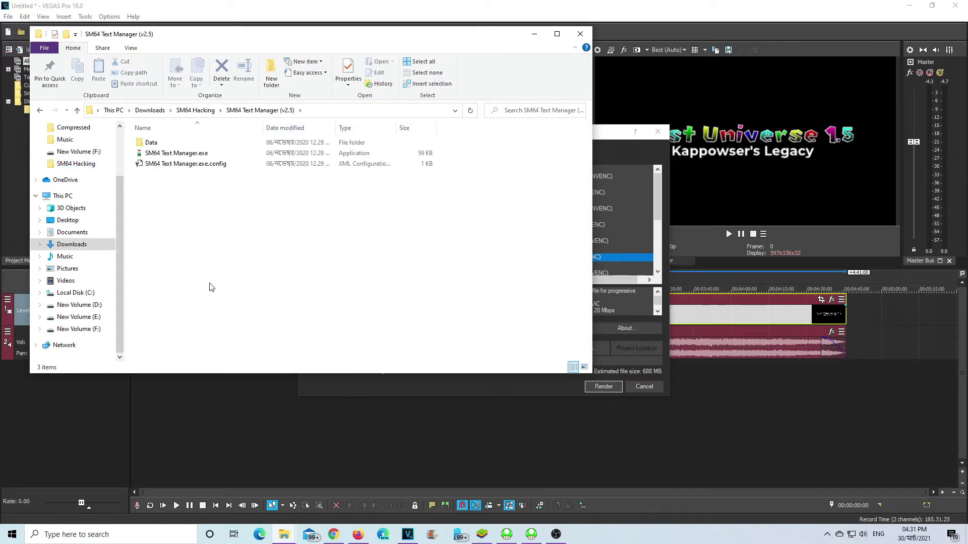
click(189, 154)
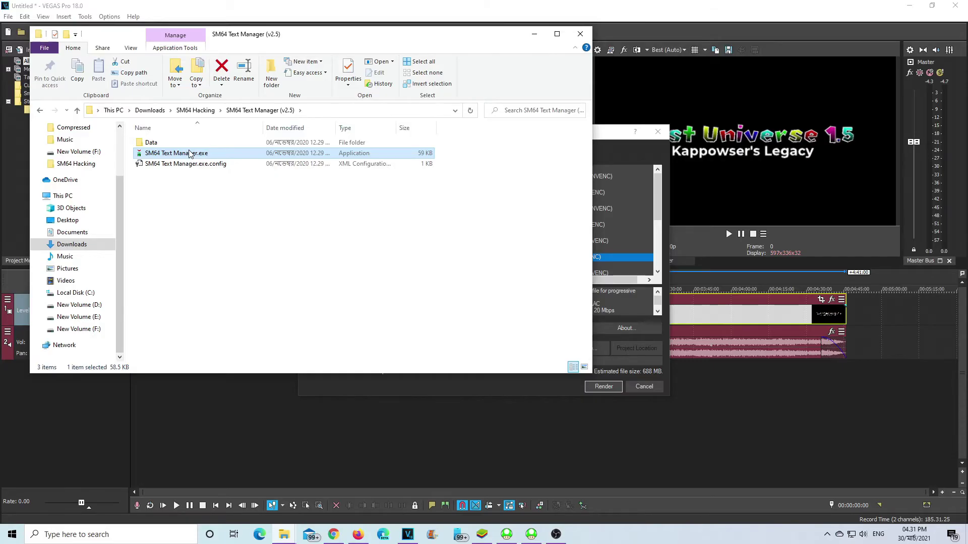
double_click(190, 154)
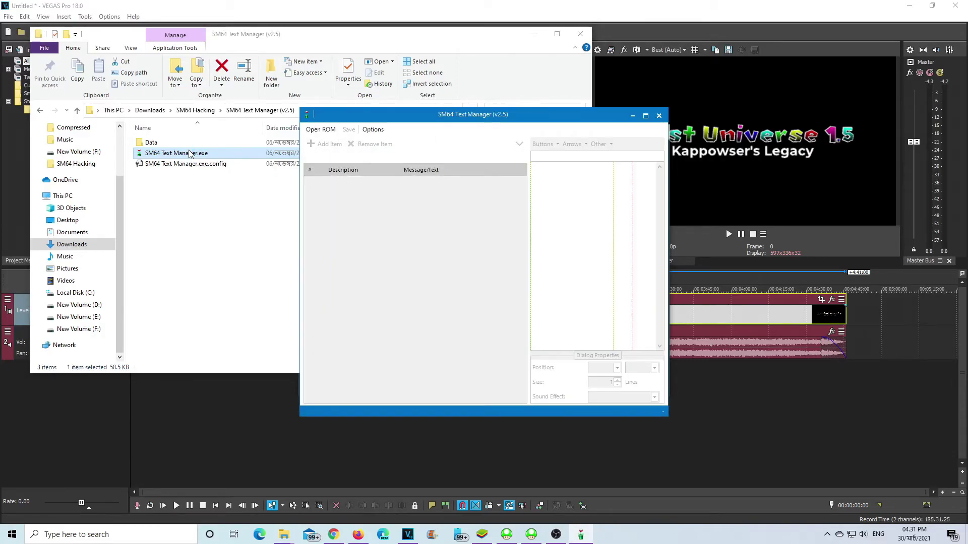
Open the ROM "Lost Universe 1.5 Kappowser's Legacy v1.3.2.z64" in SM64 Text Manager.
click(325, 129)
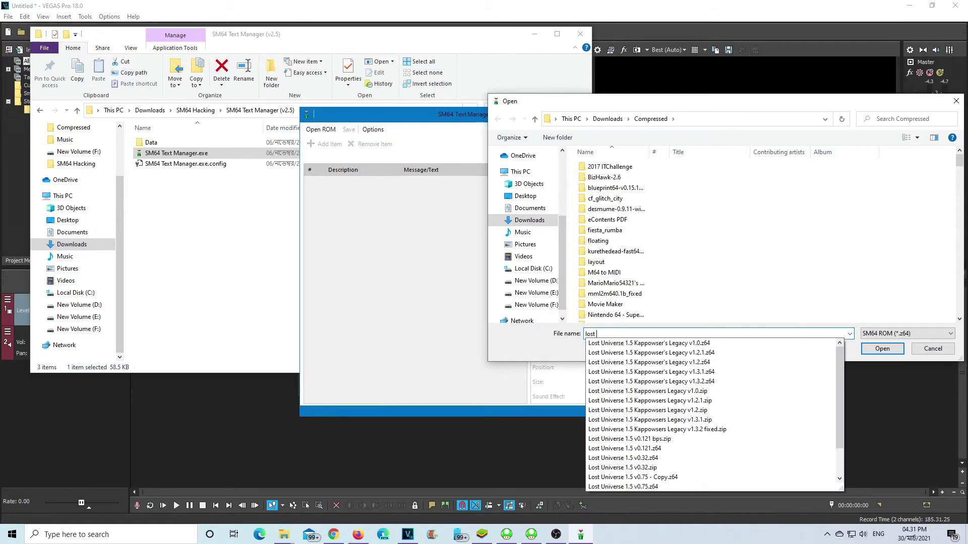
text(rse)
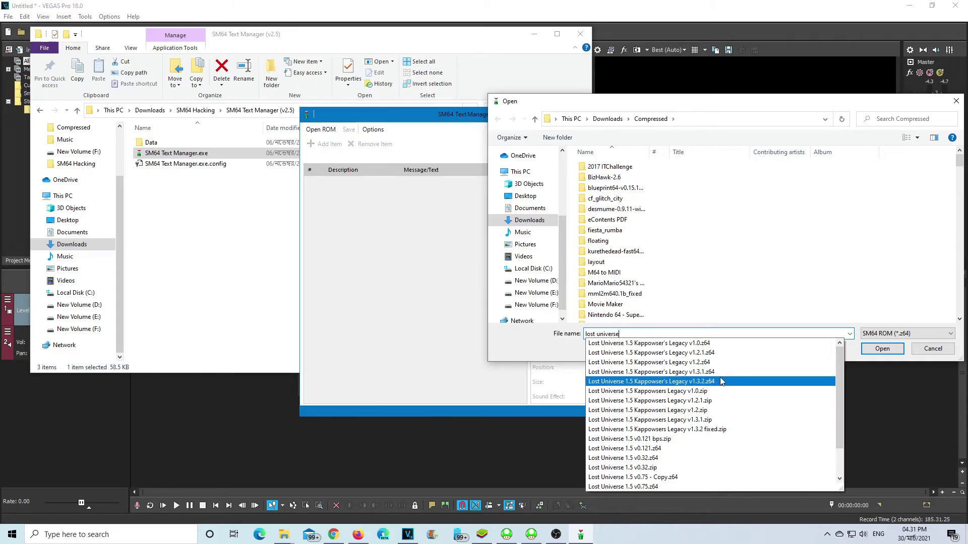
click(690, 382)
click(874, 353)
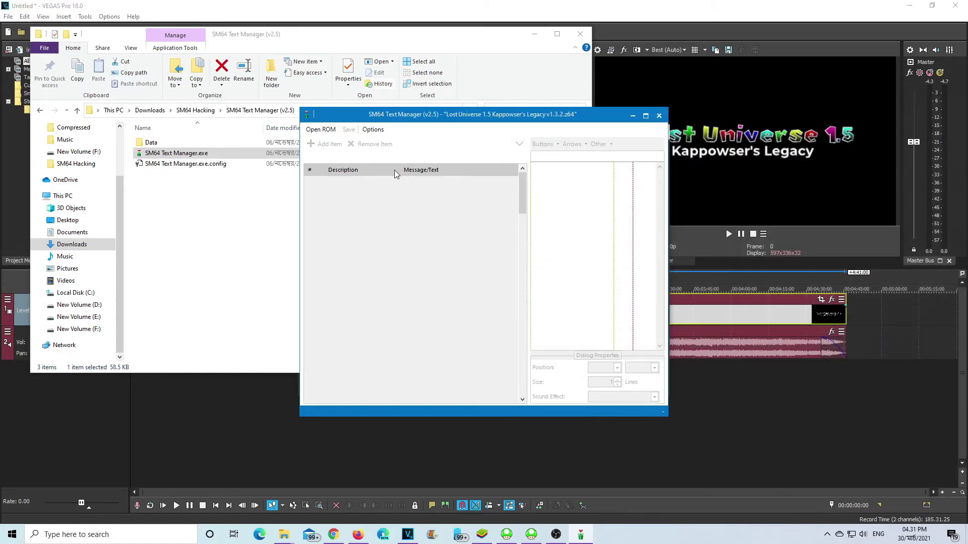
Look up the name of level 13 in the ROM's list of level names.
click(335, 159)
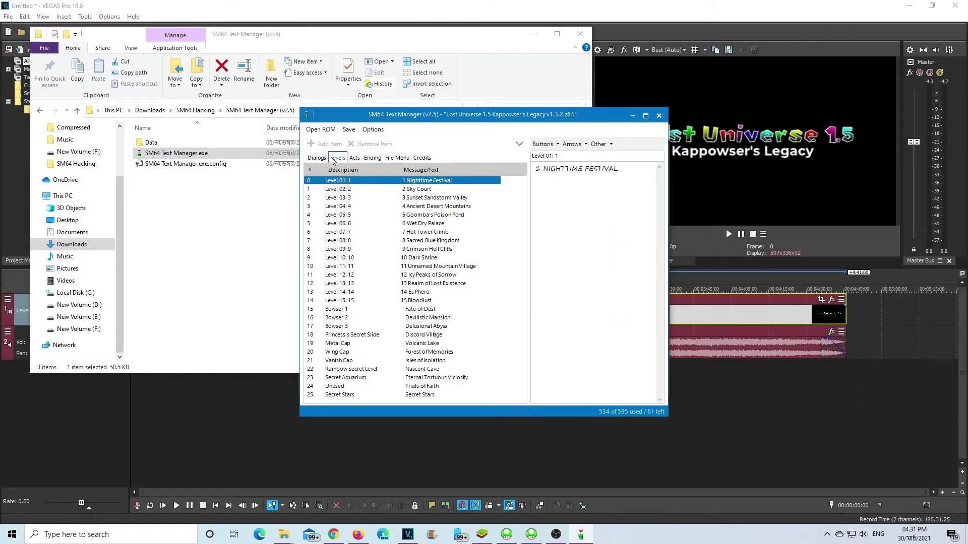
click(382, 284)
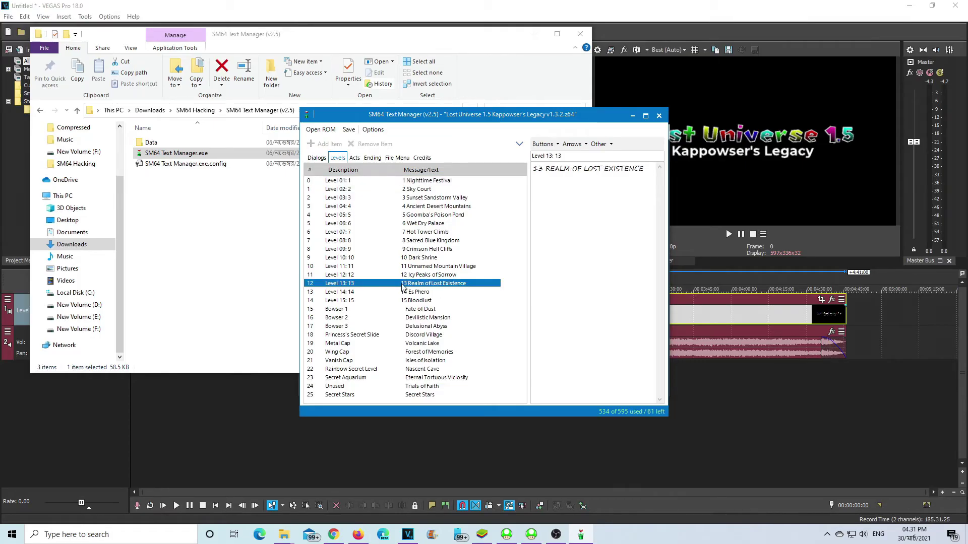
click(519, 144)
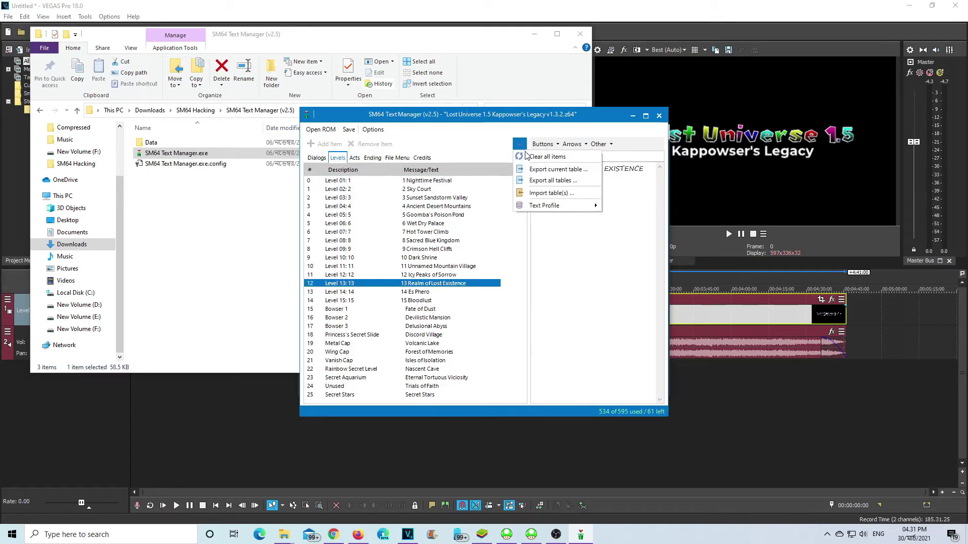
click(523, 133)
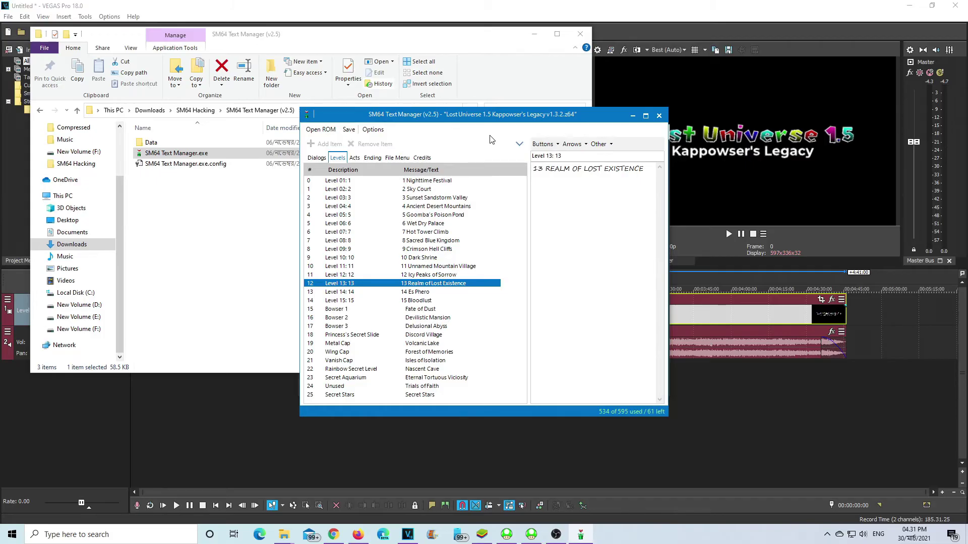
Return to the Render As settings in VEGAS Pro and name the output "Realm of Lost Existence - Lost Universe 1.5 Kappowser's Legacy".
click(633, 116)
click(534, 34)
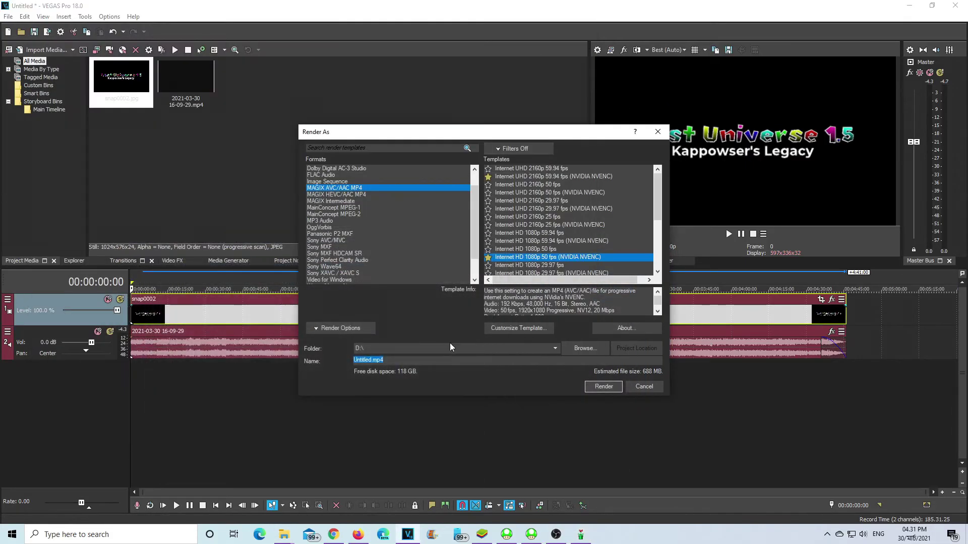
text(Realm of Lost Existence - Lost Univ)
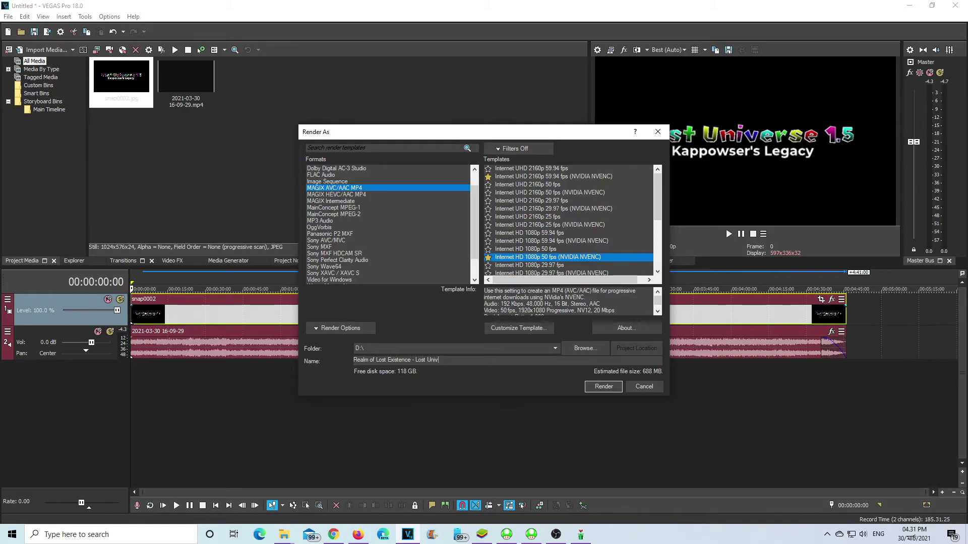
text(erse 1.5 Kappowser's Legacy)
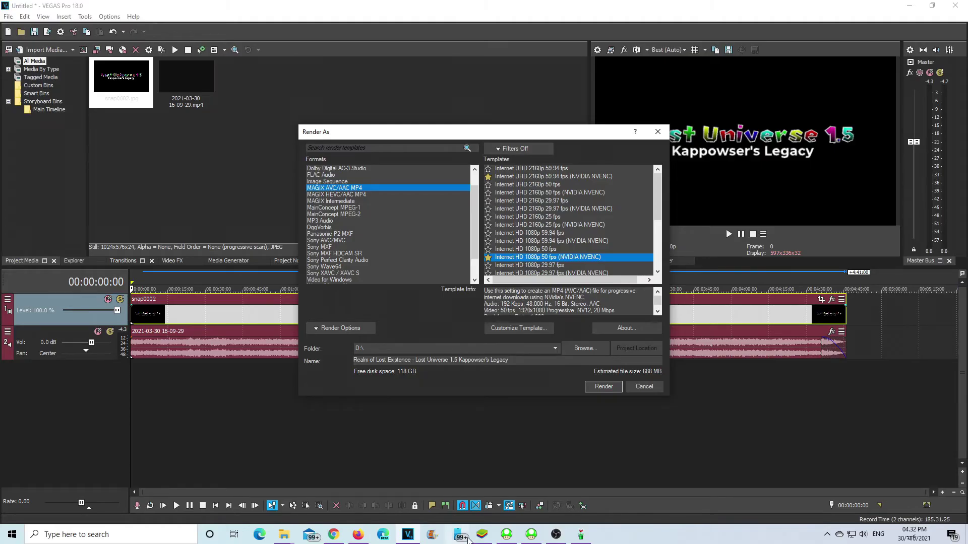
Switch to SM64 Text Manager to recheck the wording of level 13's name, and return to VEGAS Pro.
click(578, 536)
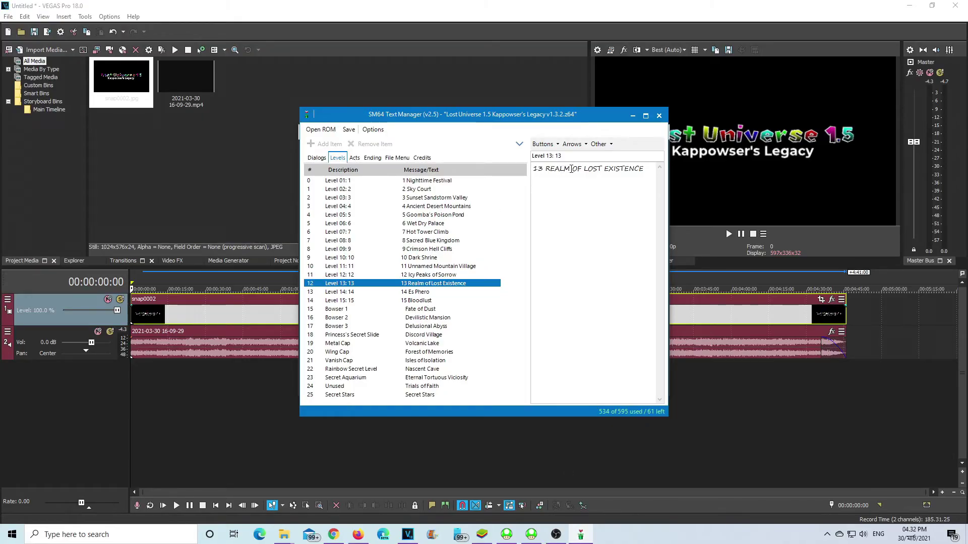
drag(645, 168, 547, 168)
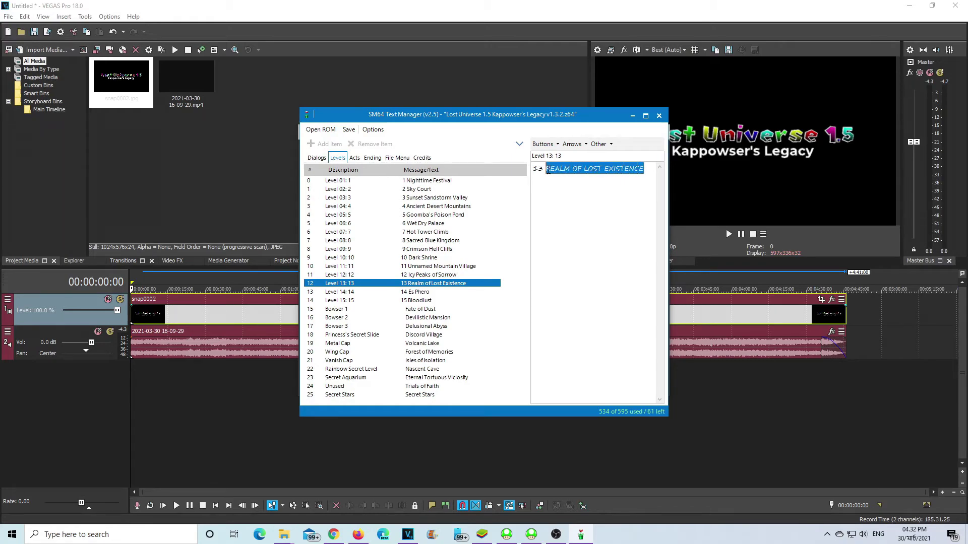
click(633, 117)
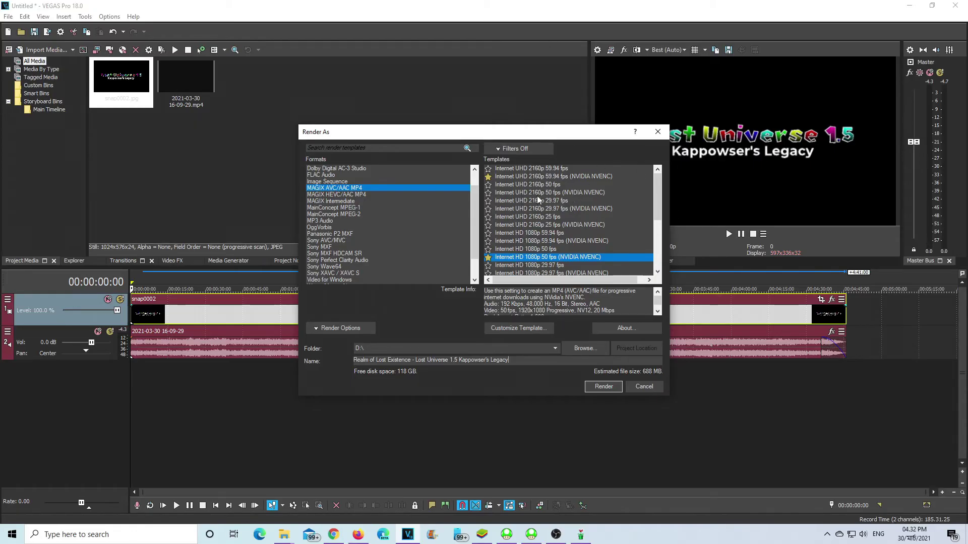
Choose the Internet HD 1080p 50 fps (NVIDIA NVENC) template and start rendering the video to D:\.
scroll(538, 200, down, 4)
scroll(539, 201, up, 2)
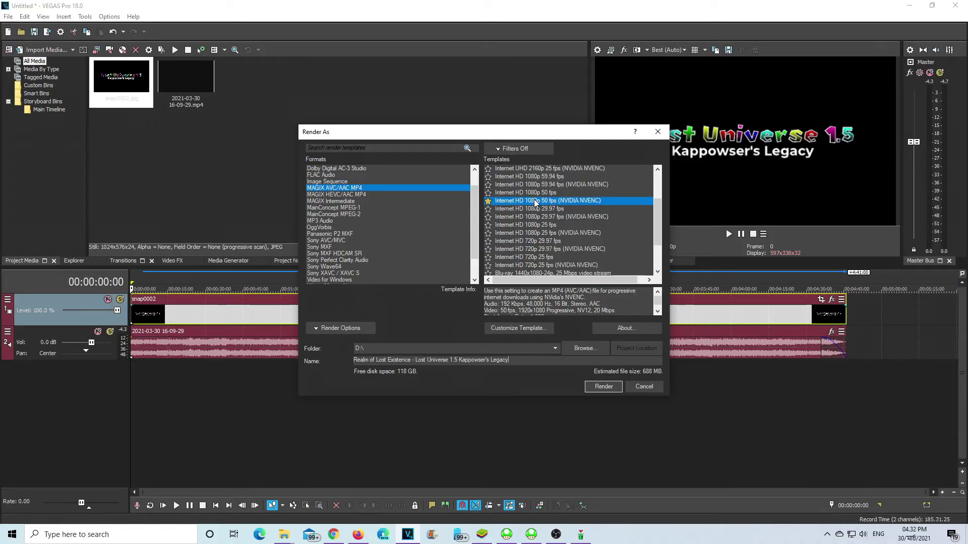
click(535, 202)
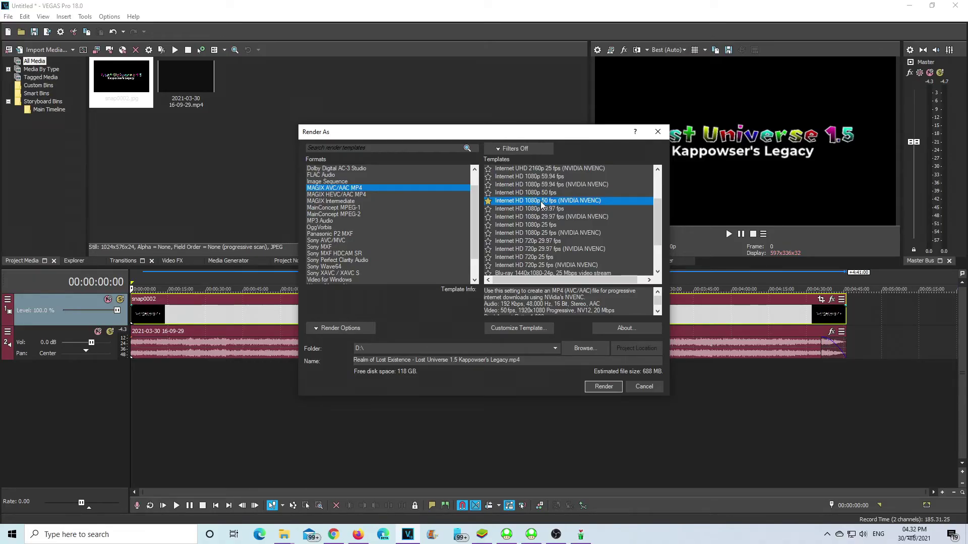
click(601, 388)
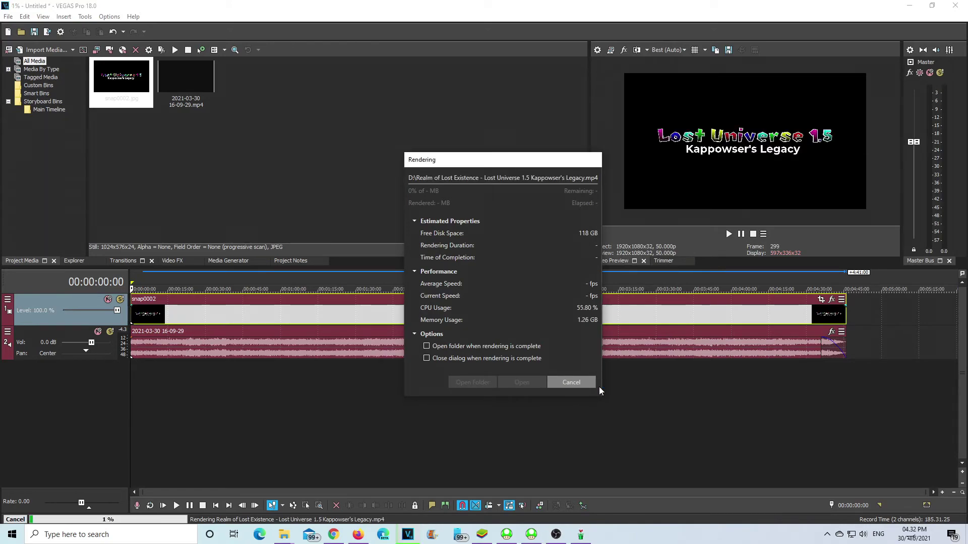
Switch to OBS to pause the screen recording during the render, and return to VEGAS Pro.
mouse_move(561, 539)
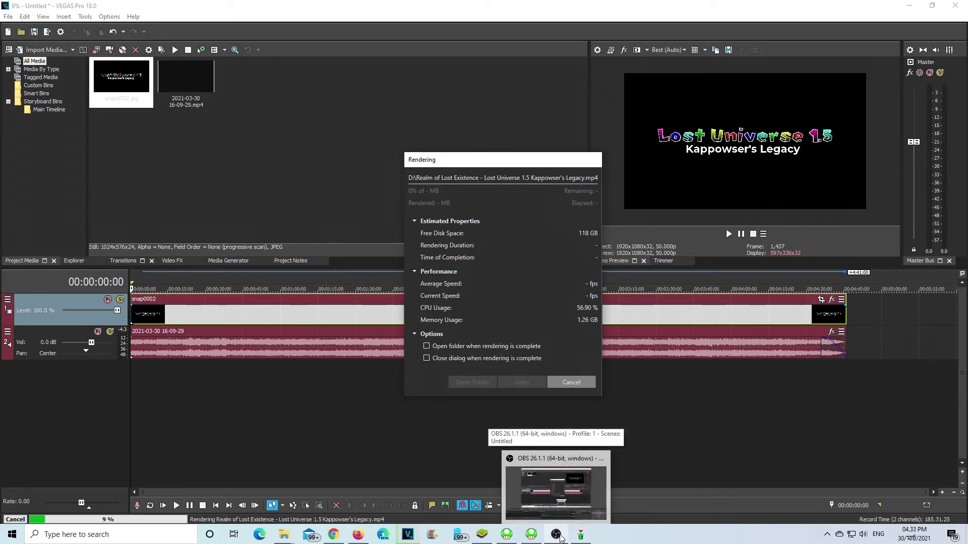
click(560, 537)
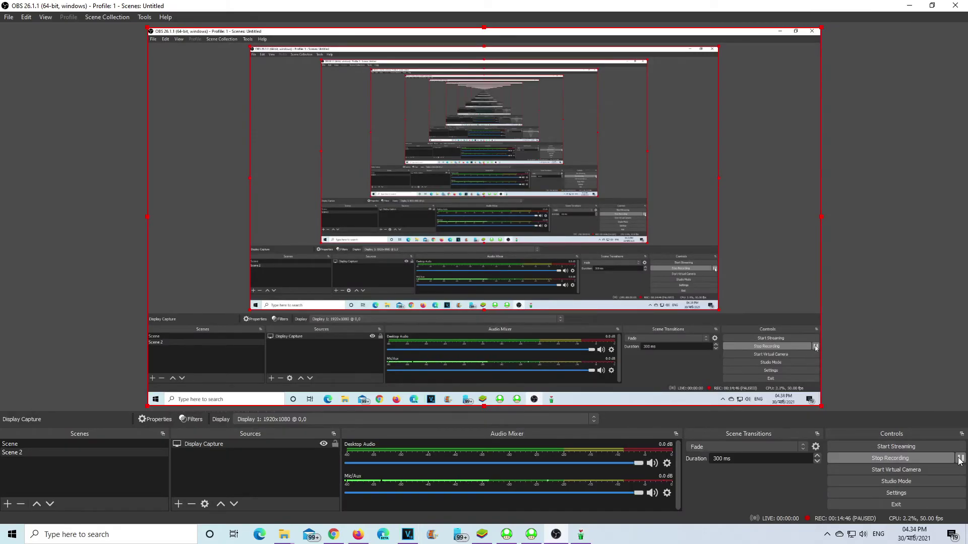
click(408, 535)
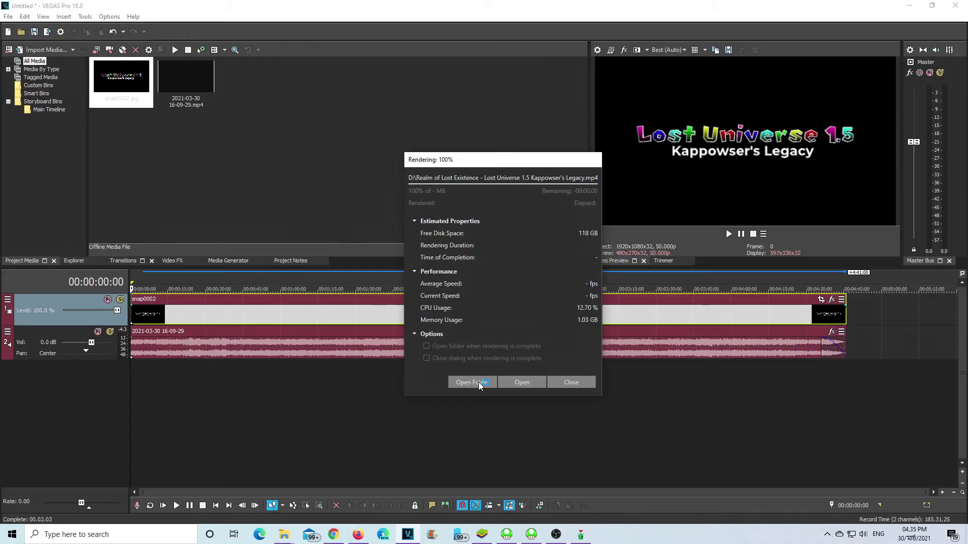
Bring up the render's folder on New Volume (D:) and play the Realm of Lost Existence video full screen.
click(556, 534)
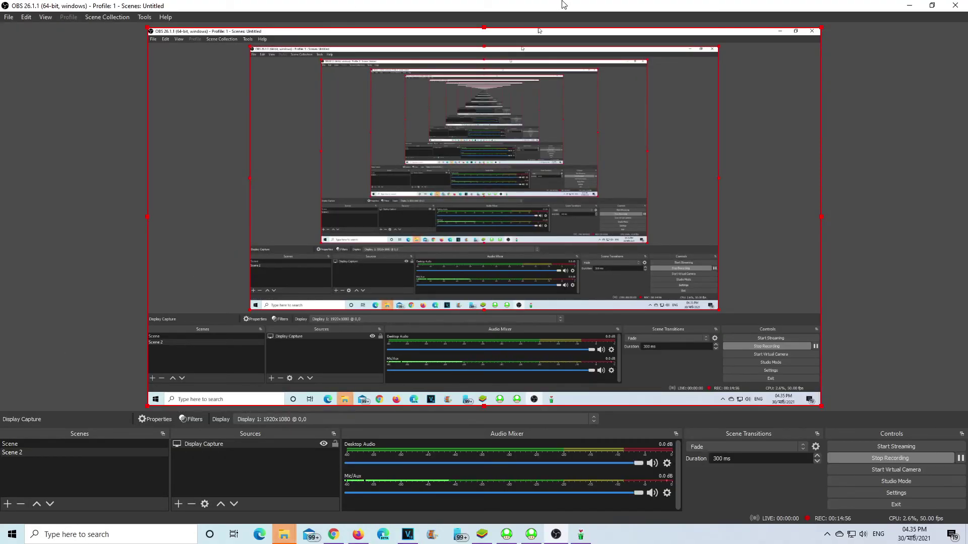
mouse_move(289, 535)
click(470, 485)
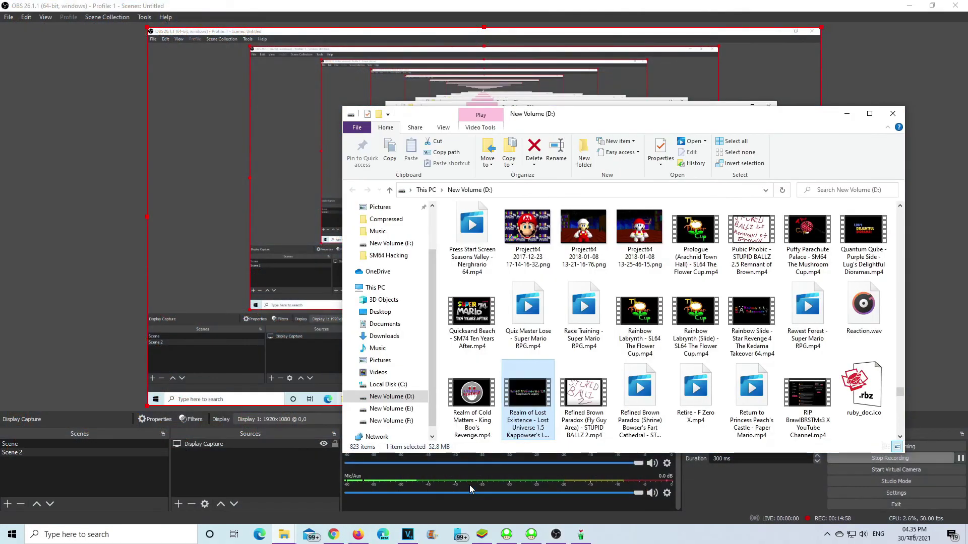
double_click(530, 401)
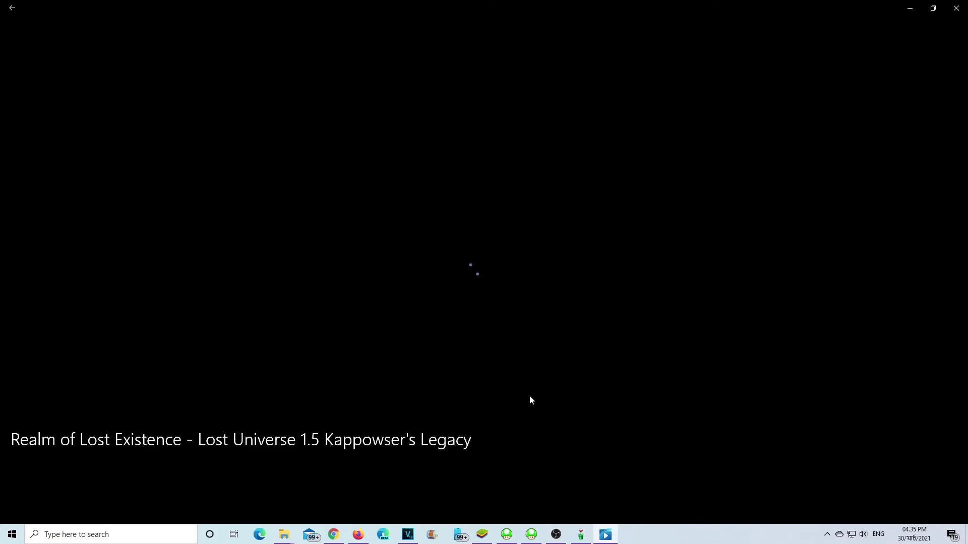
double_click(489, 329)
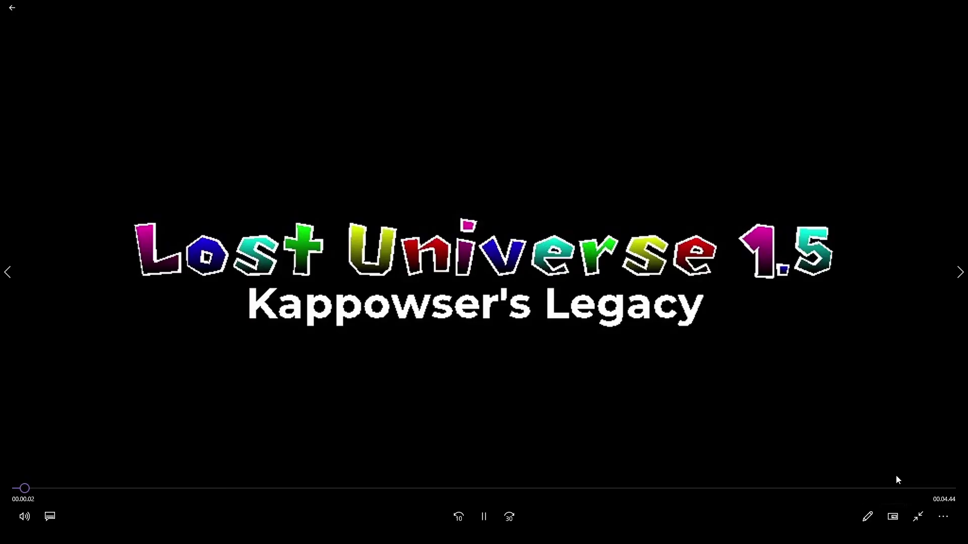
Check the beginning and the closing seconds of the rendered video, and close the player and minimize the folder window.
click(895, 488)
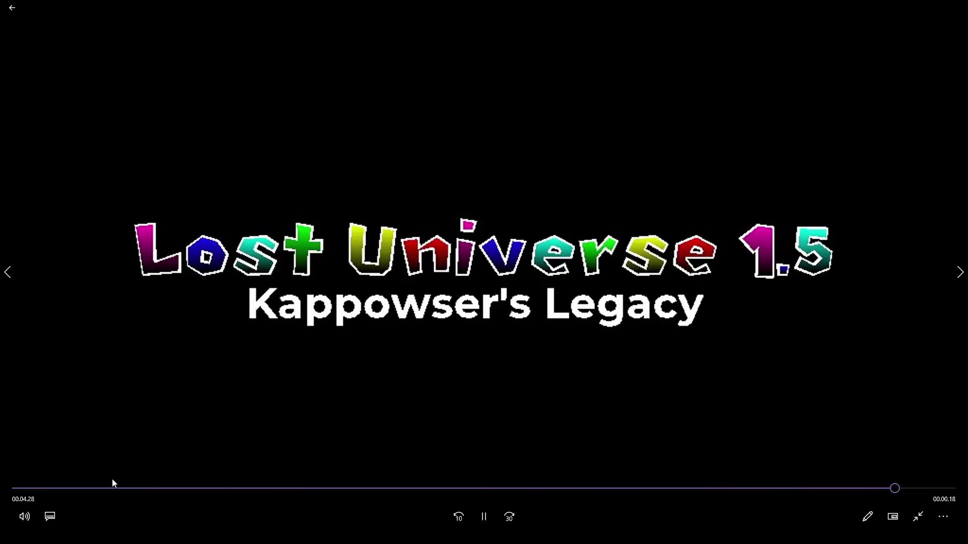
click(16, 488)
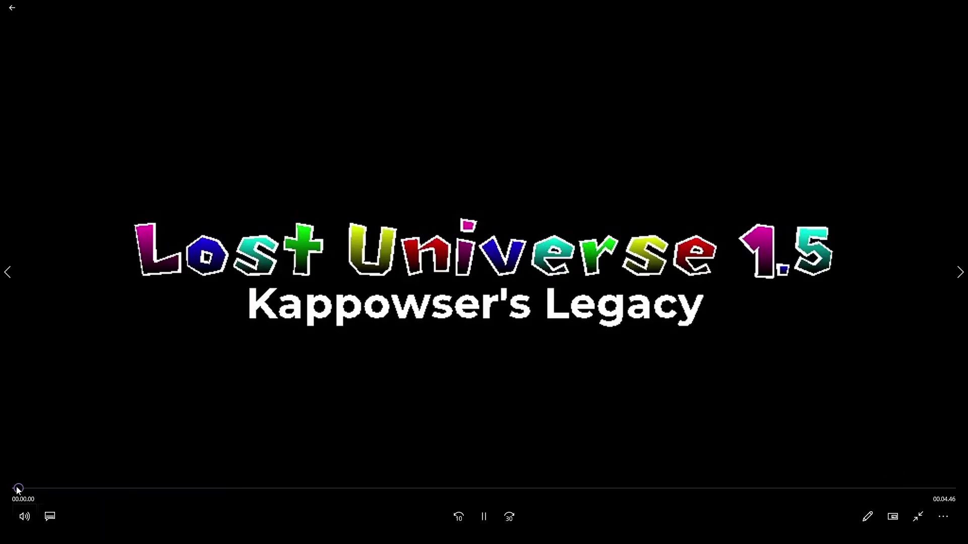
click(458, 512)
click(906, 488)
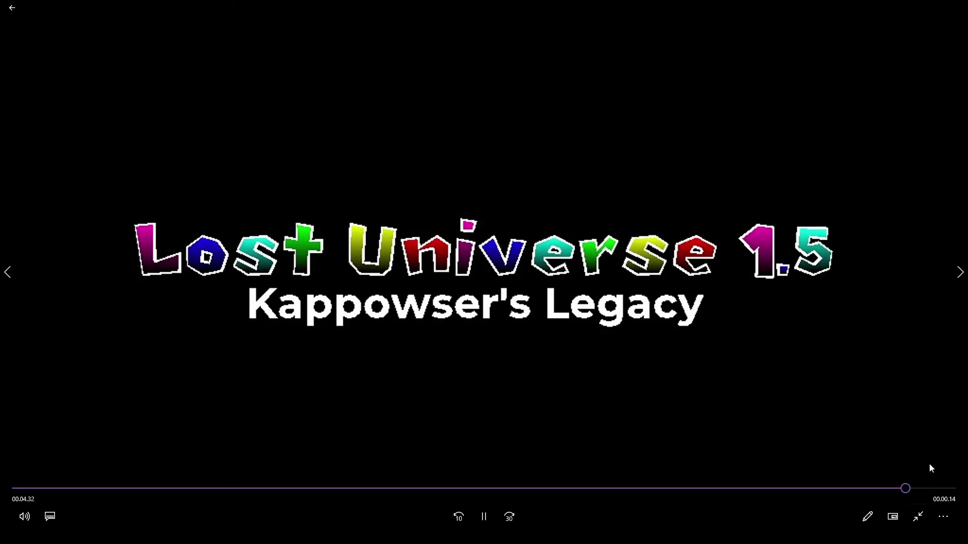
click(942, 488)
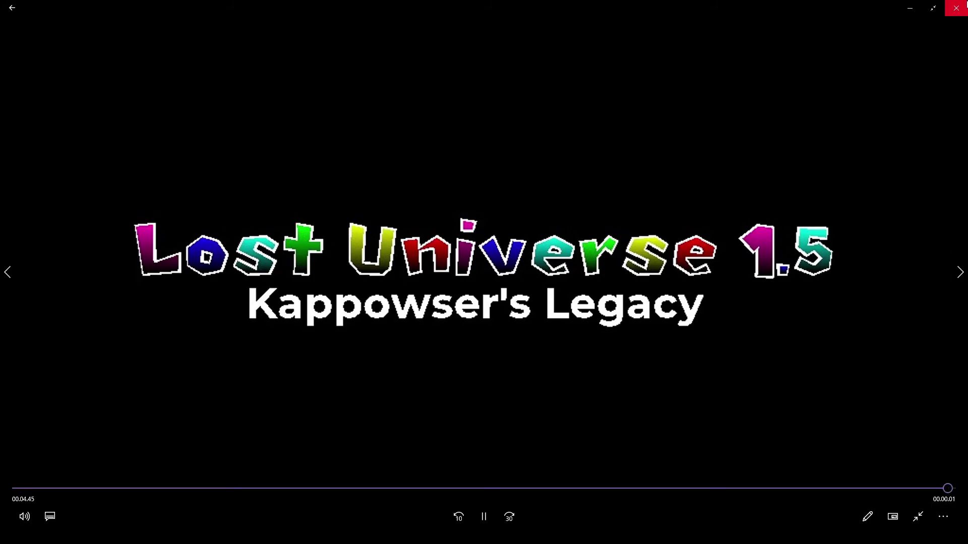
click(956, 7)
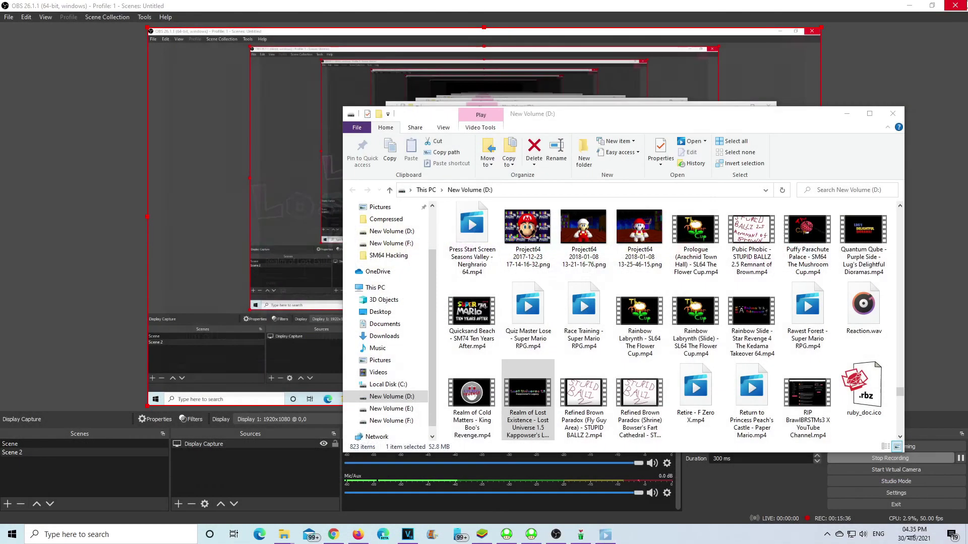
click(848, 116)
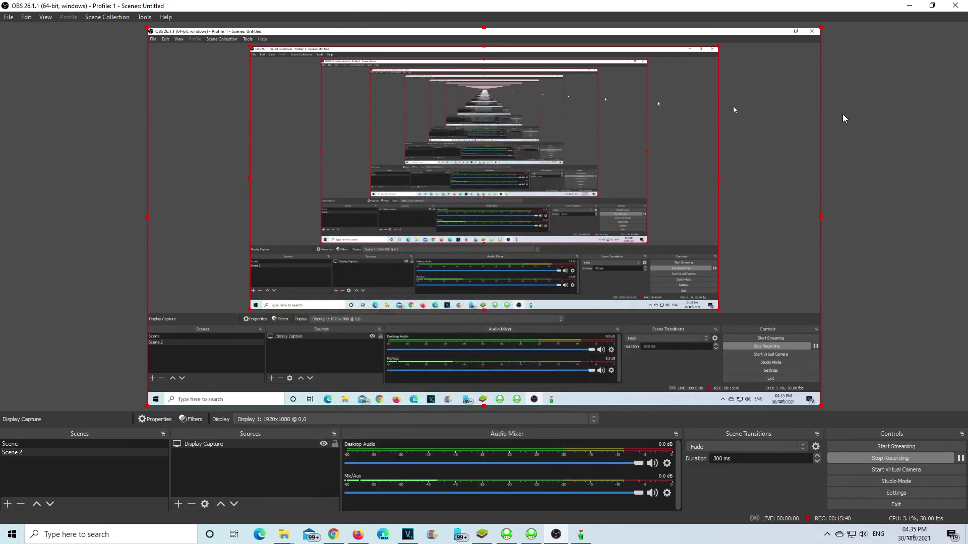